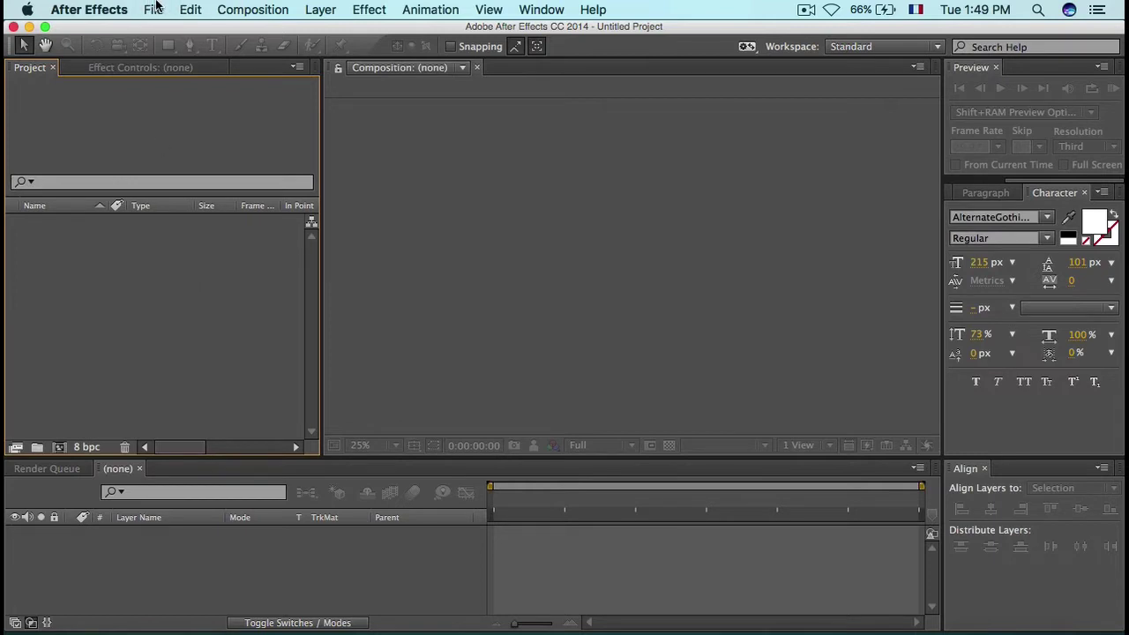
Step: Create a new 1920×1080 composition named Main Comp
click(220, 9)
click(268, 31)
text(Main Comp)
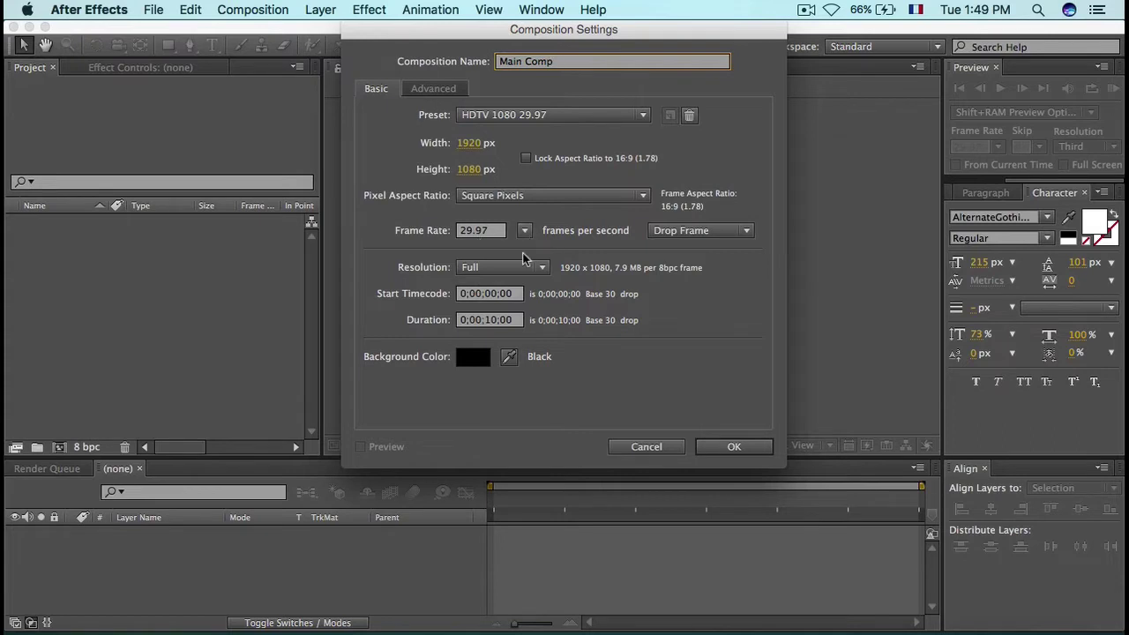
click(741, 446)
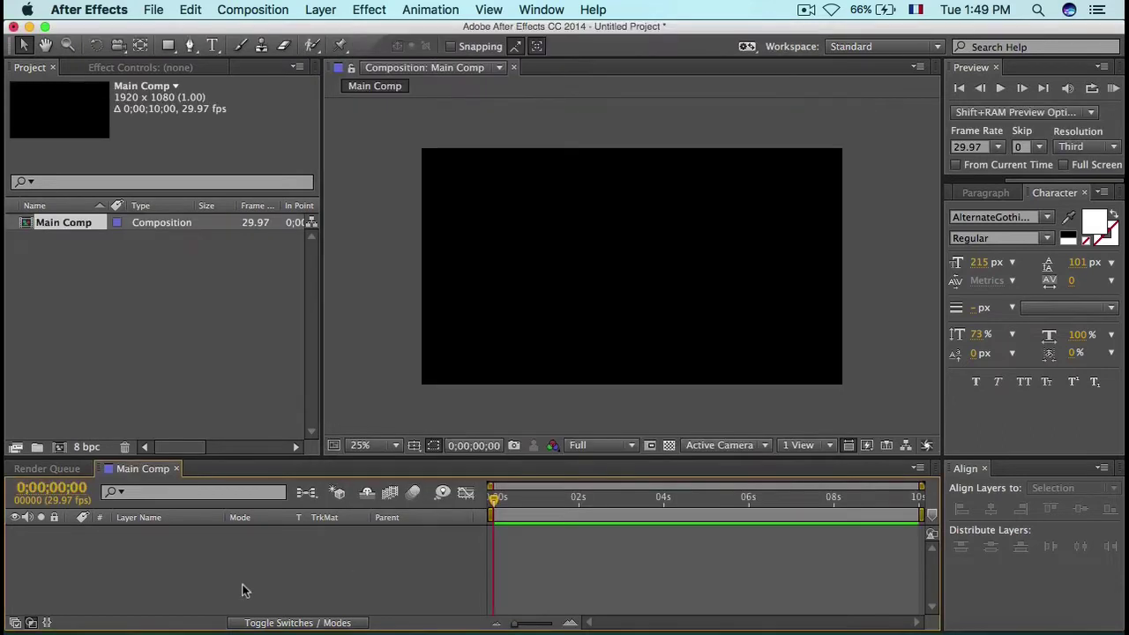
Step: Add a text layer reading 'LOTFI MOST' to the composition
right_click(266, 538)
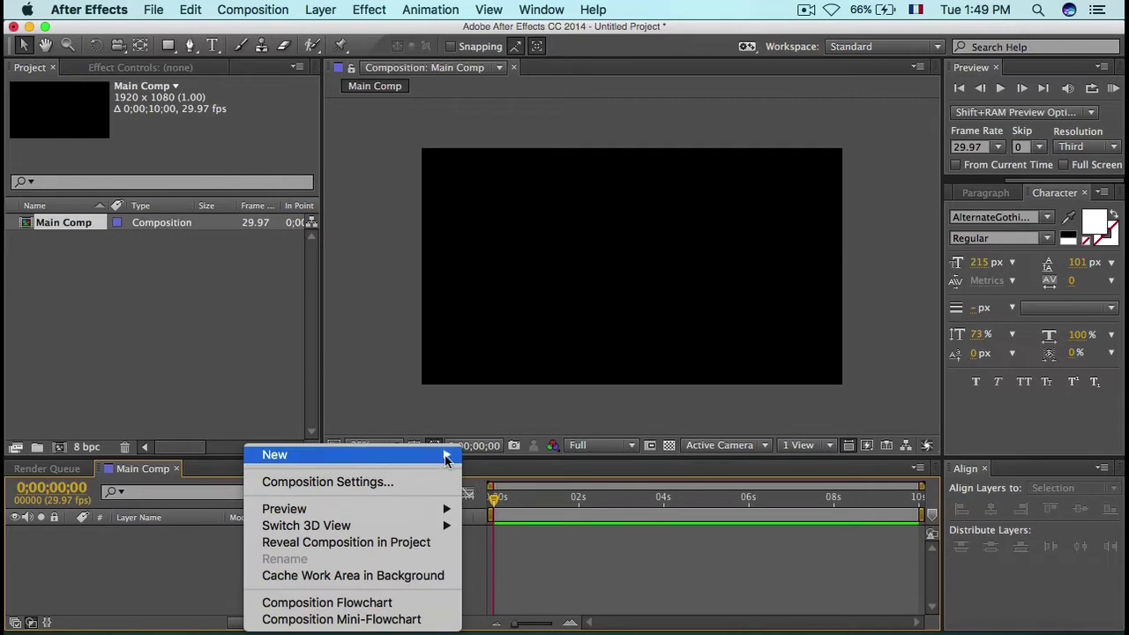
mouse_move(448, 455)
click(532, 482)
text(LOTFI MOST)
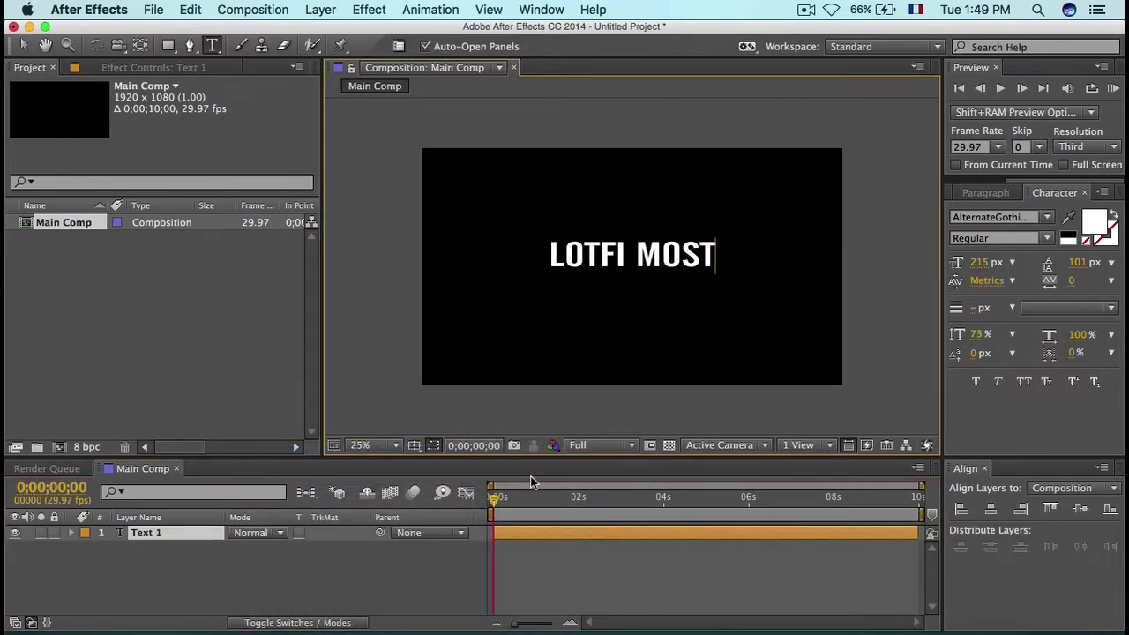
Step: Set the LOTFI MOST text to AlternateGothic2 at 230 px
triple_click(673, 238)
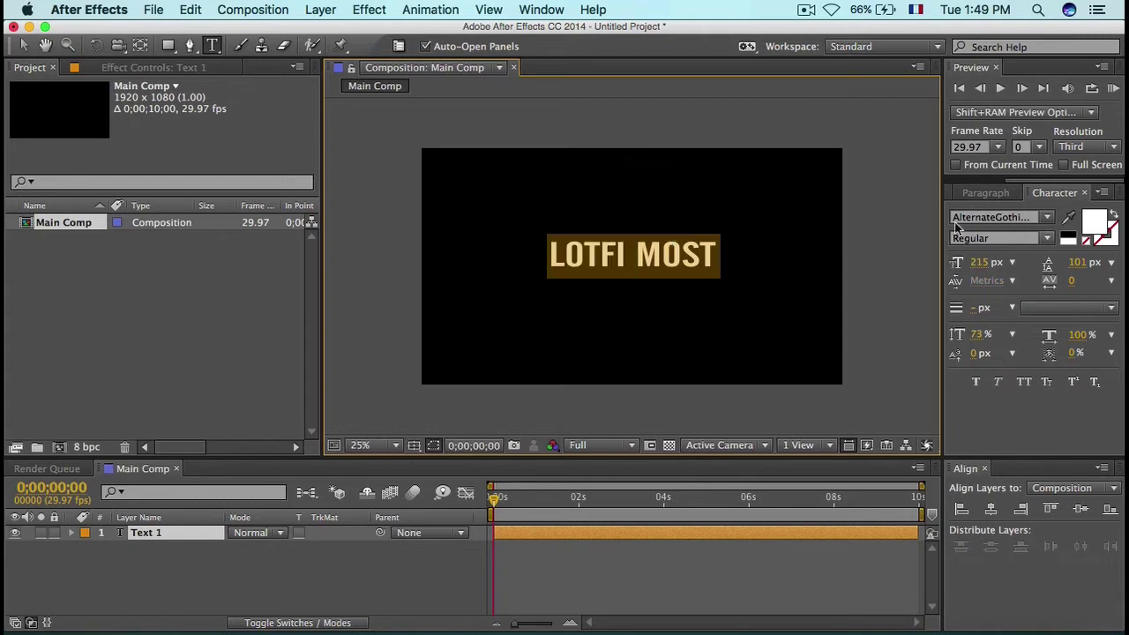
click(1044, 222)
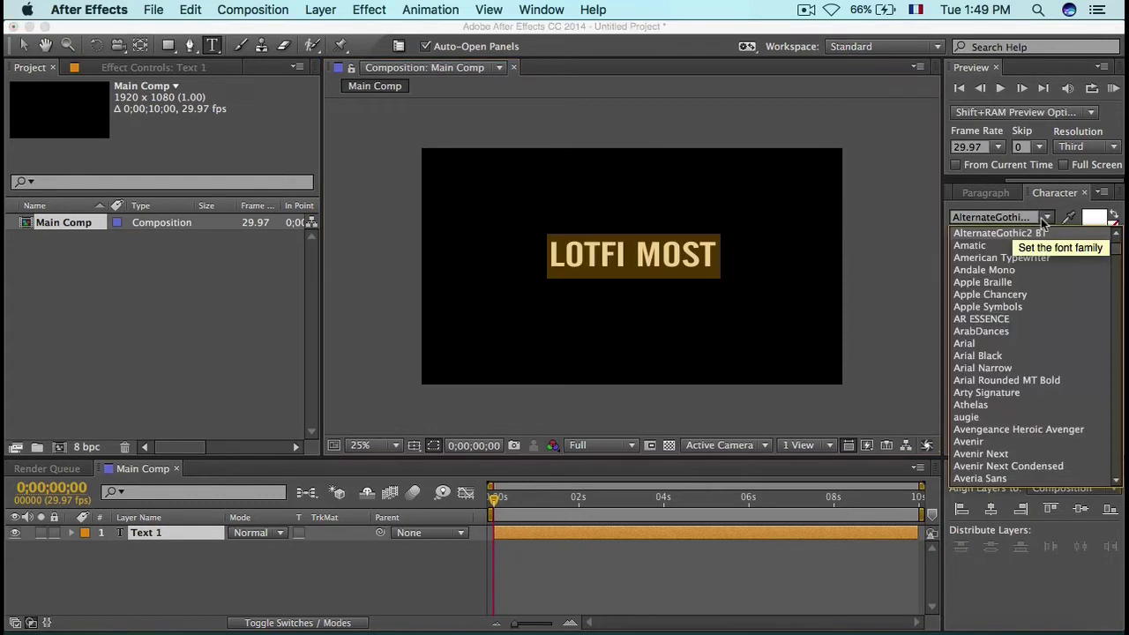
click(953, 209)
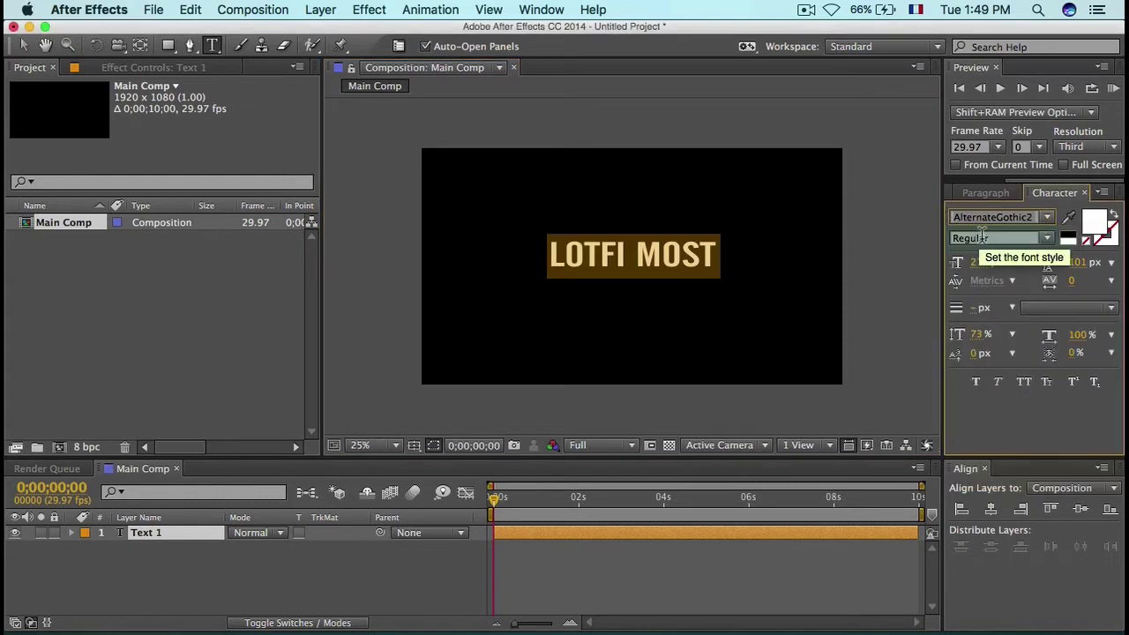
click(986, 262)
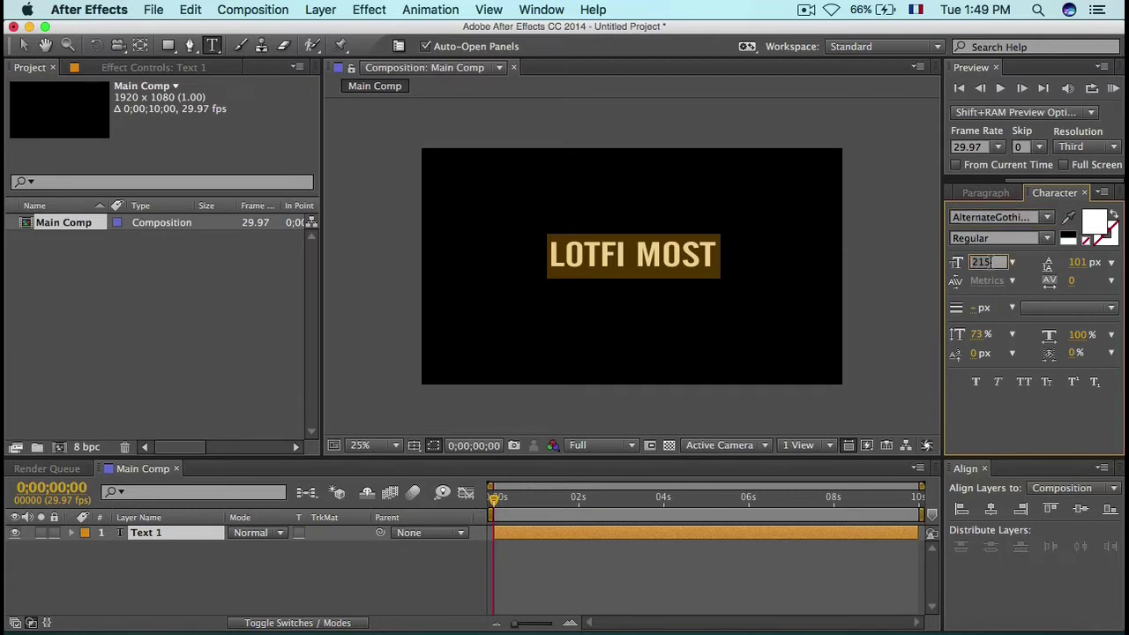
text(230)
key(Return)
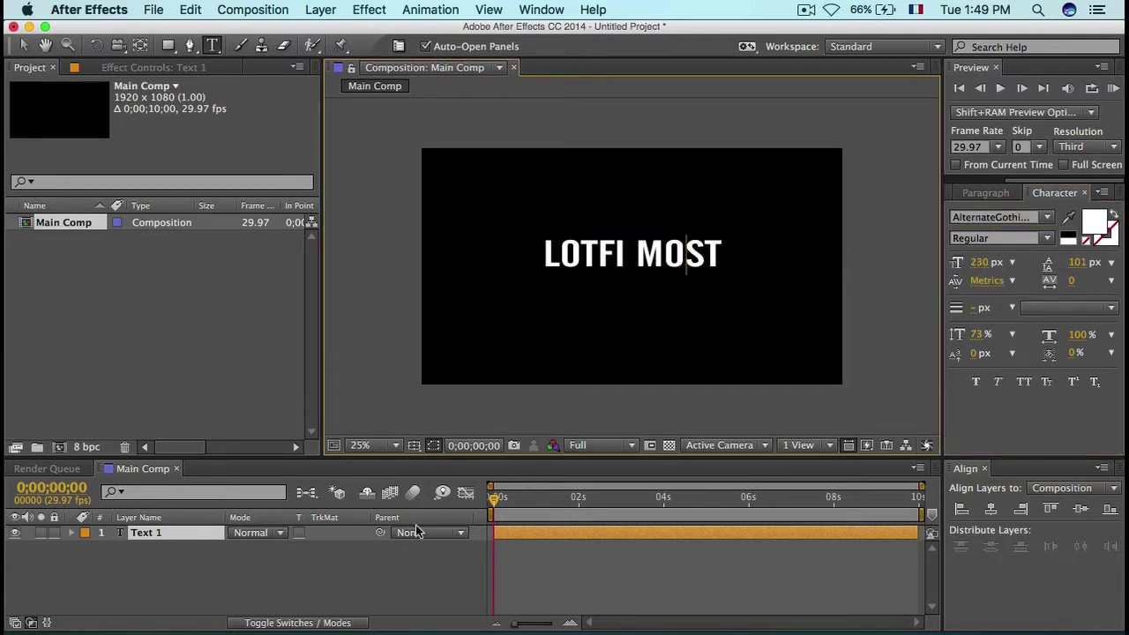
click(336, 567)
key(v)
click(619, 256)
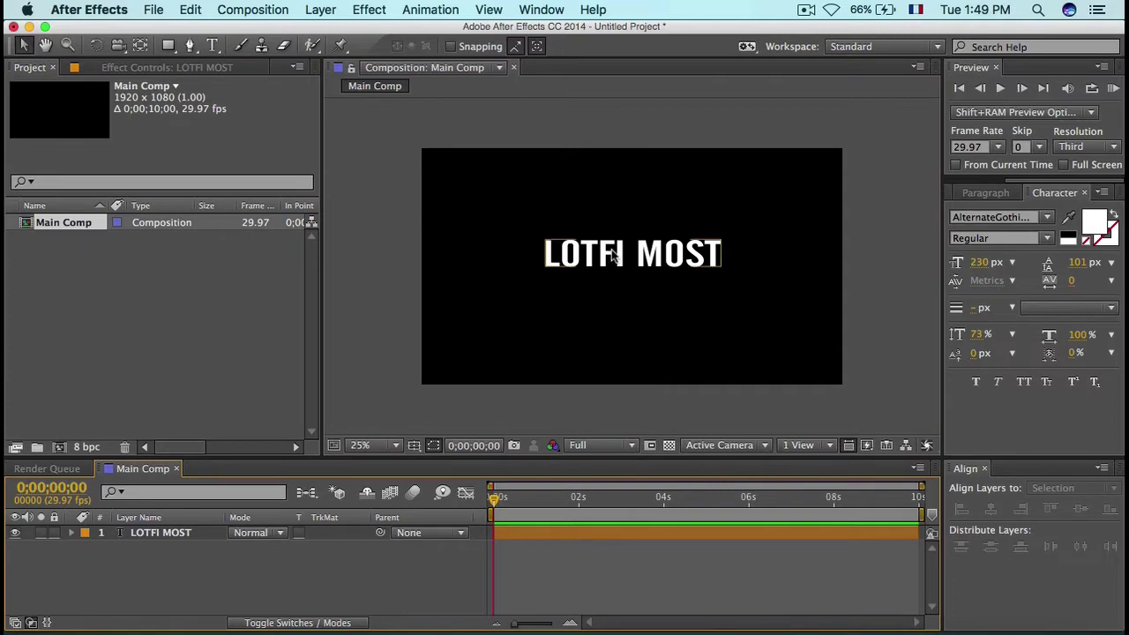
Step: Center the text's anchor point, align it vertically centered, then nudge it slightly up
right_click(617, 255)
mouse_move(716, 331)
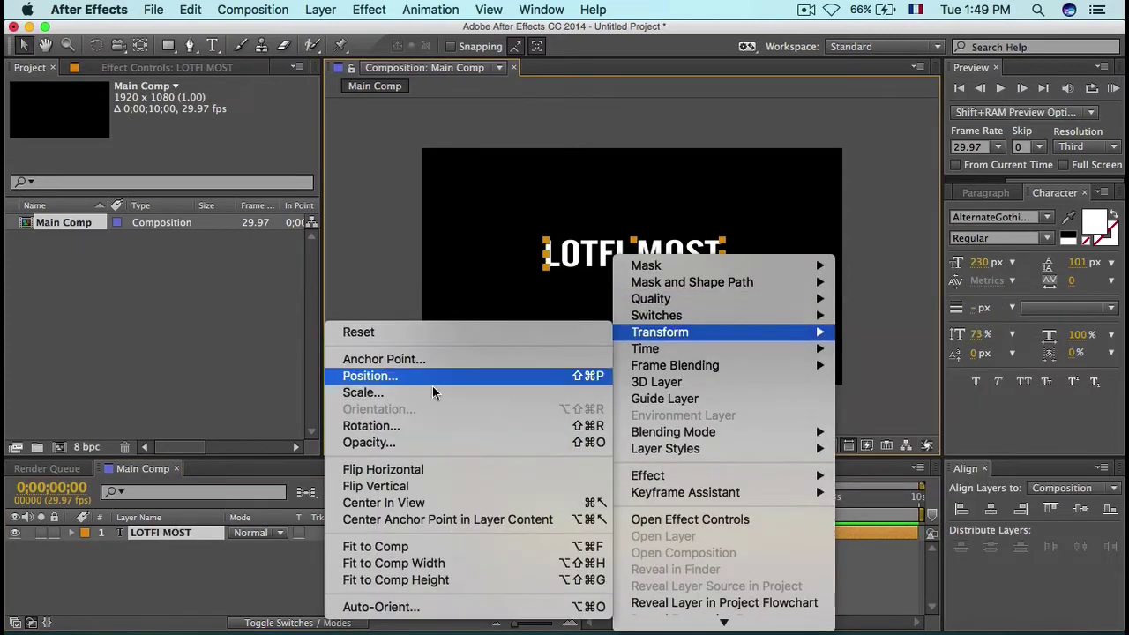
click(437, 517)
click(993, 509)
click(1082, 509)
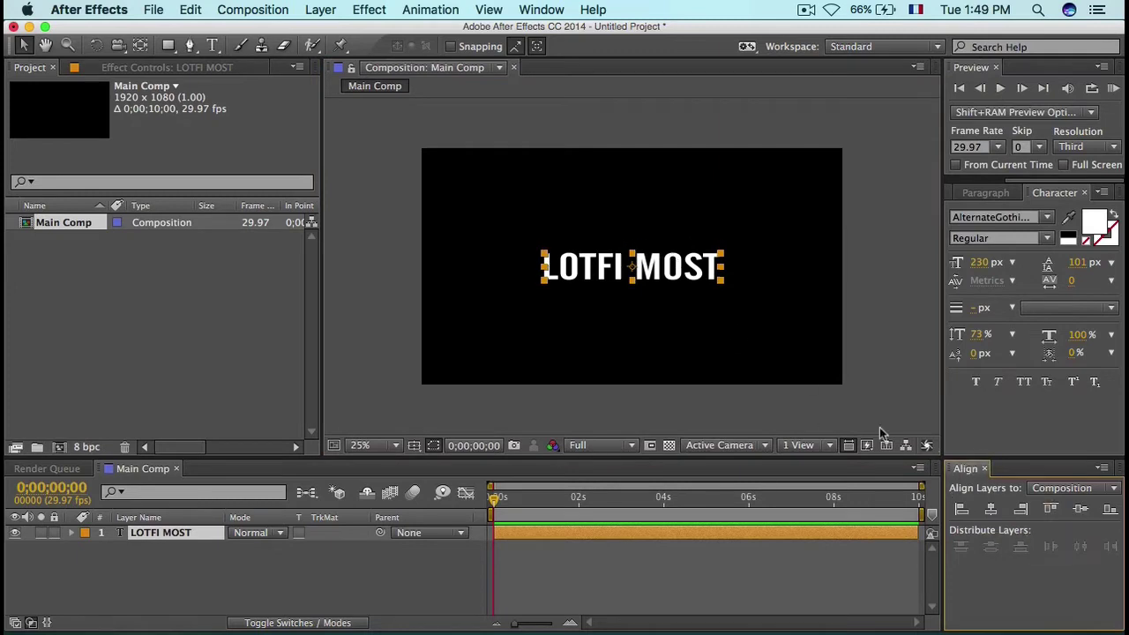
mouse_move(684, 268)
mouse_down()
mouse_move(684, 240)
mouse_move(457, 267)
mouse_move(690, 184)
mouse_move(690, 323)
mouse_move(692, 253)
mouse_up()
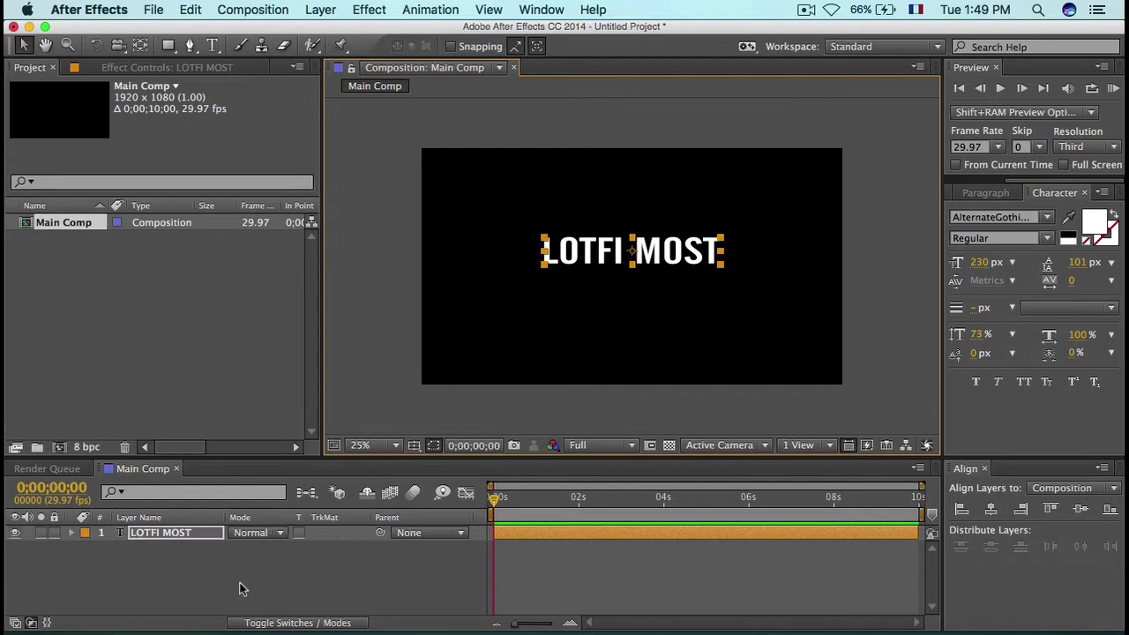
click(239, 582)
Step: Pre-compose the LOTFI MOST layer into a composition named TEXT 01
click(178, 535)
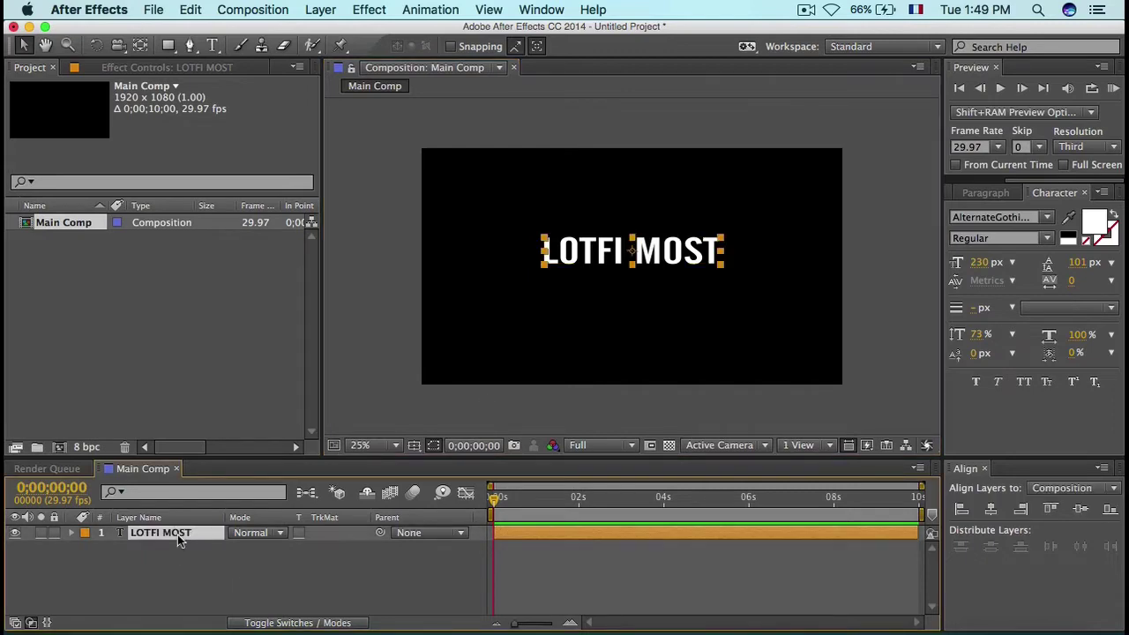
right_click(178, 535)
click(247, 483)
text(TEXT 01)
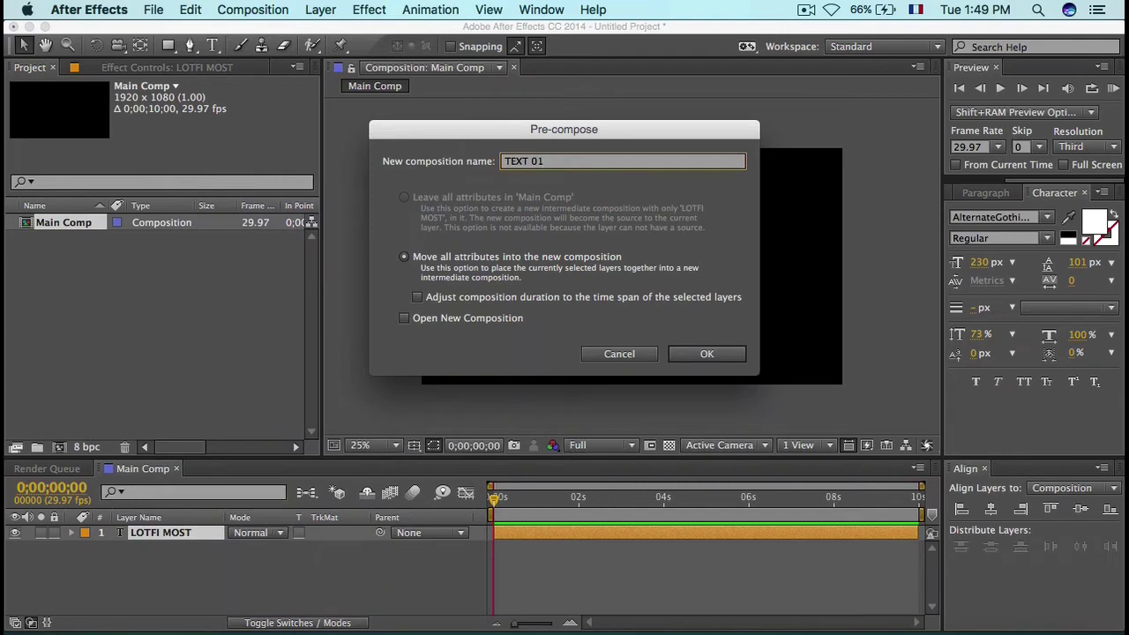
key(Return)
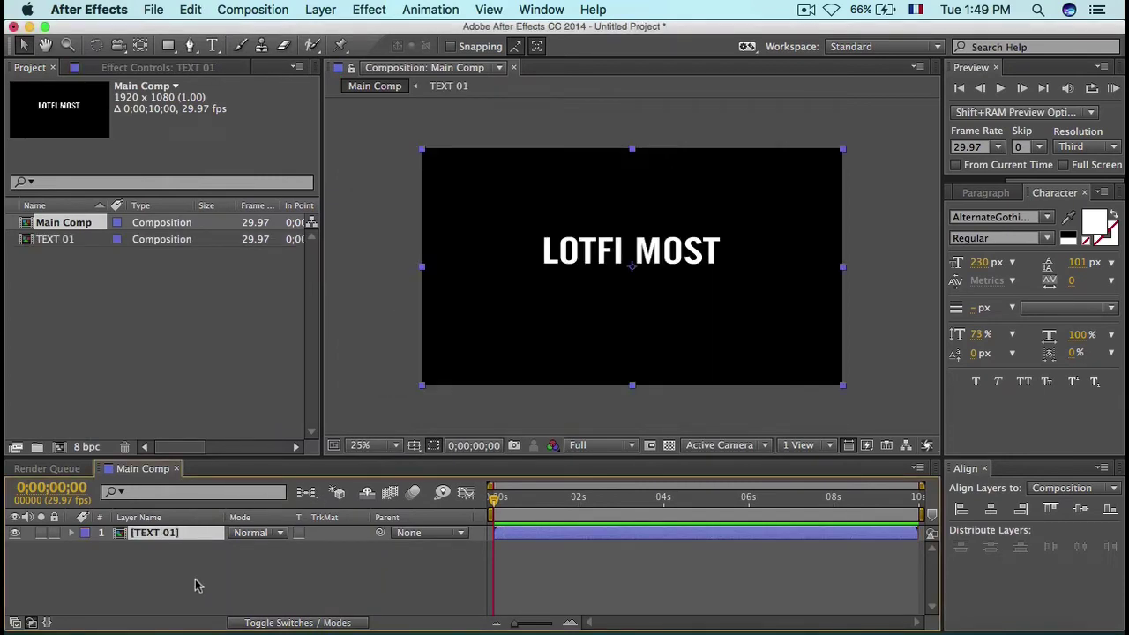
click(102, 579)
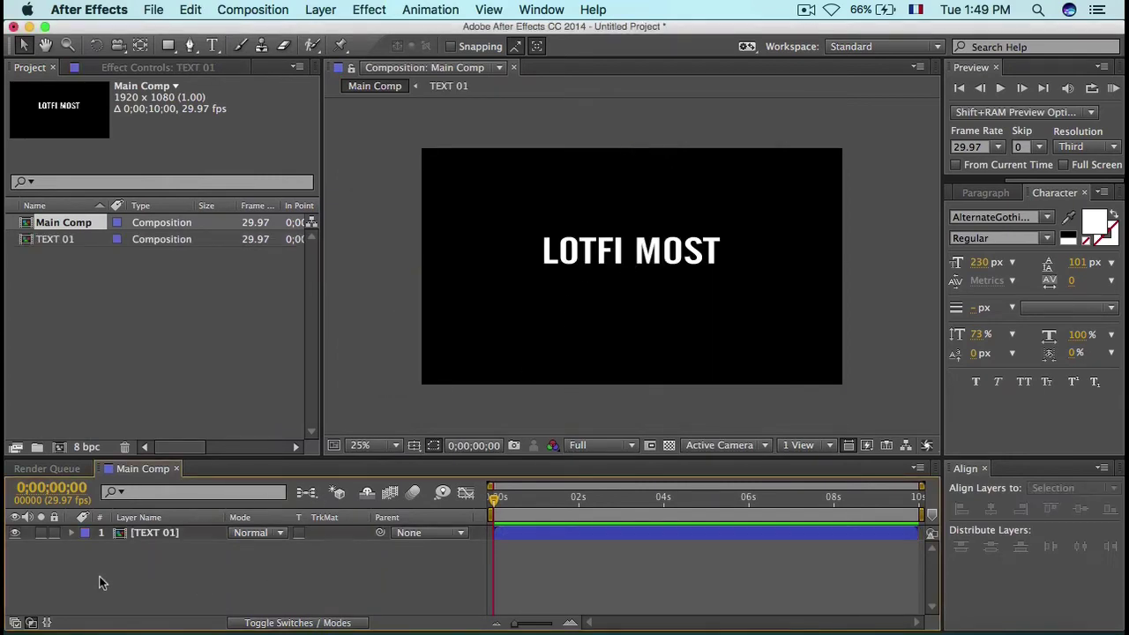
Step: Add a new solid layer named 'fractal noise' above TEXT 01
right_click(102, 579)
mouse_move(238, 457)
click(402, 499)
text(fractal noise)
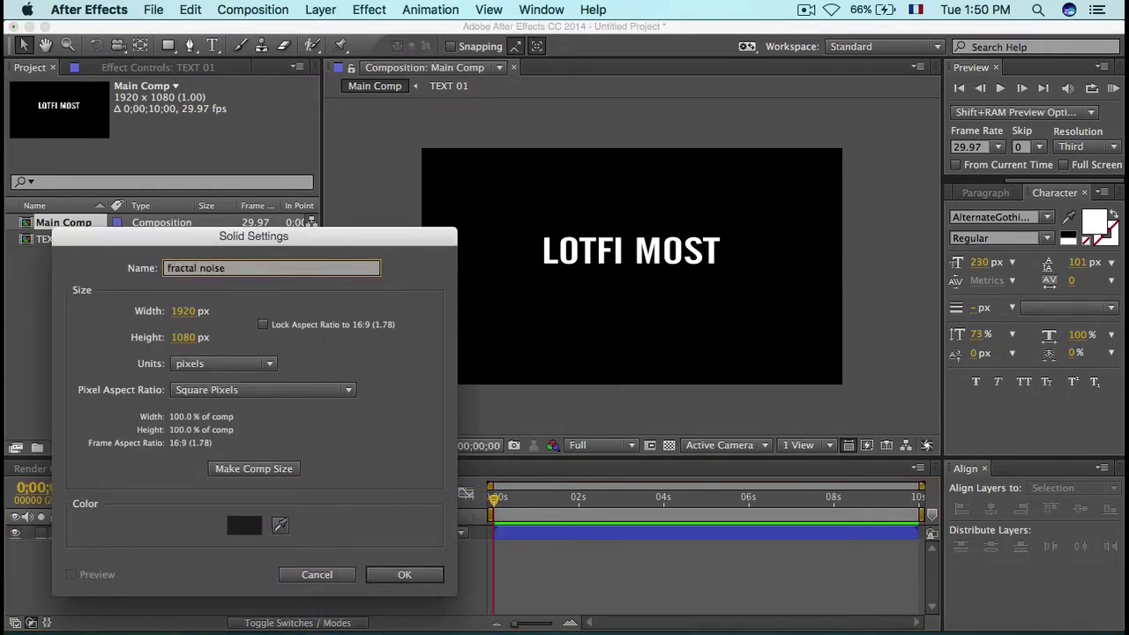
key(Return)
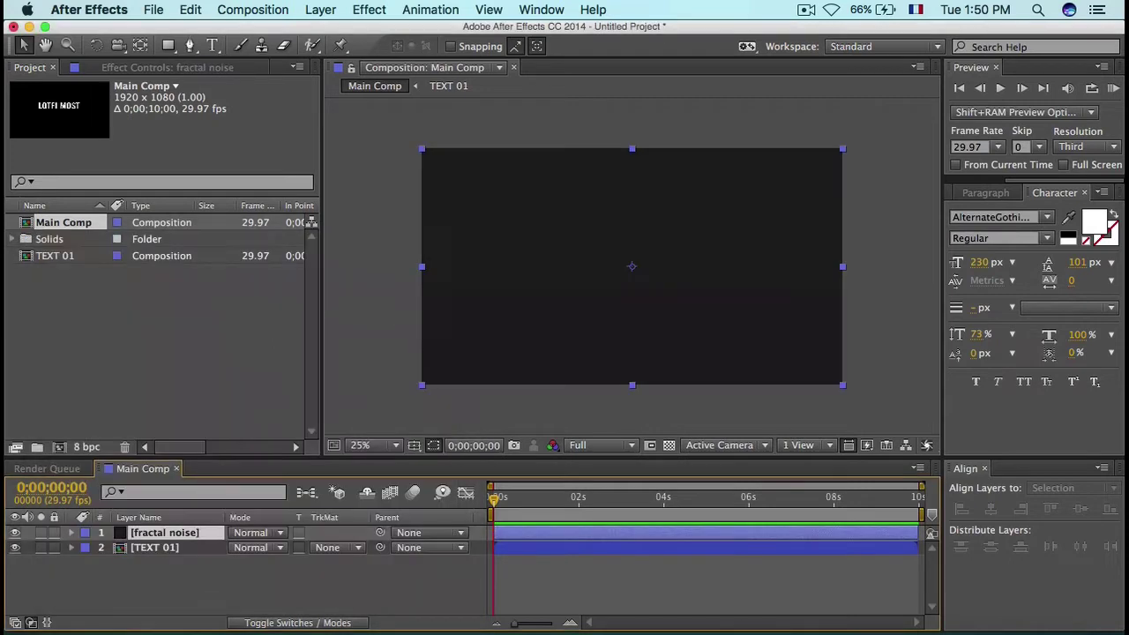
Step: Apply Fractal Noise to the solid with Rocky fractal type, Block noise, and Contrast 215
click(950, 194)
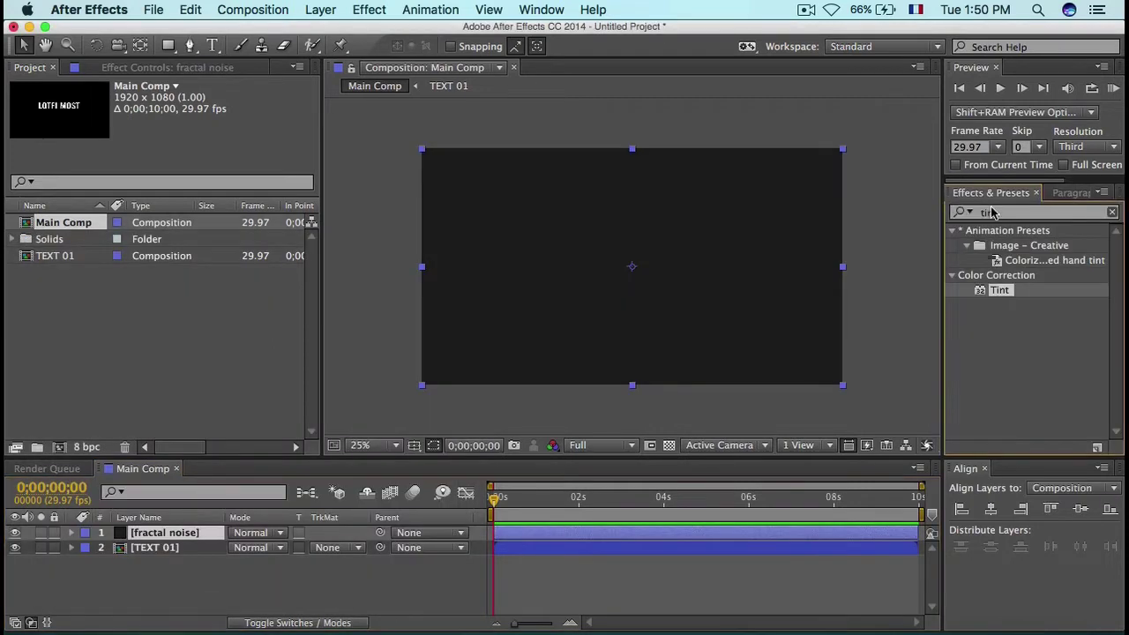
click(992, 212)
text(fracta)
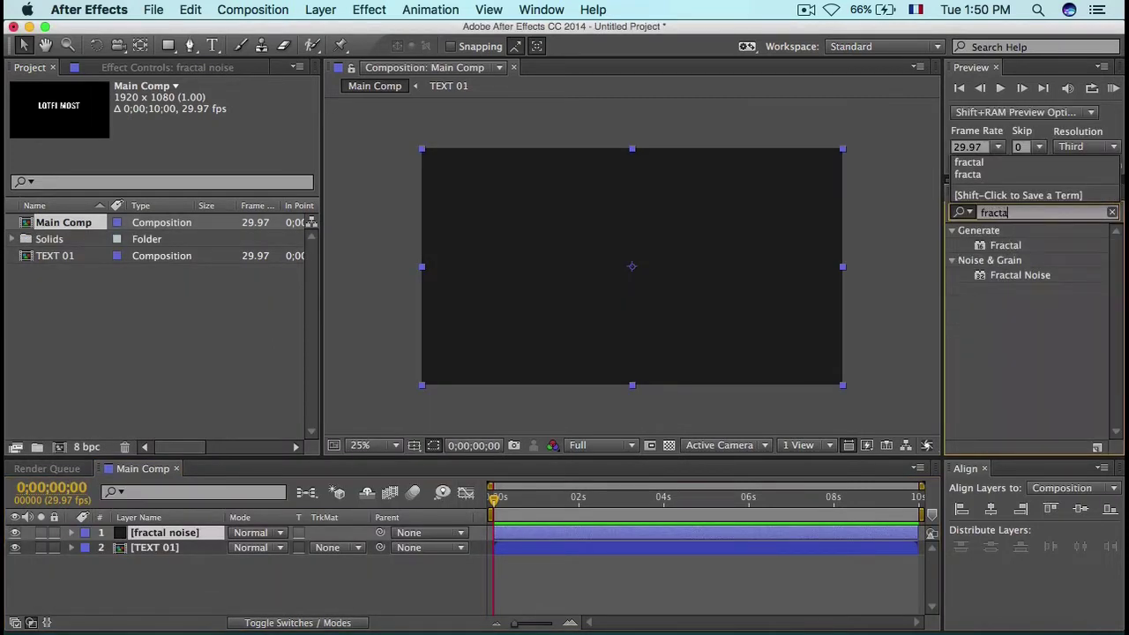
text(l)
drag(1001, 278, 657, 248)
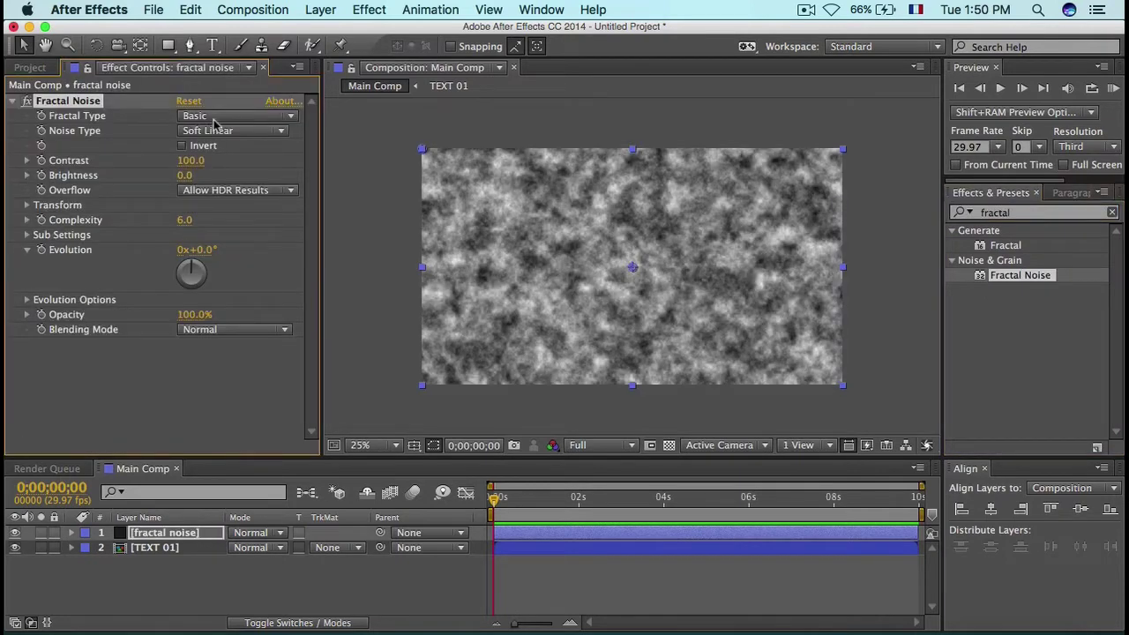
click(215, 116)
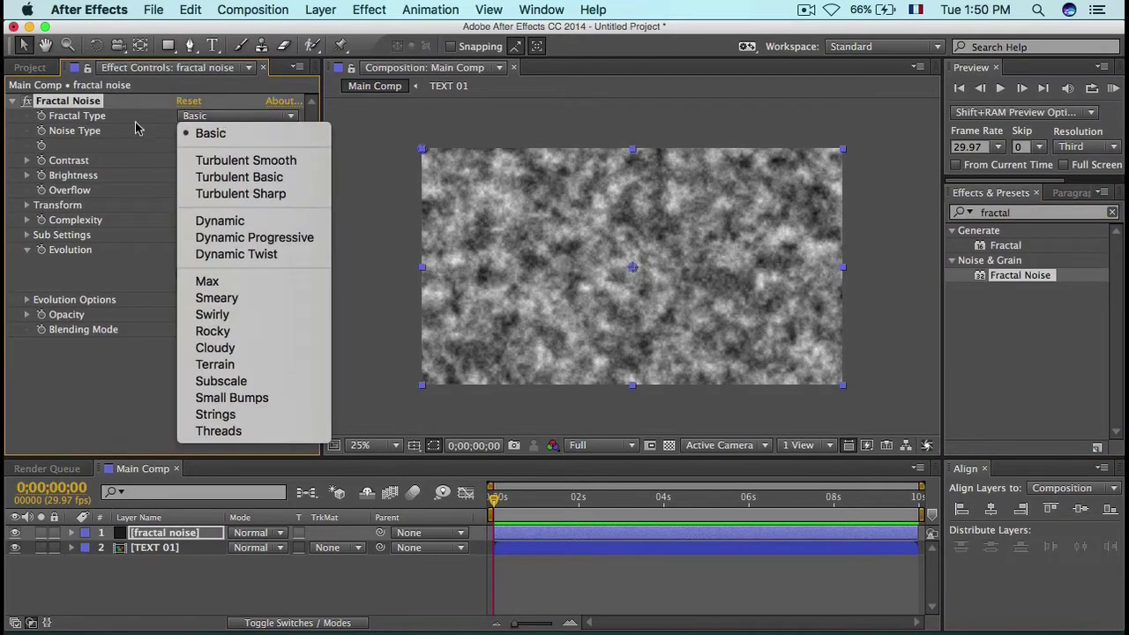
click(231, 331)
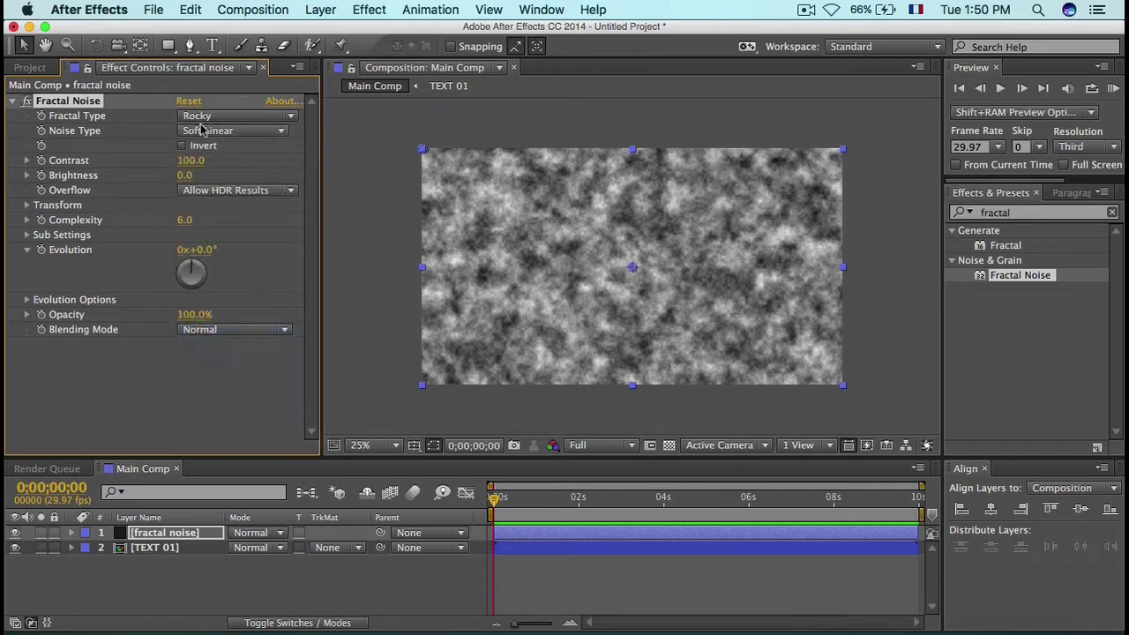
click(244, 131)
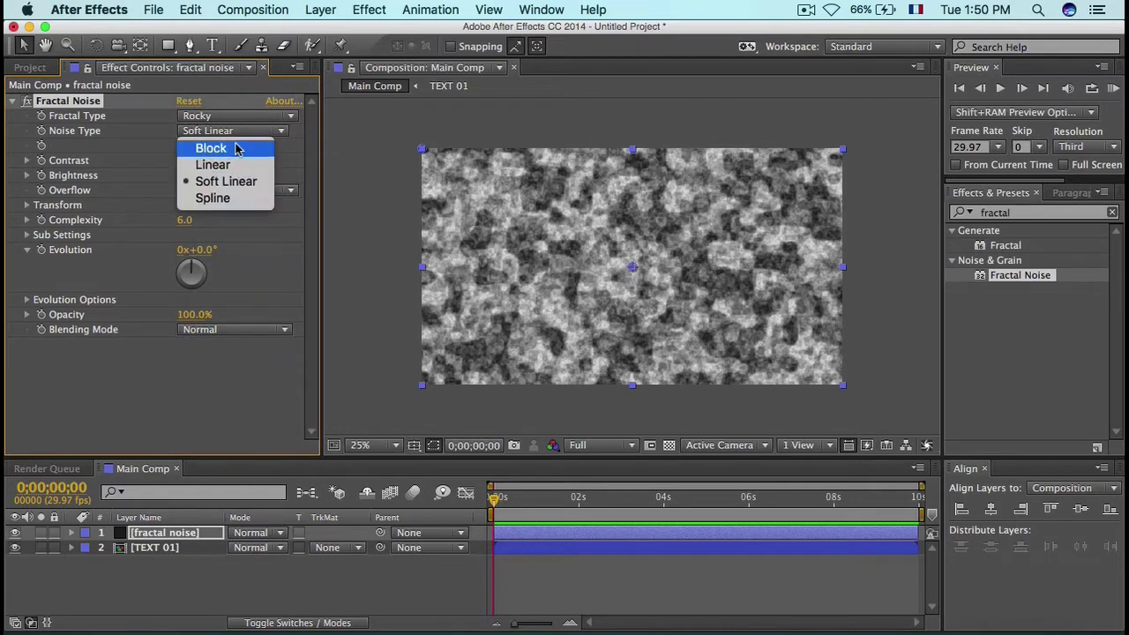
click(236, 150)
click(190, 162)
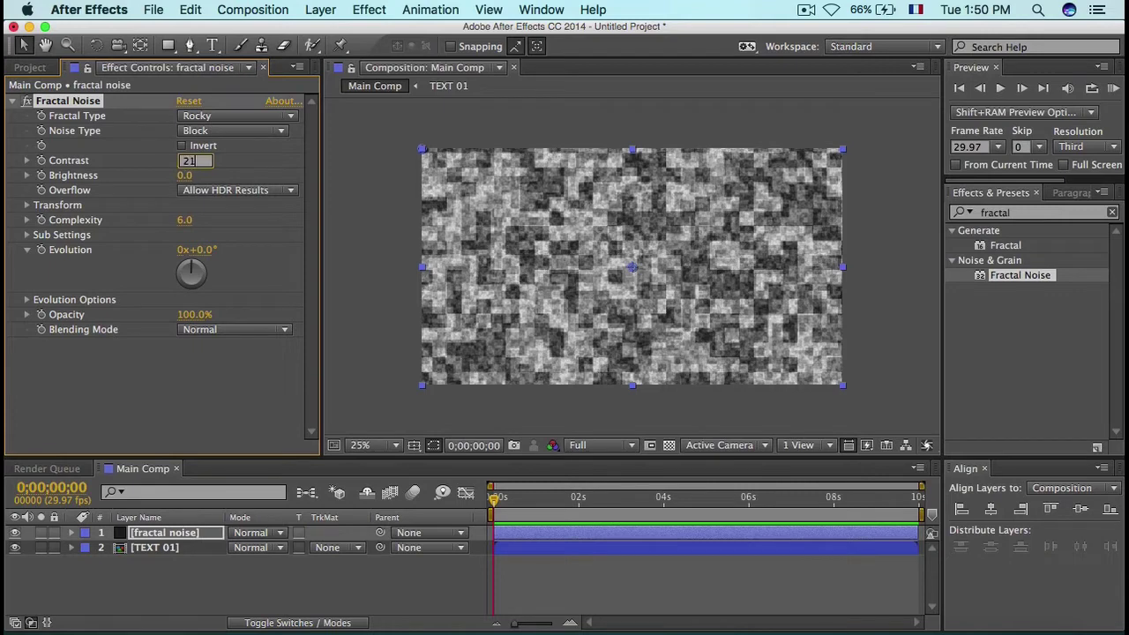
key(Return)
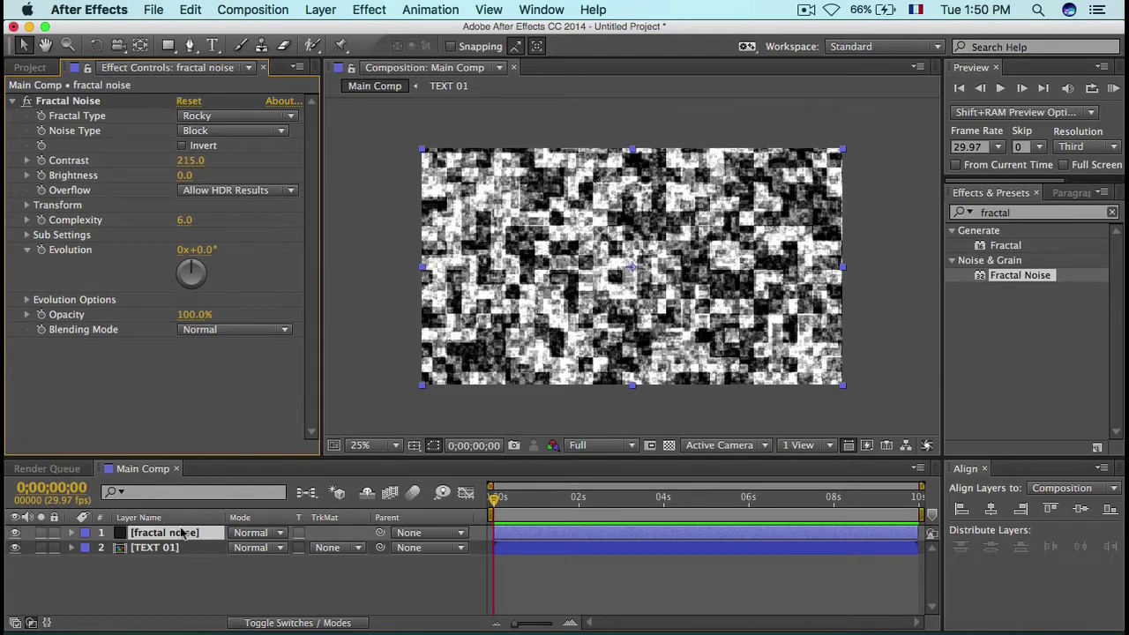
Step: Pre-compose the fractal noise layer as Displace and hide it
right_click(182, 533)
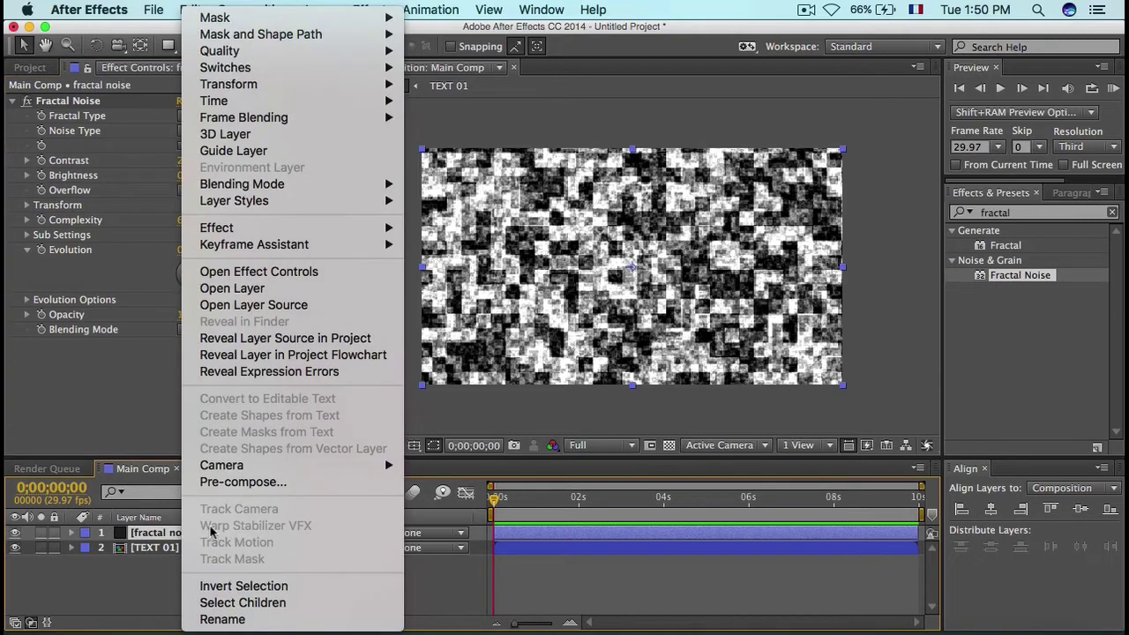
click(265, 484)
text(Displace)
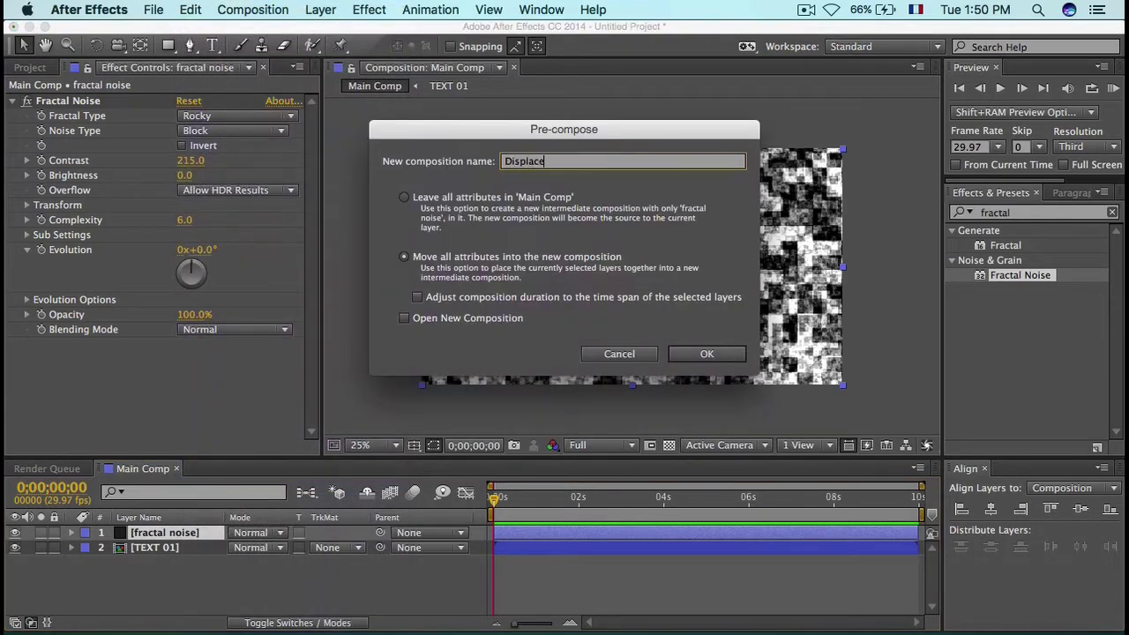
key(Return)
click(128, 593)
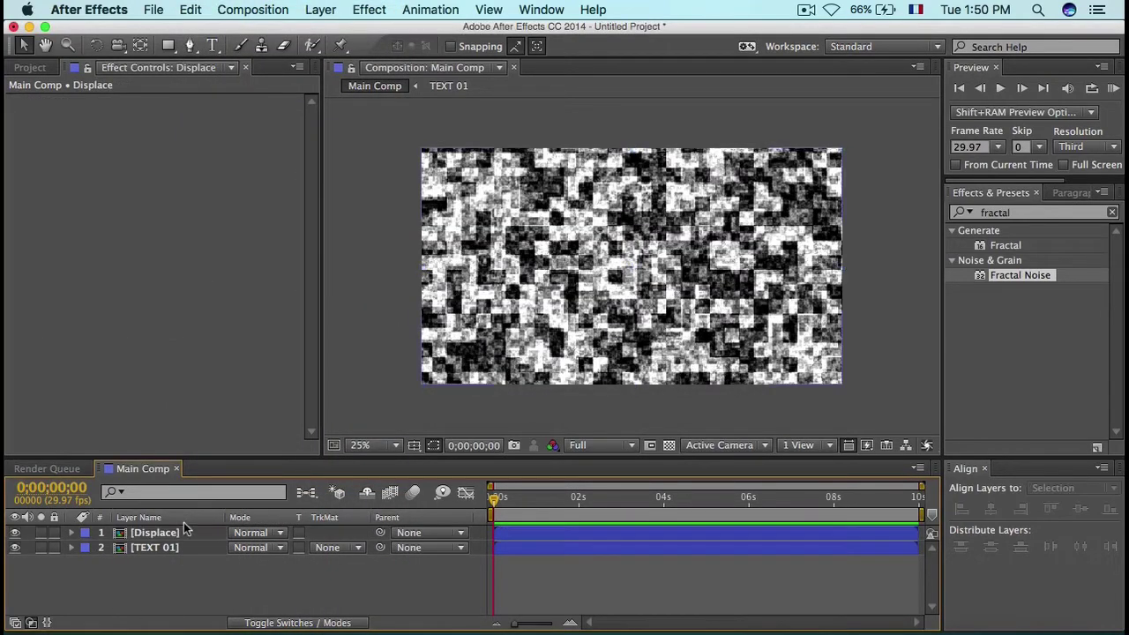
click(15, 533)
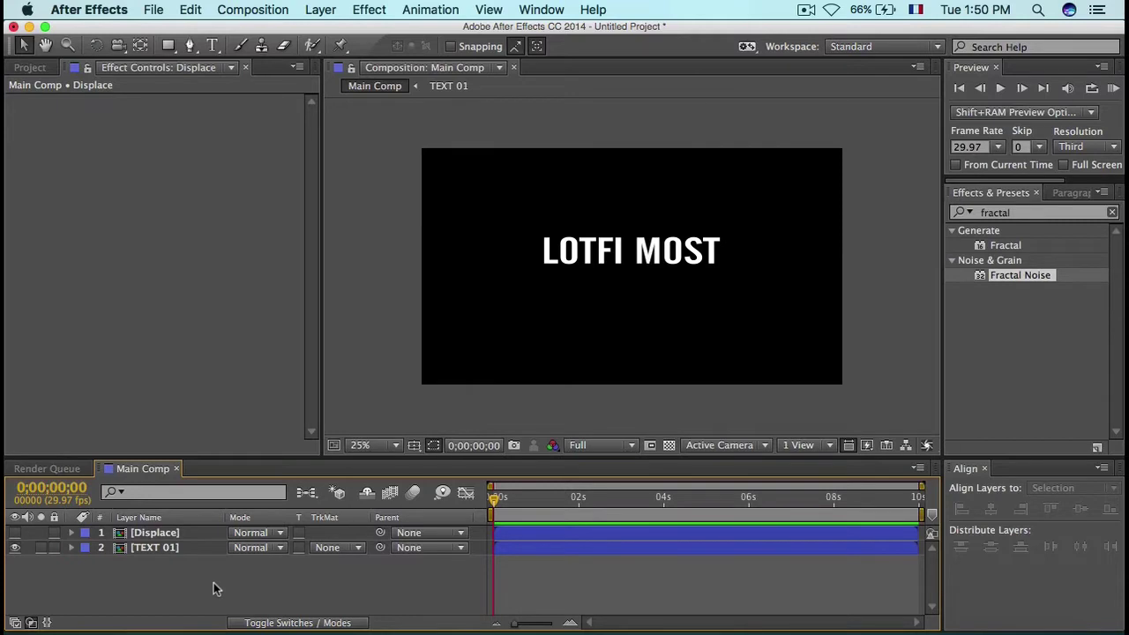
Step: Add an adjustment layer named D Map and apply Displacement Map to it
right_click(215, 584)
mouse_move(415, 455)
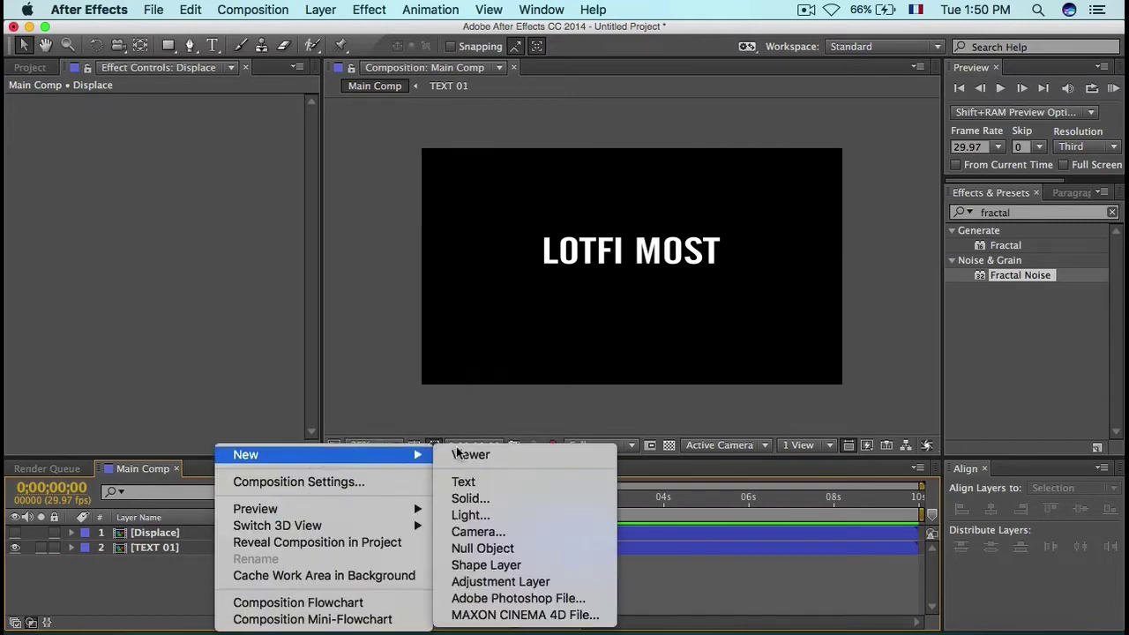
click(484, 582)
key(Return)
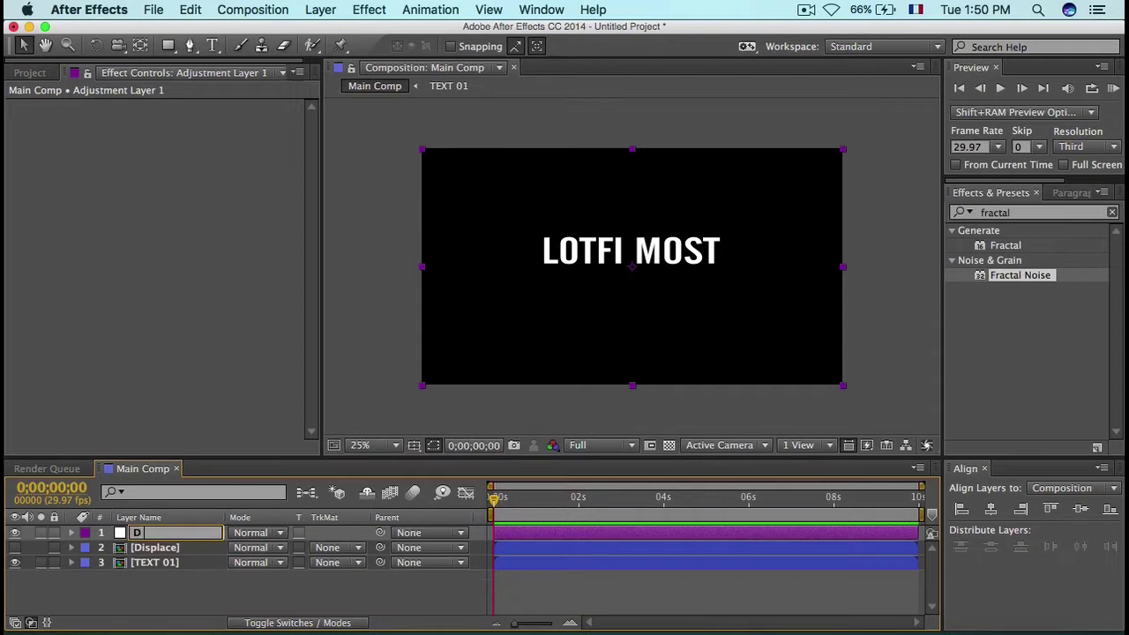
key(Return)
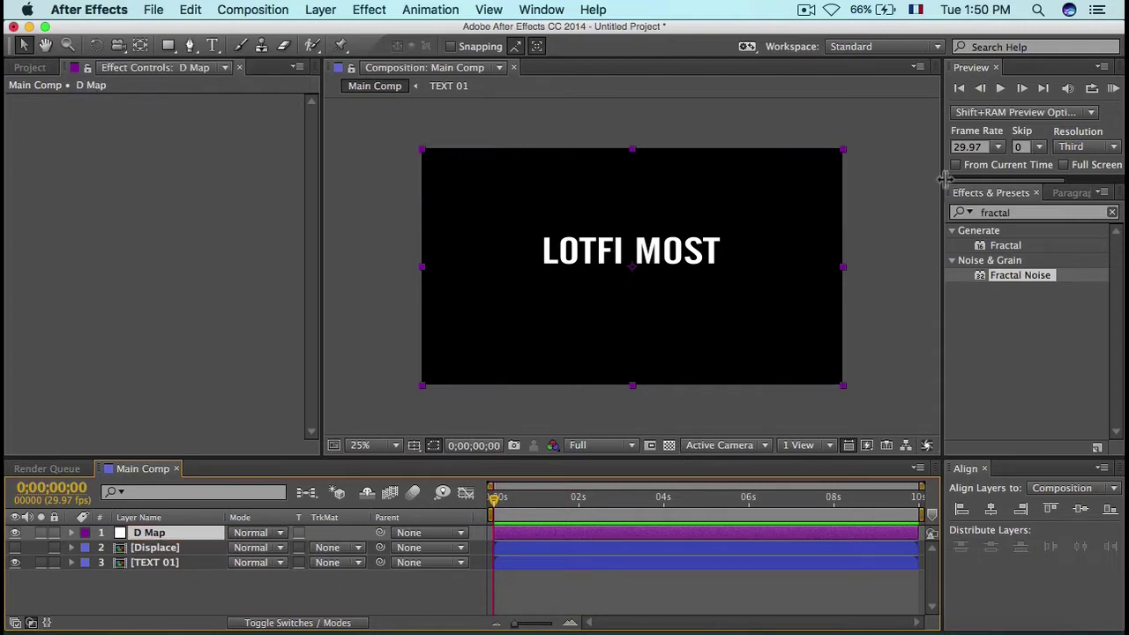
click(1004, 204)
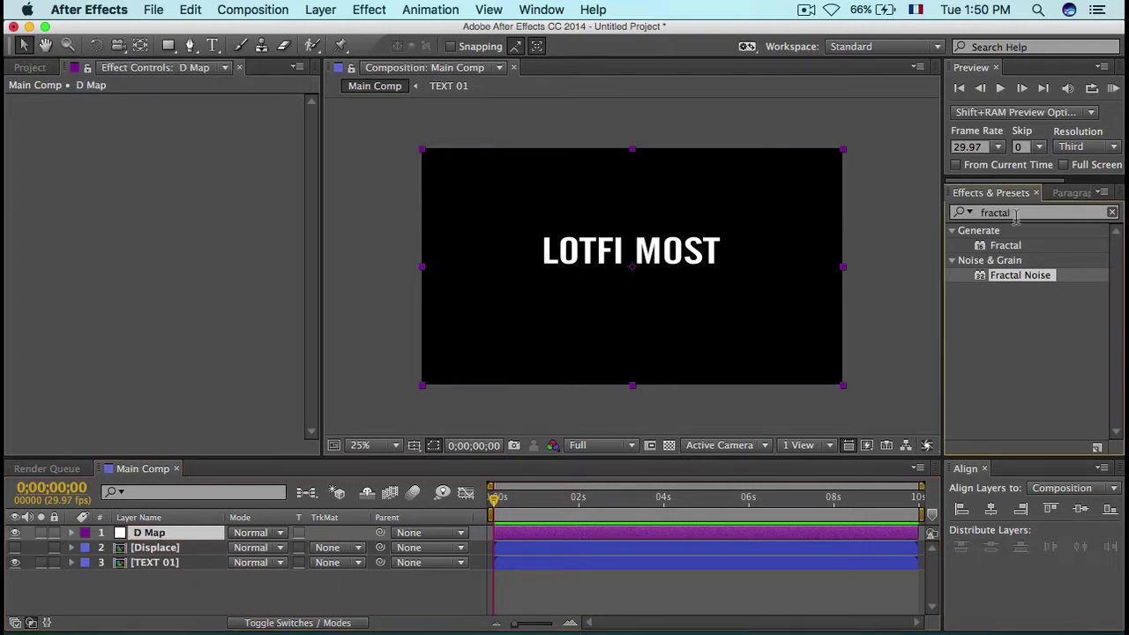
click(1014, 212)
text(dis)
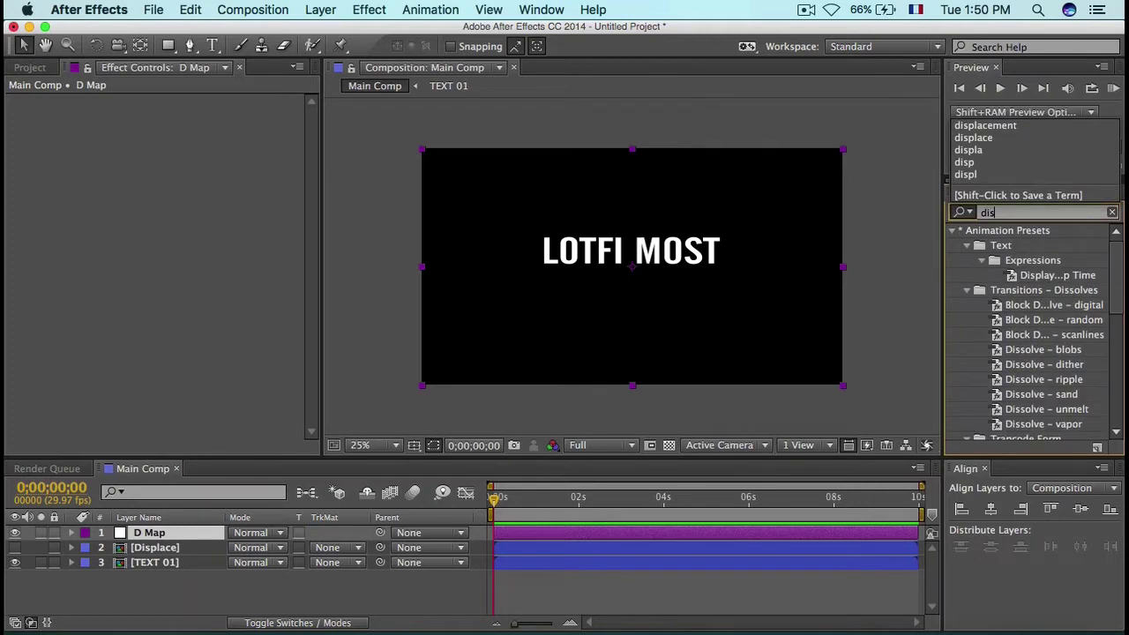
text(place)
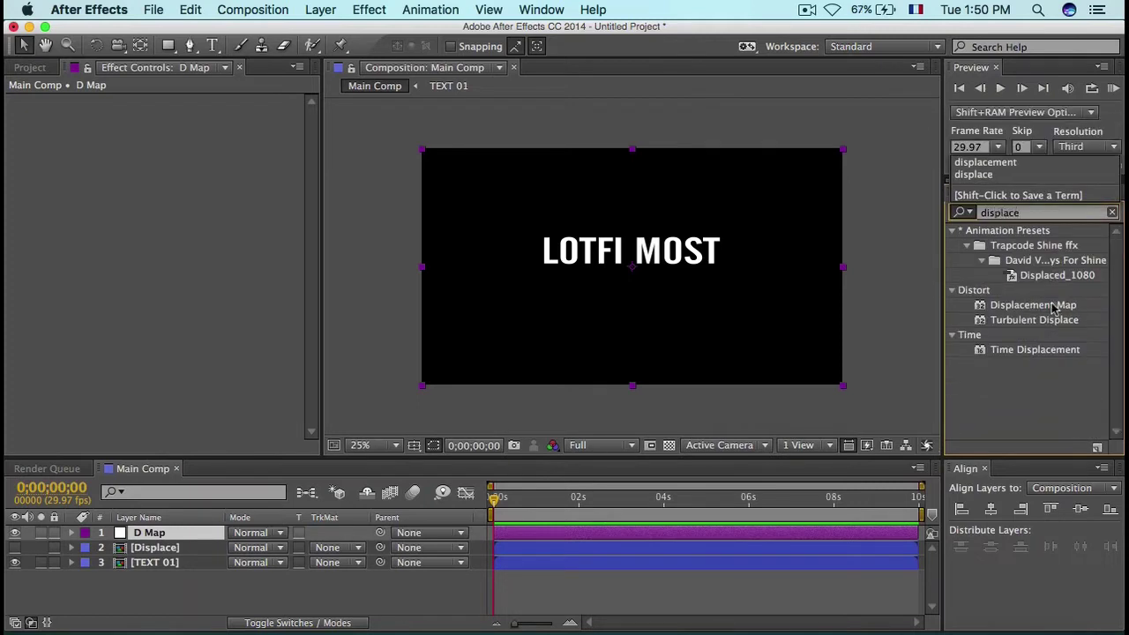
drag(1026, 313, 486, 371)
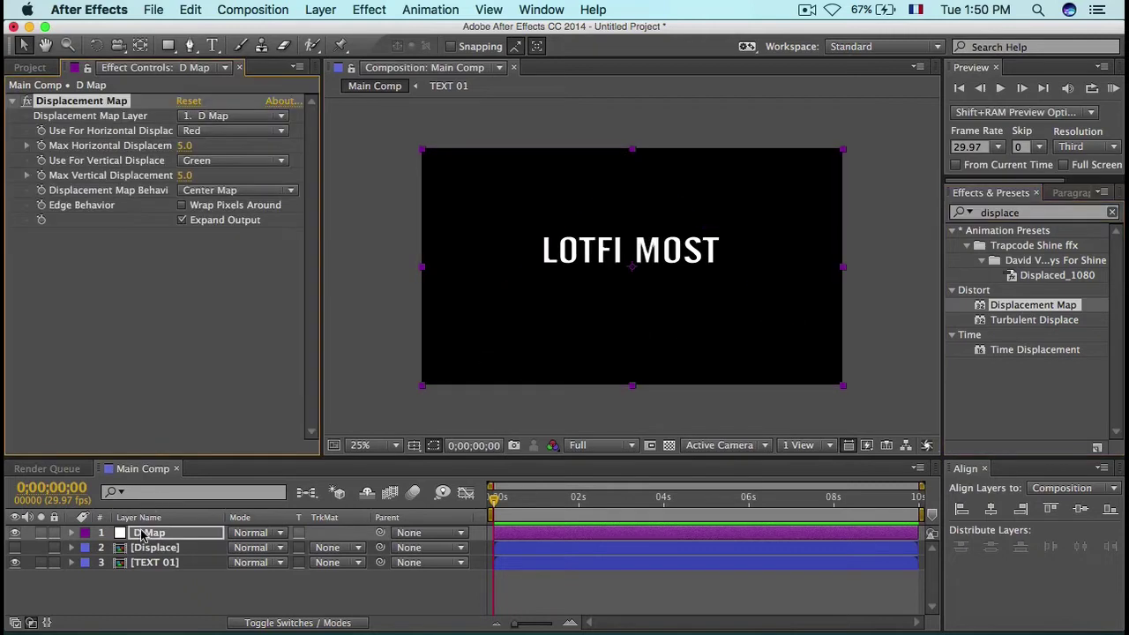
Step: Set D Map's Displacement Map Layer to Displace, Max Horizontal 0, Max Vertical 110
click(141, 536)
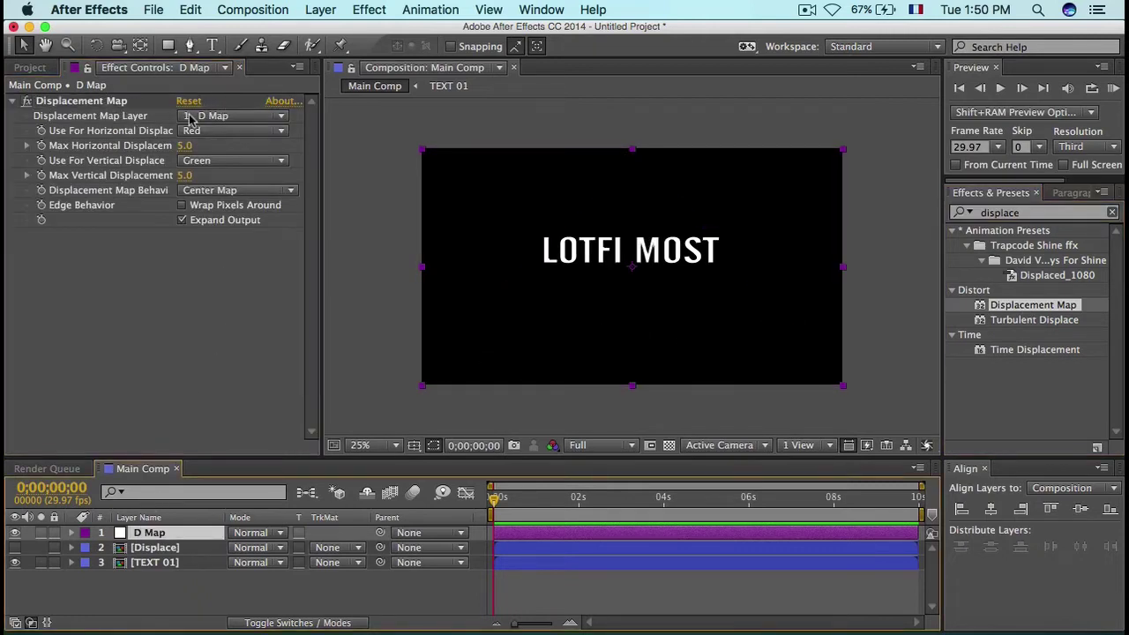
click(191, 120)
click(233, 176)
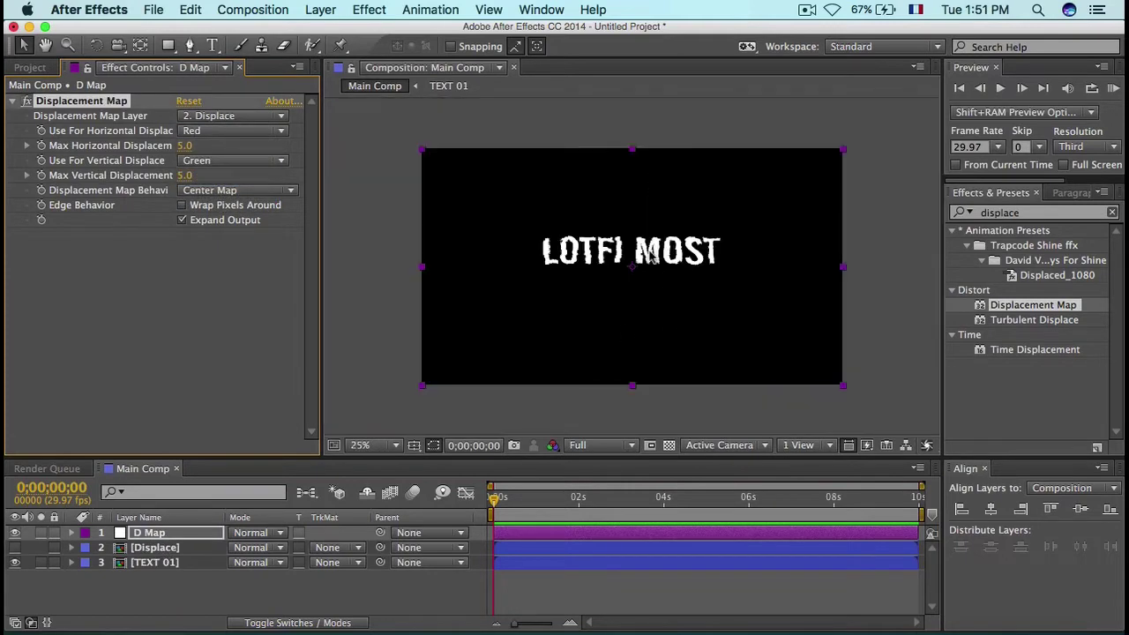
click(184, 145)
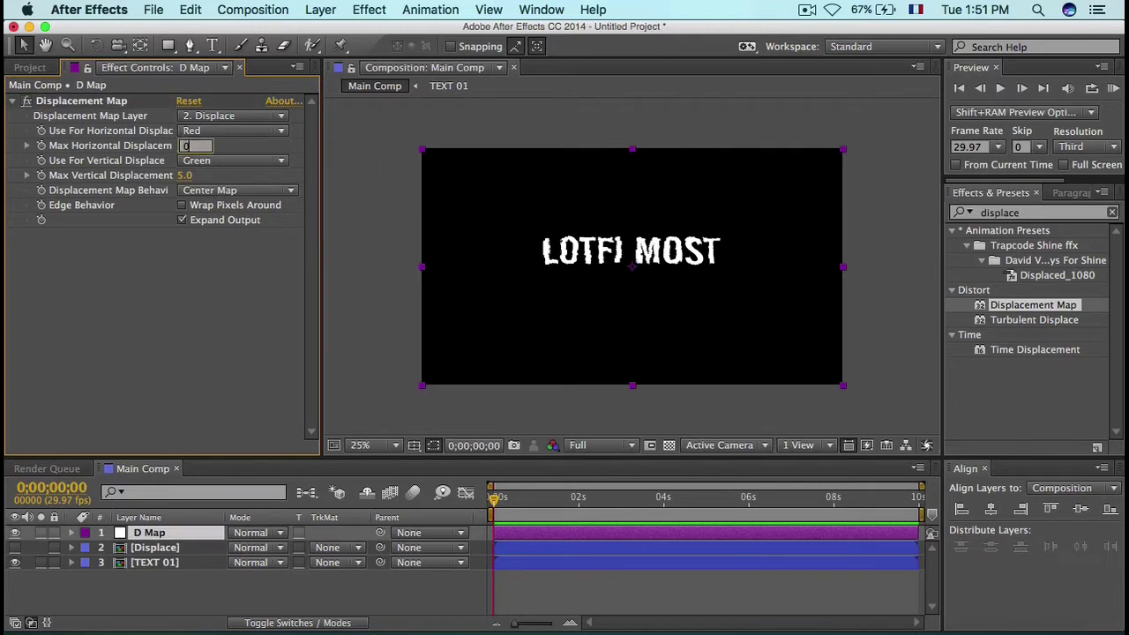
key(Return)
click(185, 176)
text(5)
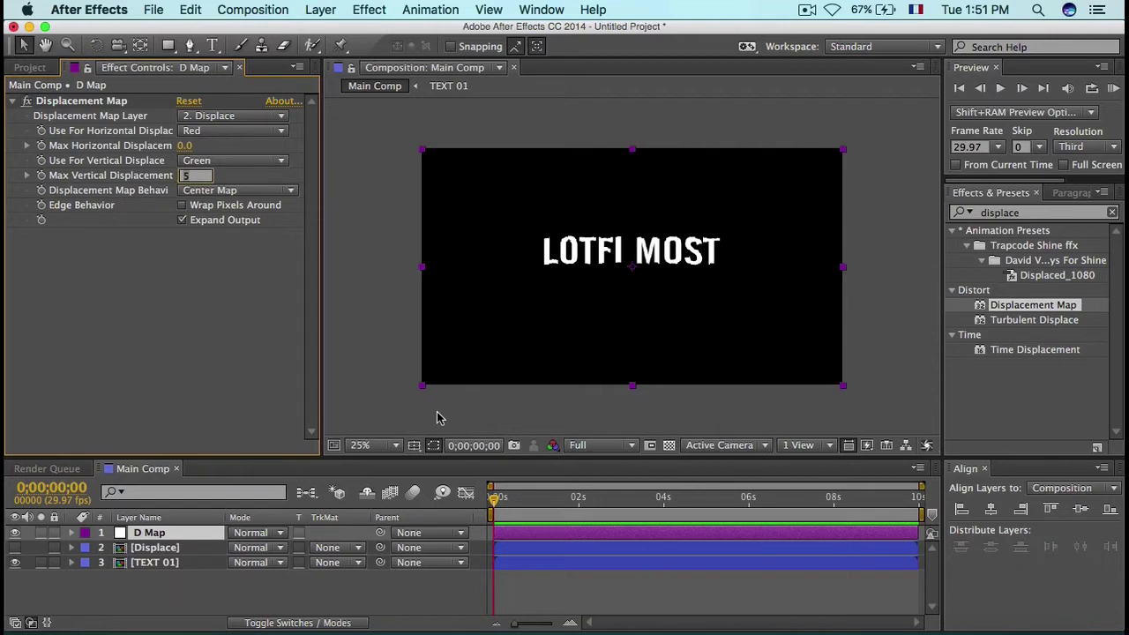
key(Return)
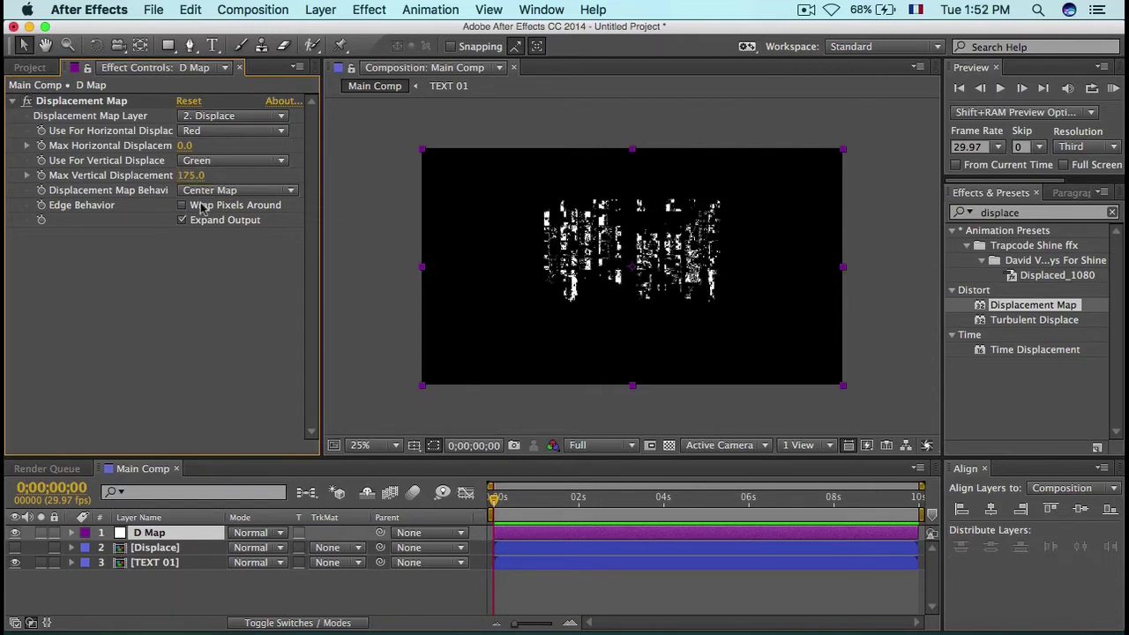
drag(191, 176, 150, 190)
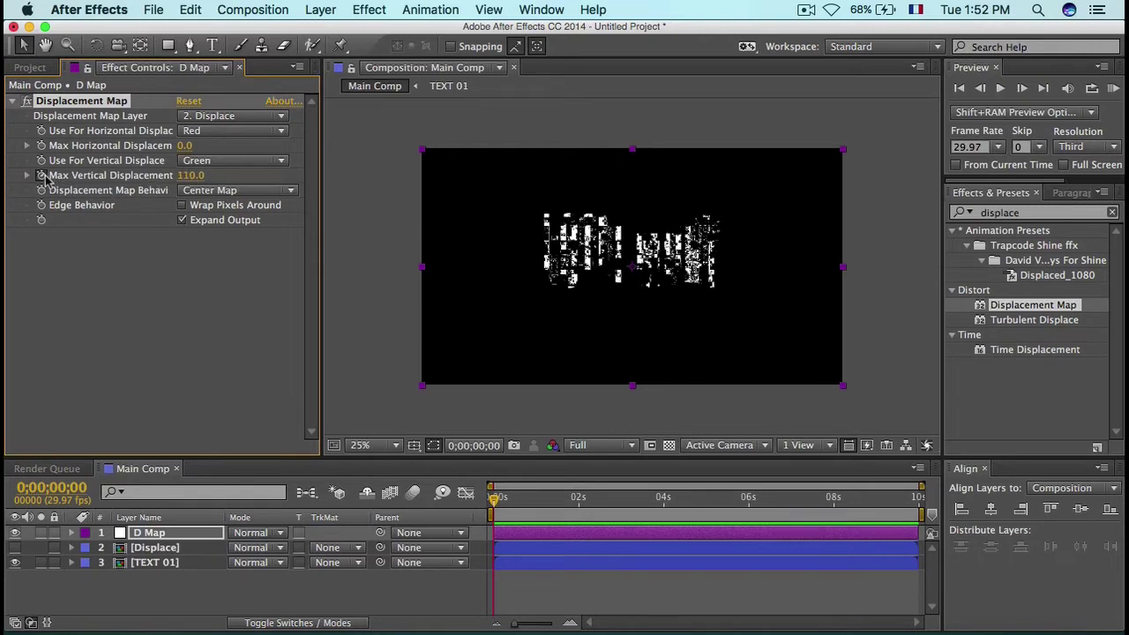
Step: Keyframe Max Vertical Displacement at 175 at the start, dropping to 0 by 0;00;02;22
click(191, 176)
text(175)
click(240, 279)
drag(569, 502, 611, 514)
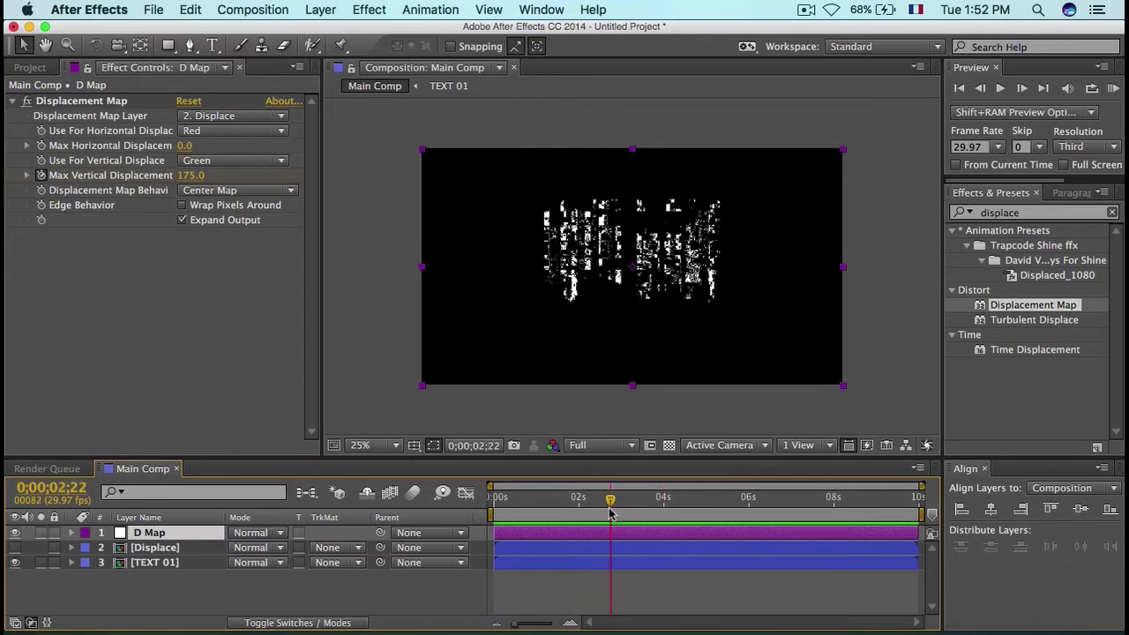
click(193, 176)
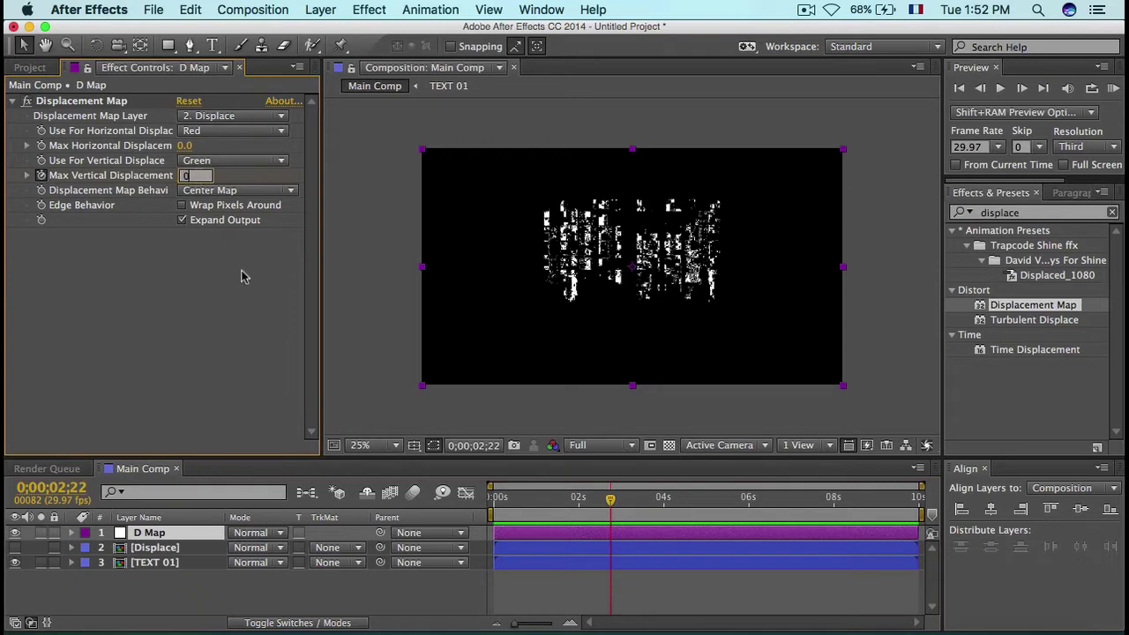
text(0)
key(Return)
drag(588, 499, 556, 500)
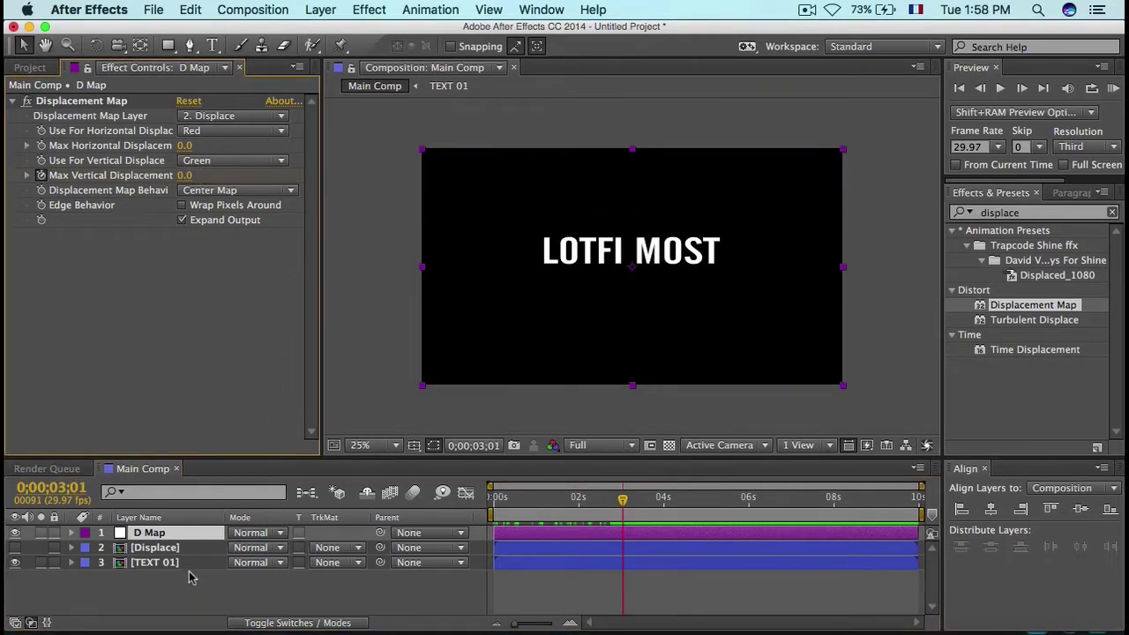
Step: Pre-compose D Map, Displace and TEXT 01 into Main Animation, moving all attributes
click(188, 577)
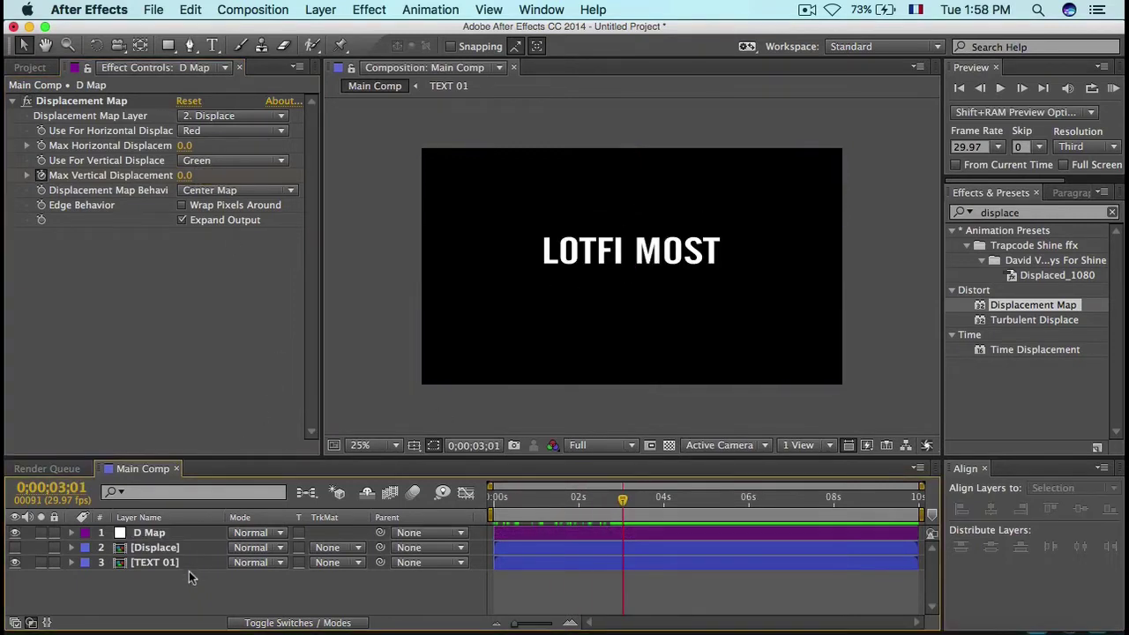
click(175, 548)
drag(174, 574, 172, 533)
right_click(172, 533)
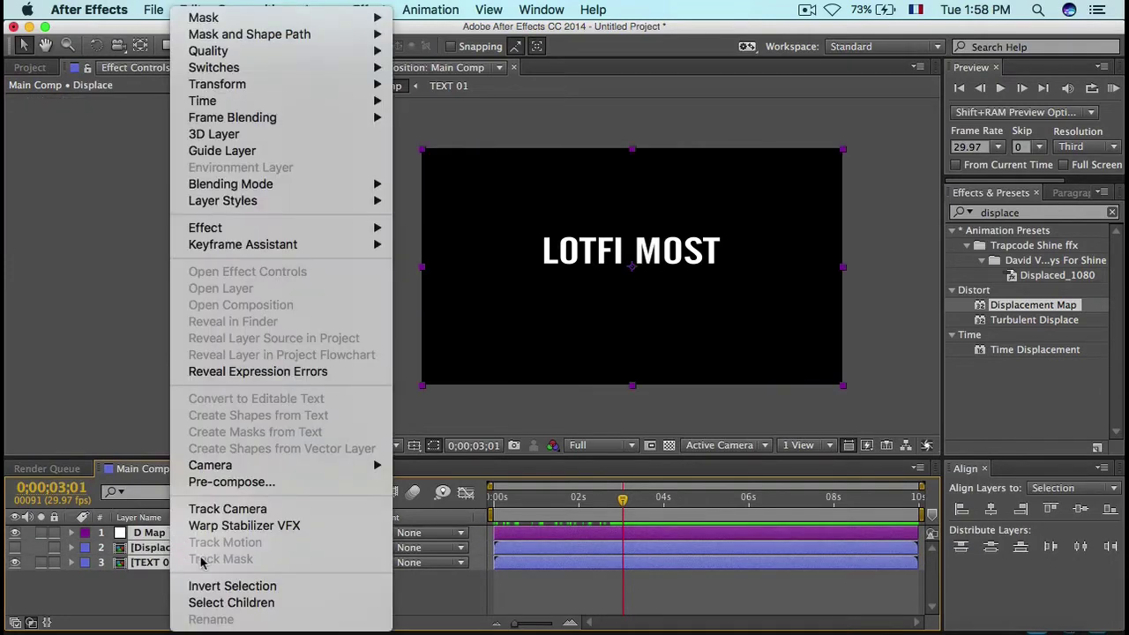
click(220, 488)
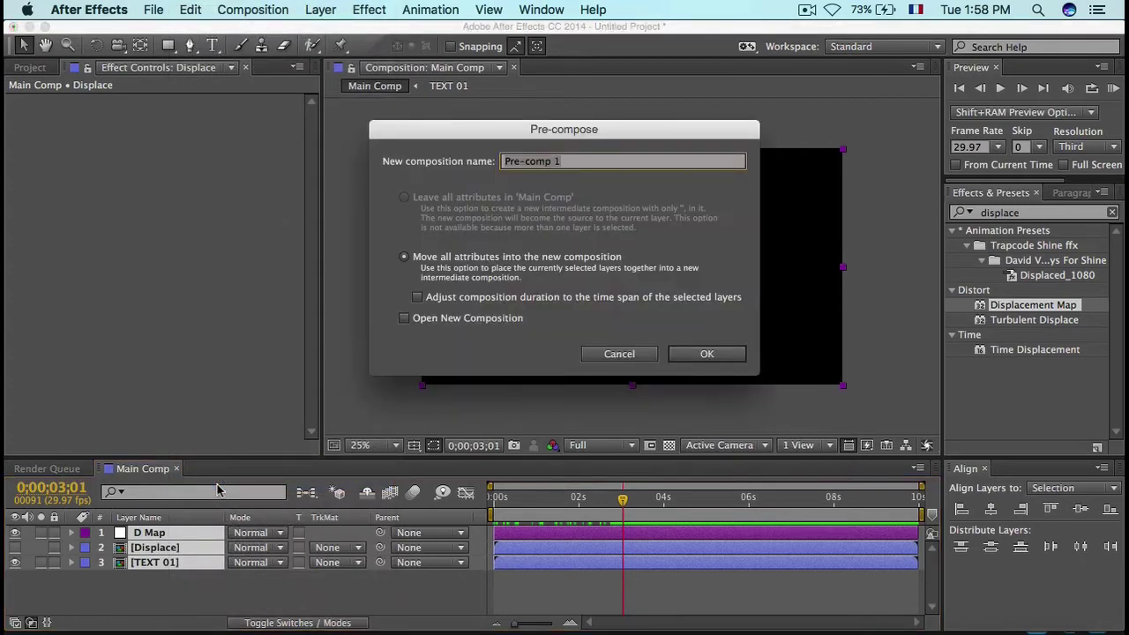
text(Main Animation)
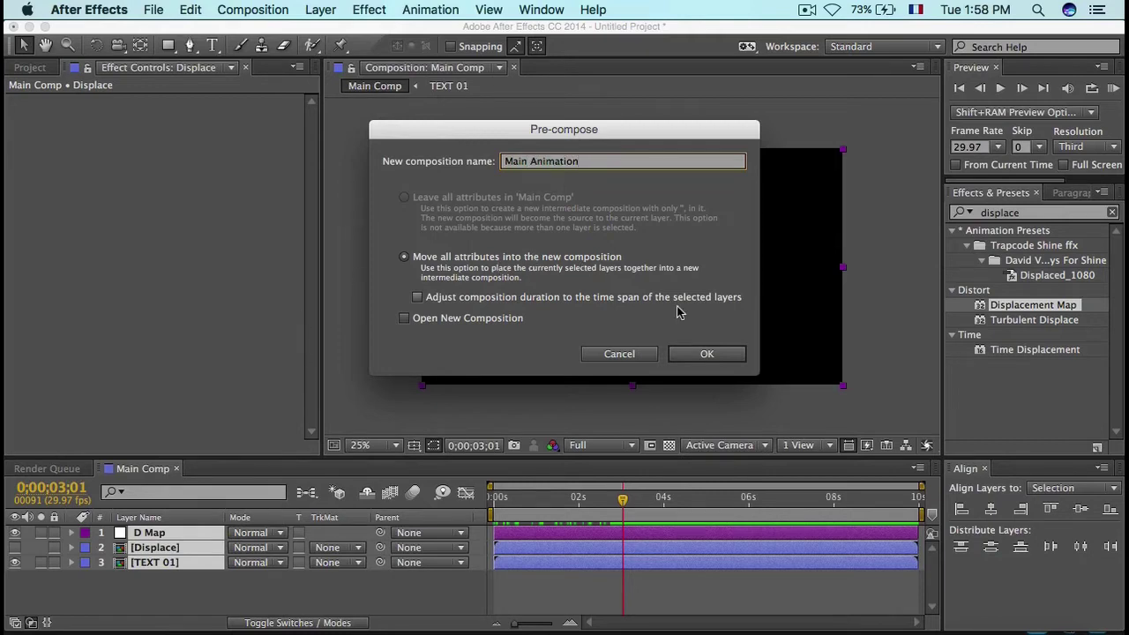
click(694, 350)
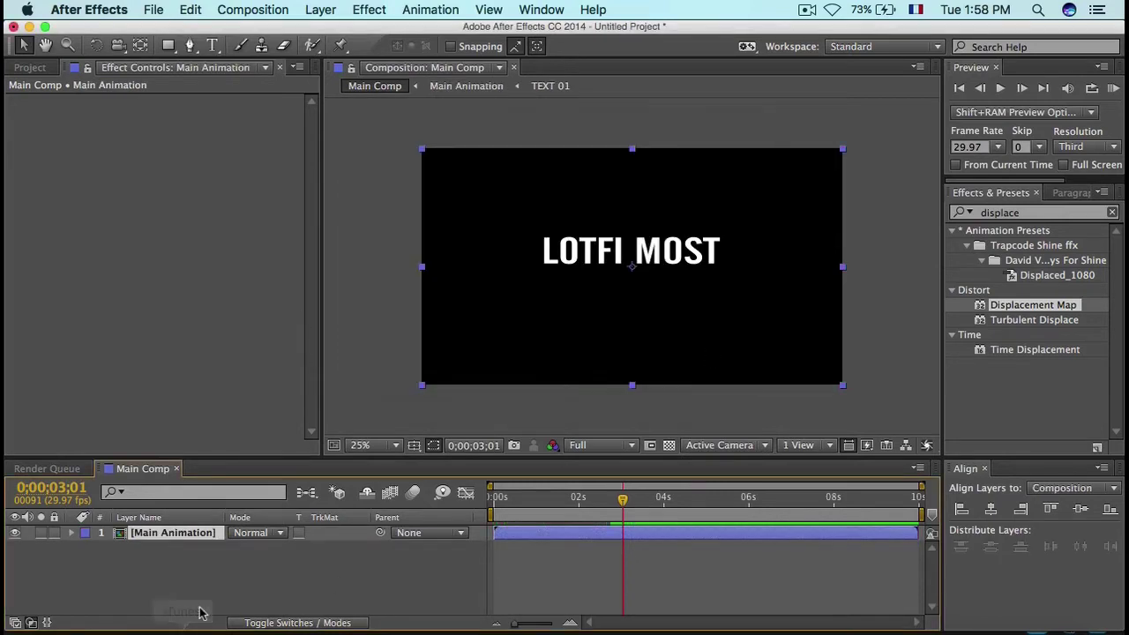
Step: Rename the Main Animation layer to 'white'
click(159, 584)
click(161, 533)
click(160, 533)
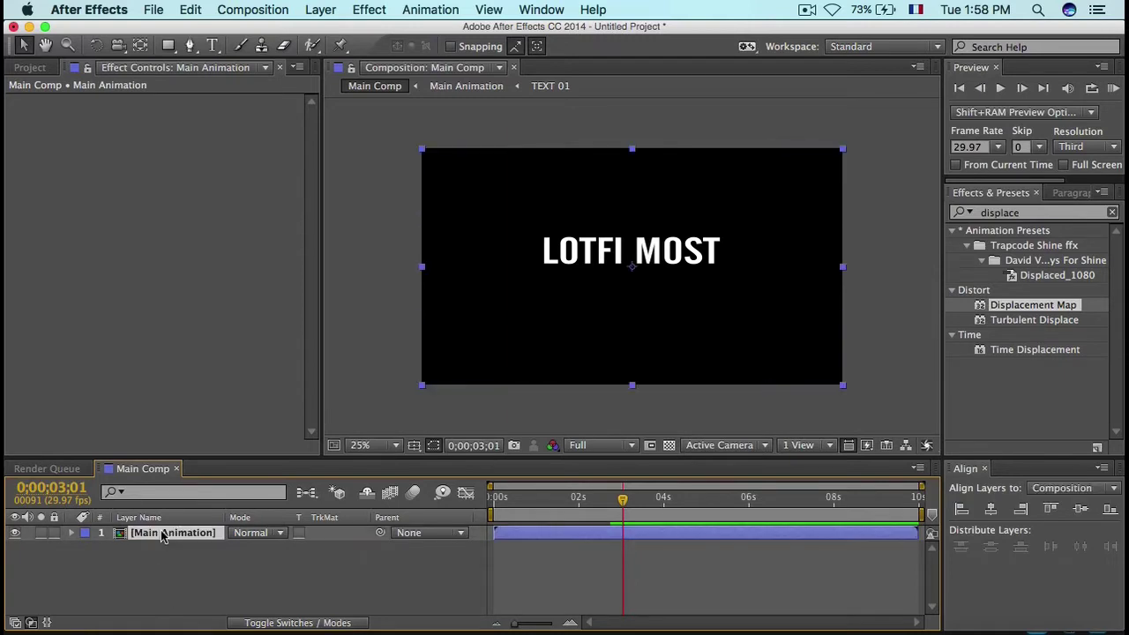
key(Return)
text(white)
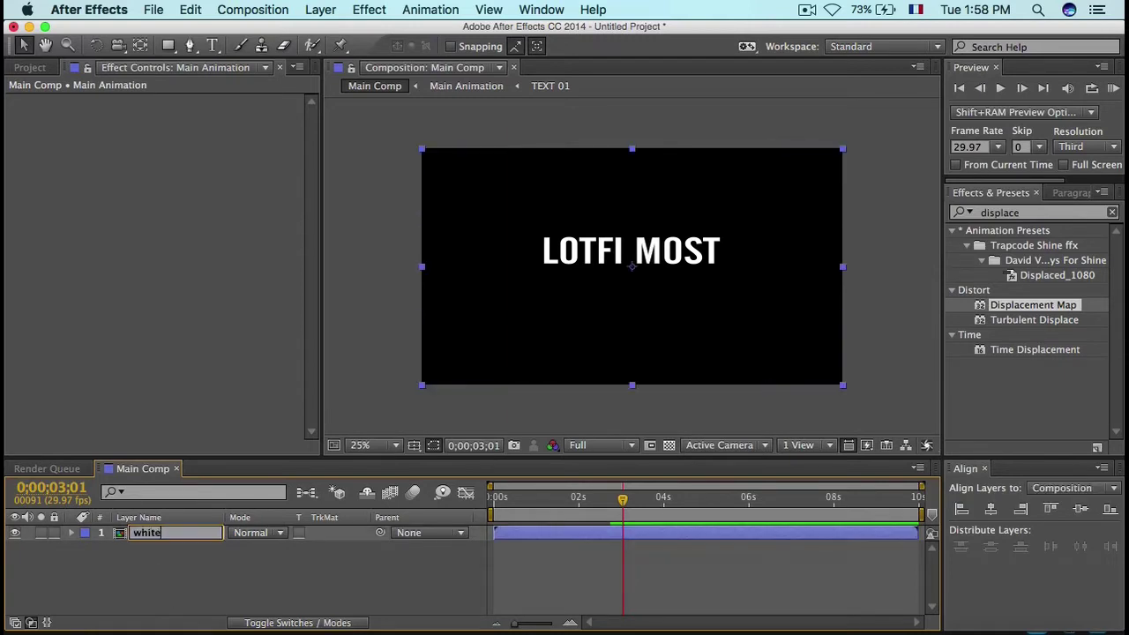
key(Return)
Step: Duplicate the layer twice, naming the copies 'red' and 'blue', and show the Project panel
key(ctrl+d)
key(Return)
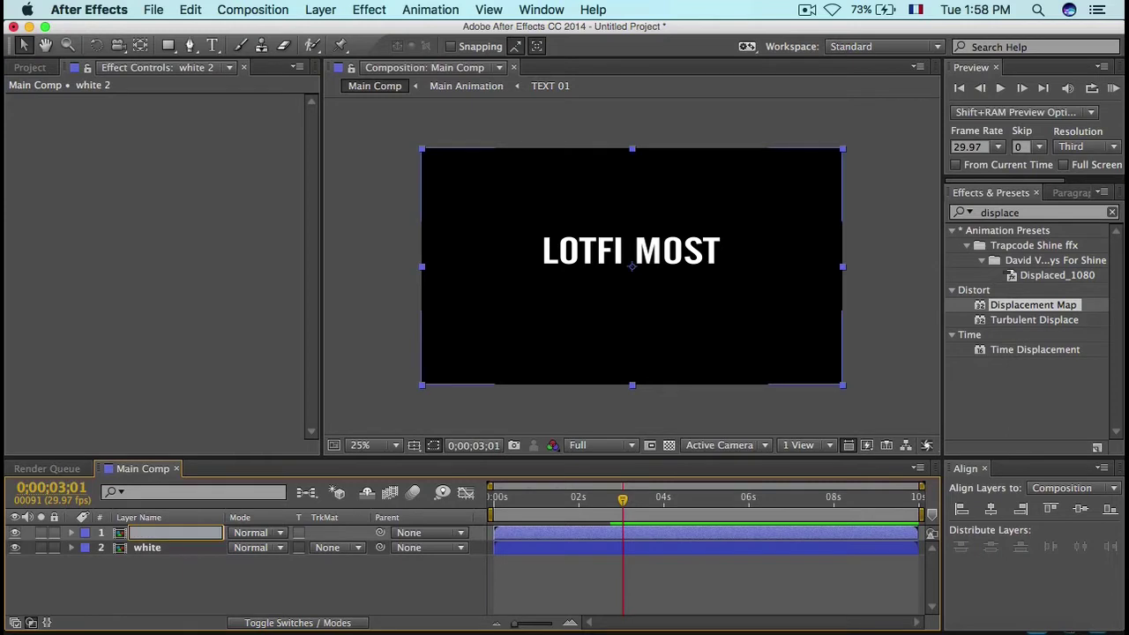
text(red)
key(Return)
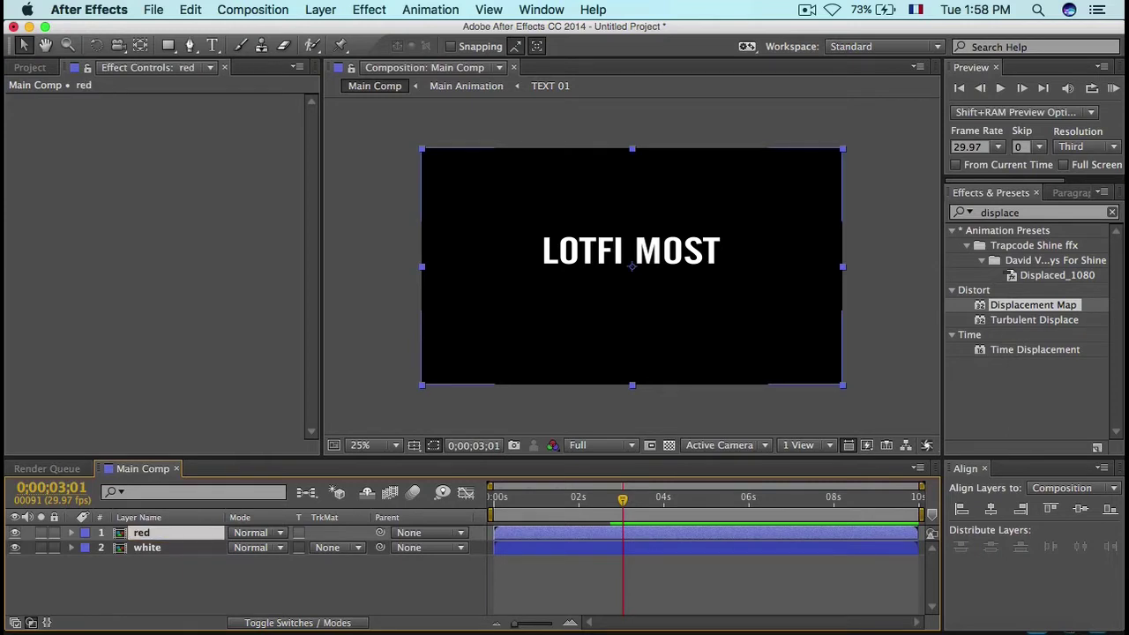
key(ctrl+d)
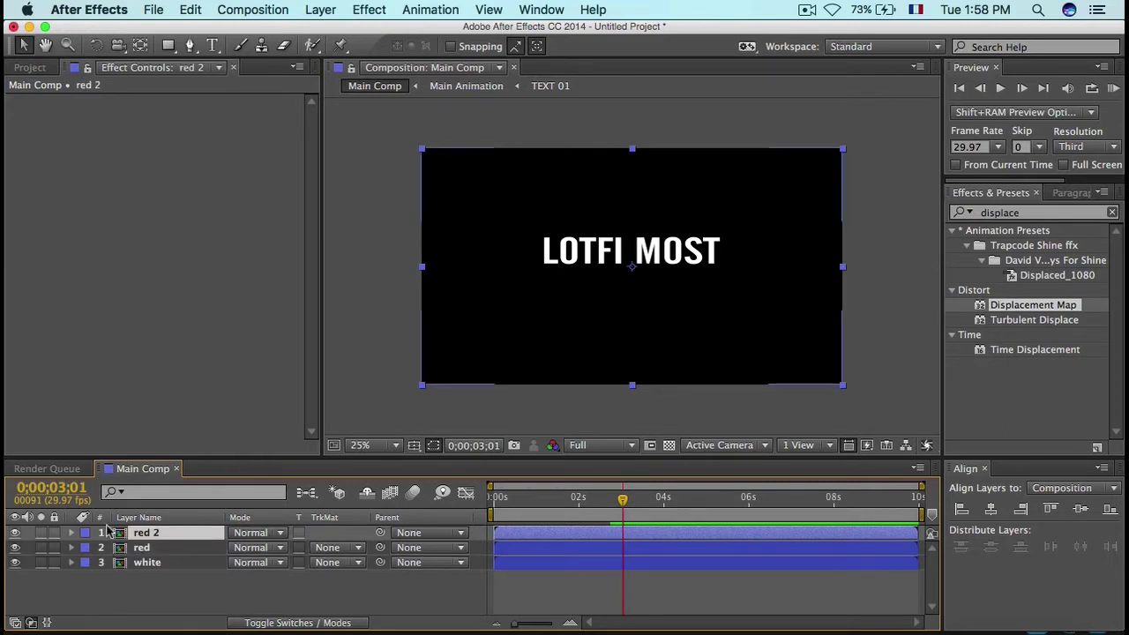
key(Return)
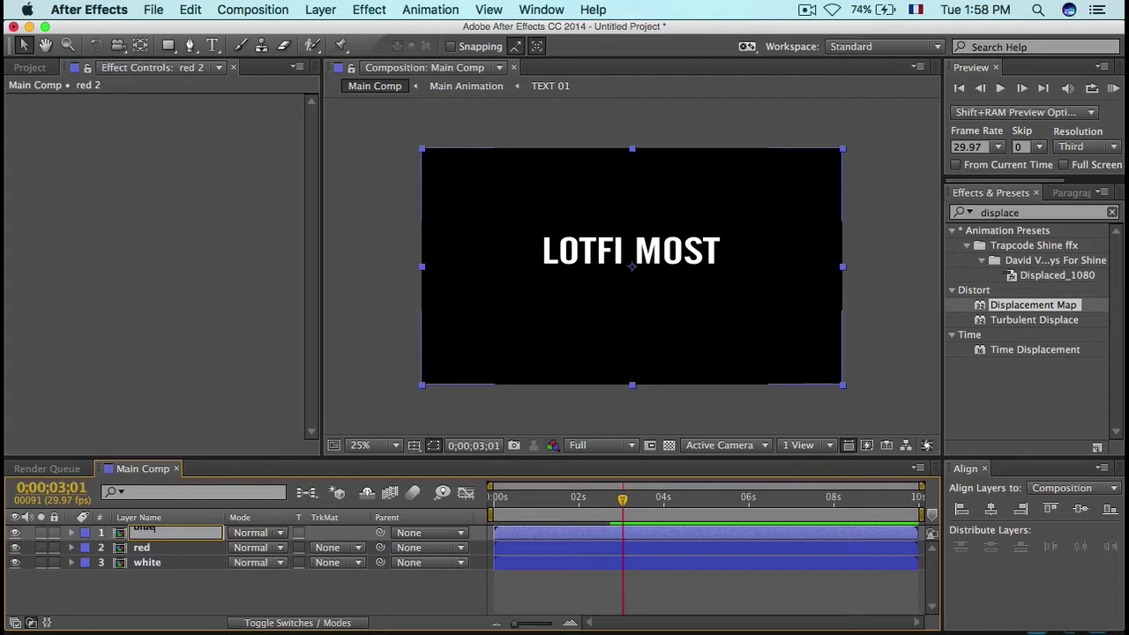
text(blue)
key(Return)
click(30, 67)
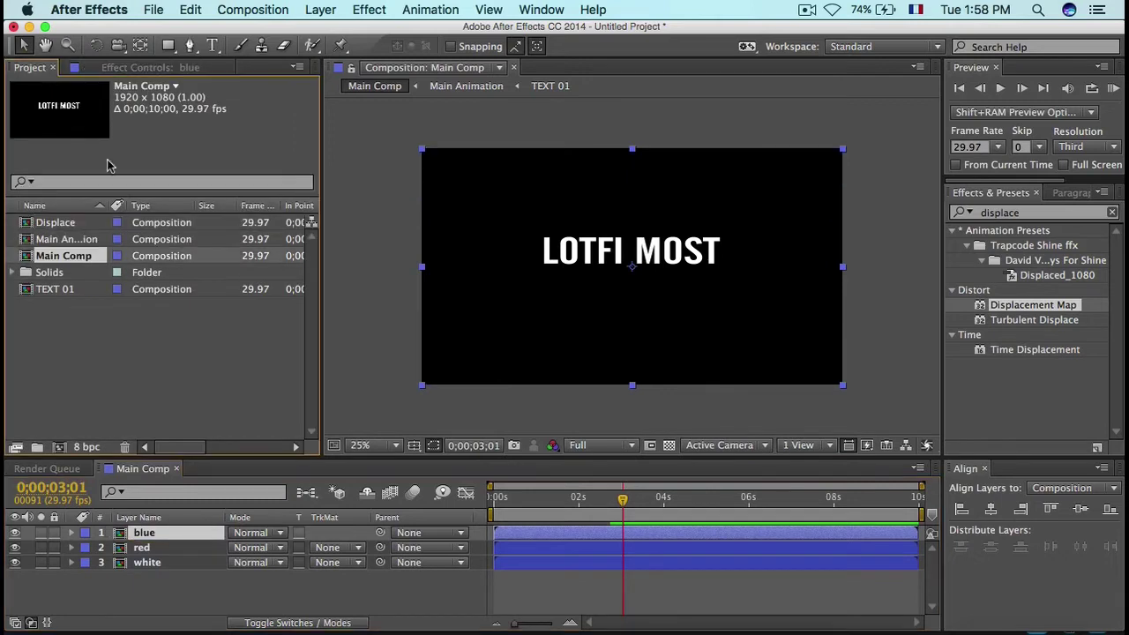
Step: Duplicate the Main Animation comp as Main Animation 2 and swap it into the red layer
click(95, 240)
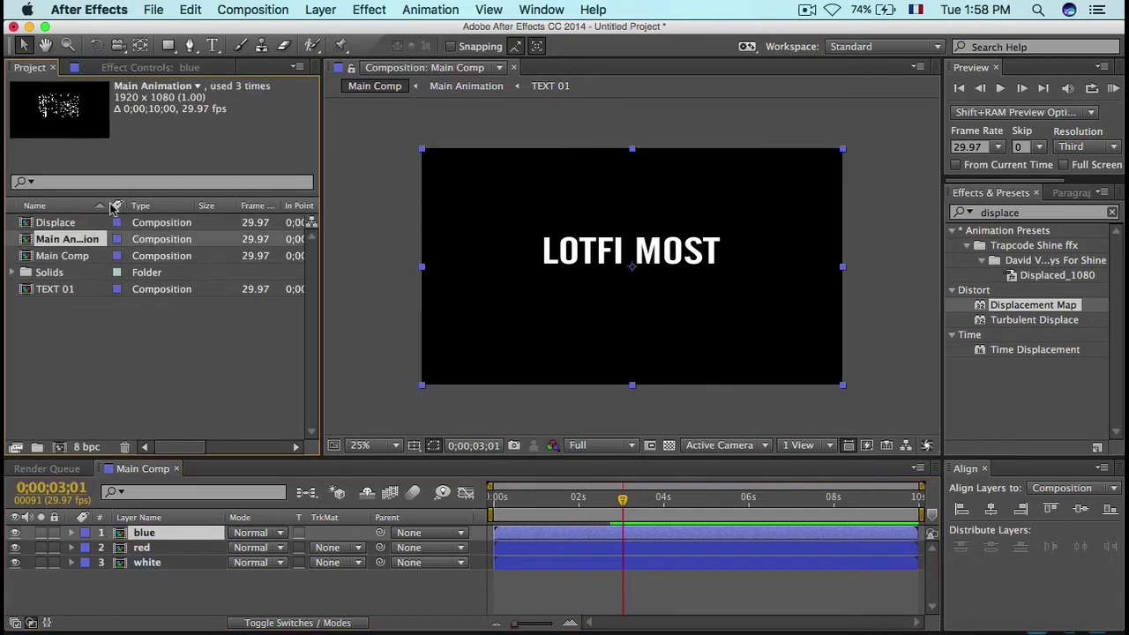
drag(106, 206, 182, 206)
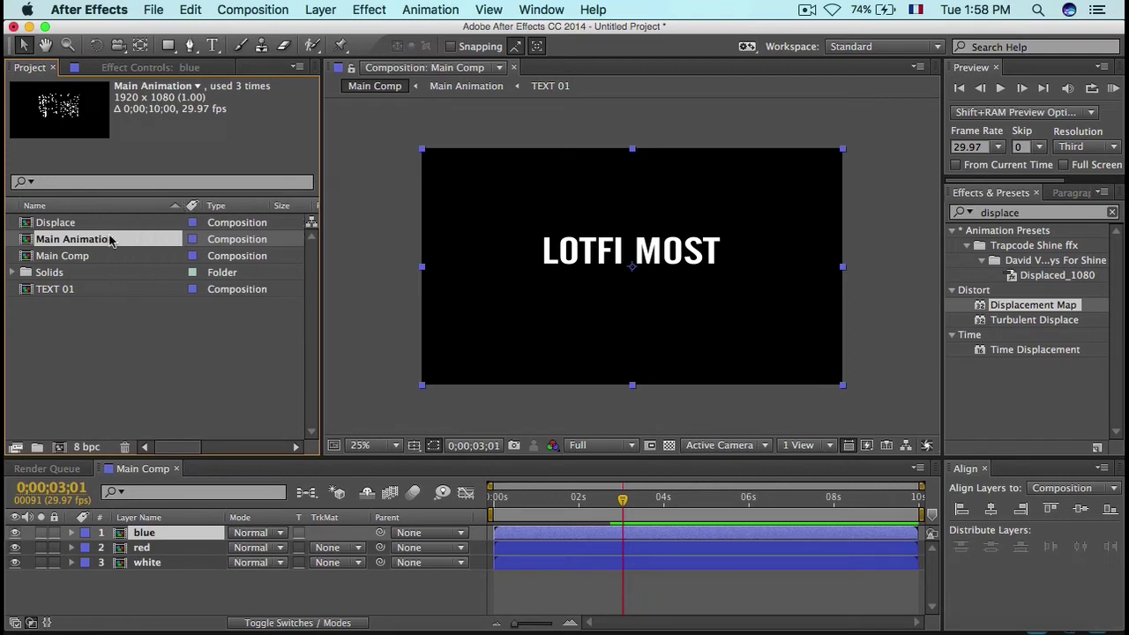
key(super+d)
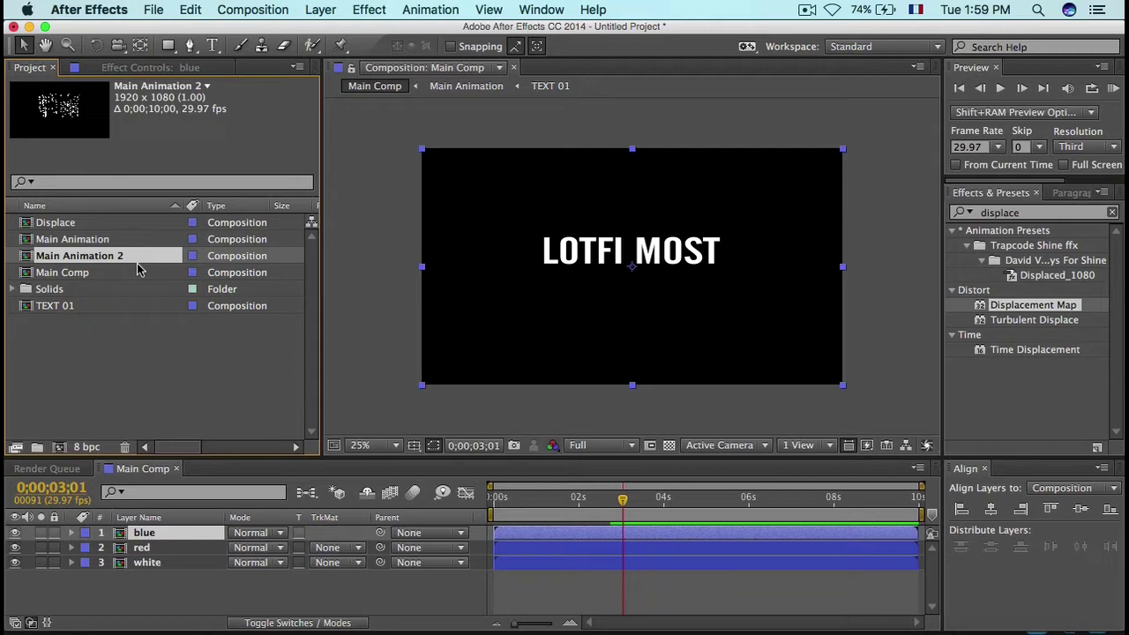
click(157, 550)
drag(122, 256, 170, 507)
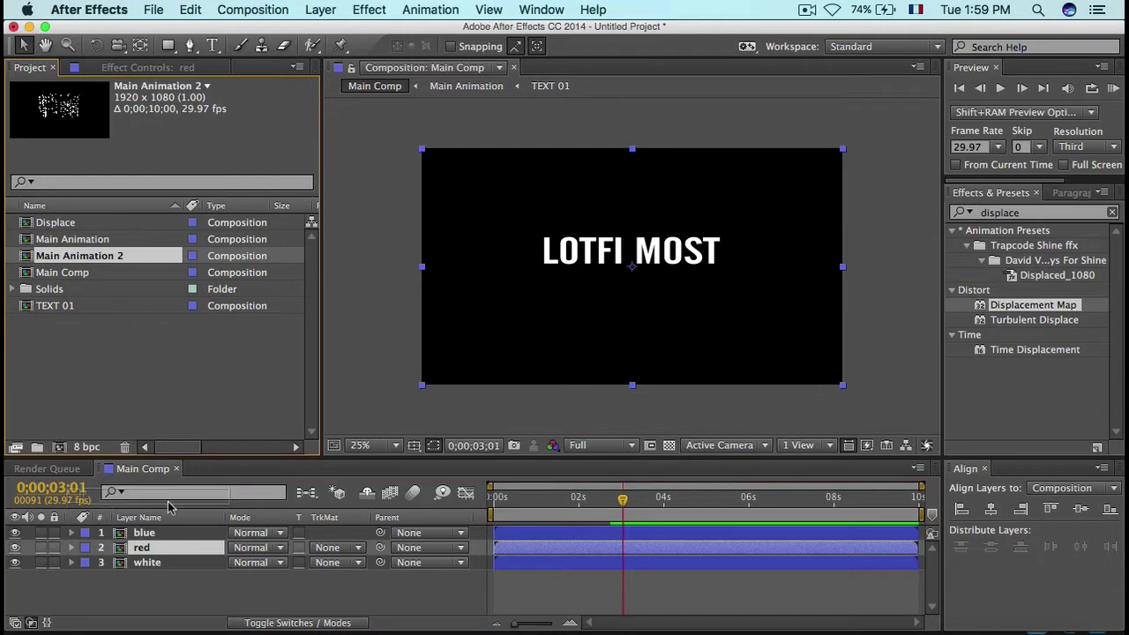
Step: Duplicate Main Animation 2 as Main Animation 3 and use it as the blue layer's source
click(165, 549)
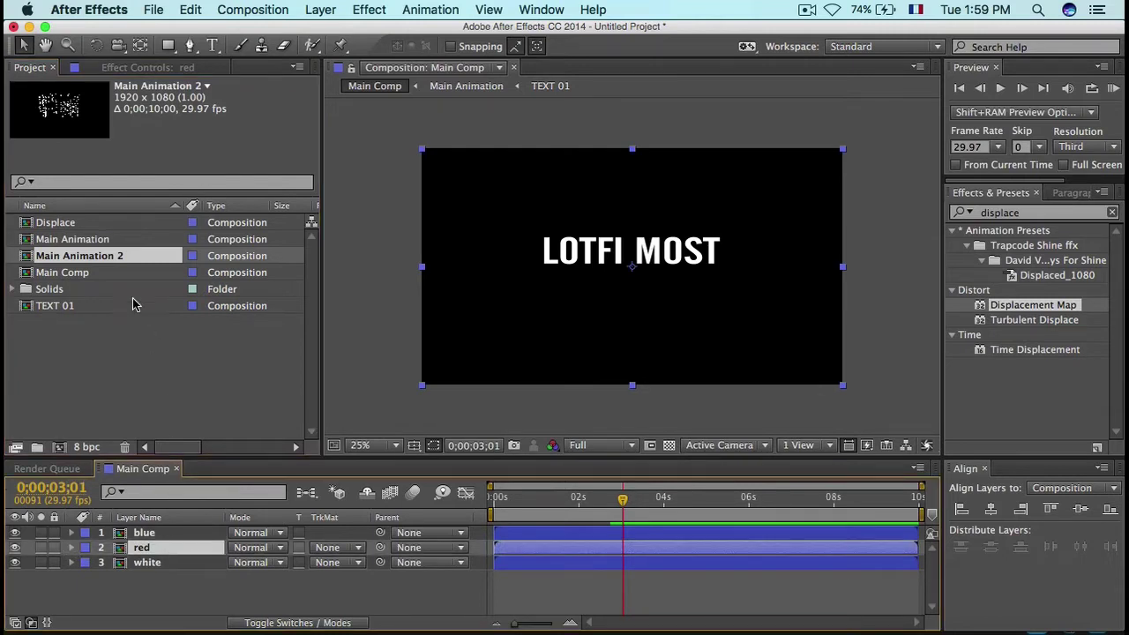
click(113, 245)
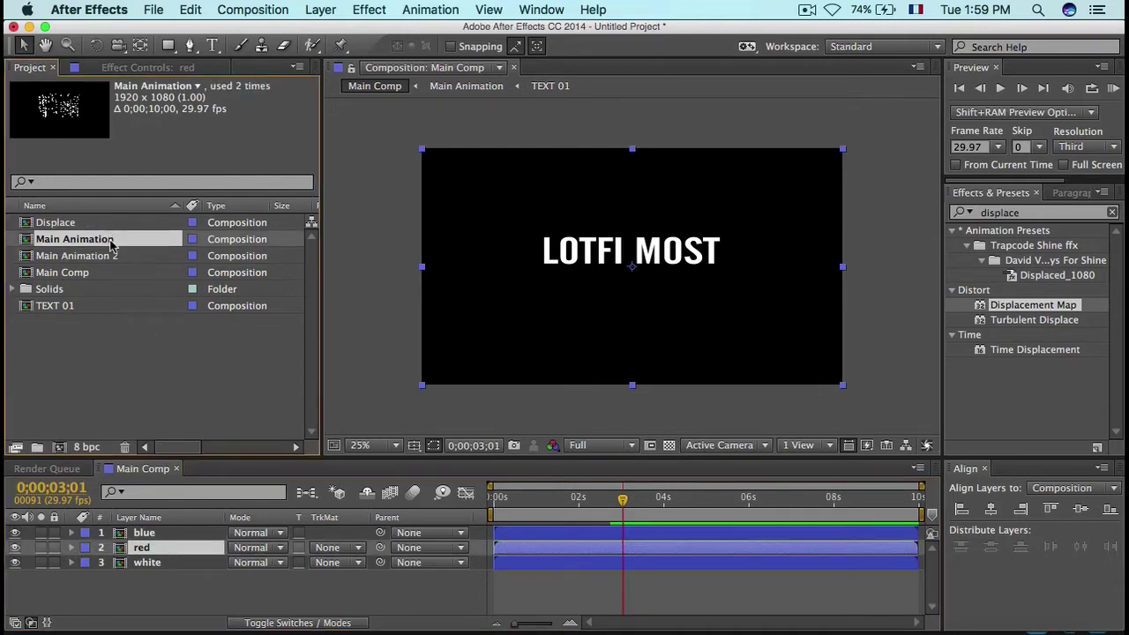
click(110, 257)
key(super+d)
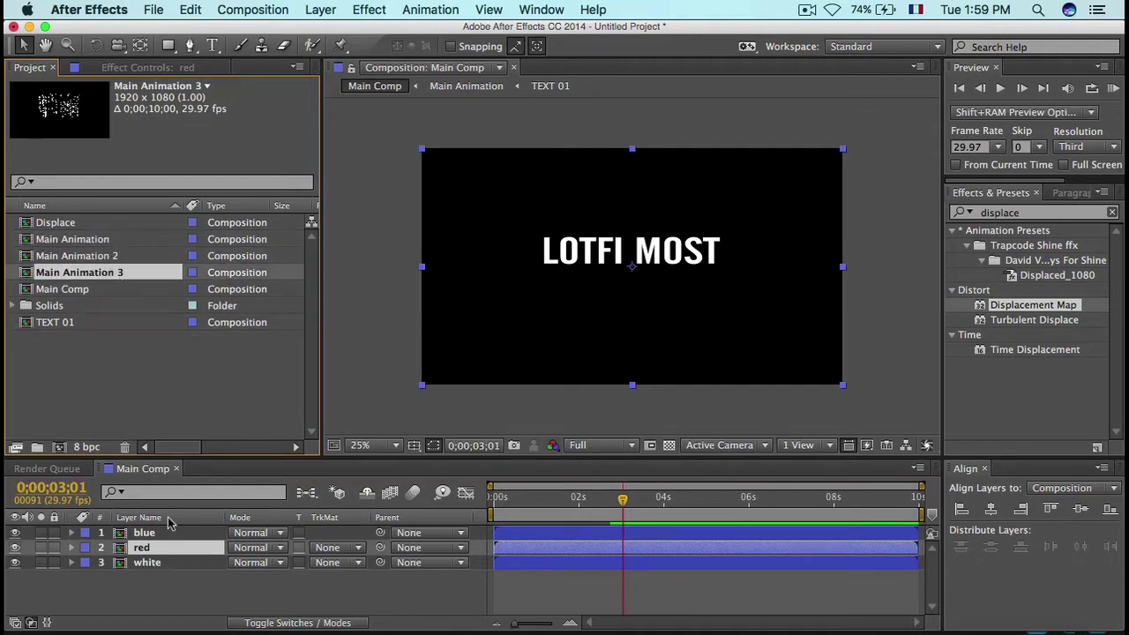
key(super+Up)
drag(115, 277, 157, 575)
Step: Reorder the layers to white, red, blue and duplicate the Displace composition
click(157, 549)
drag(159, 533, 165, 582)
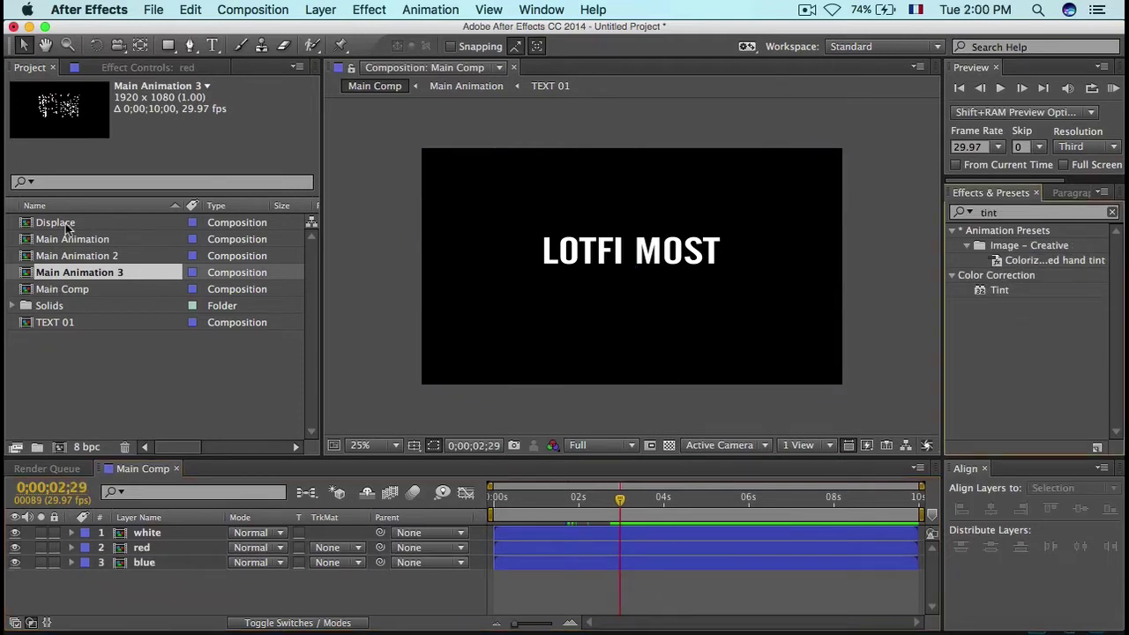
click(65, 223)
key(super+d)
key(super+d)
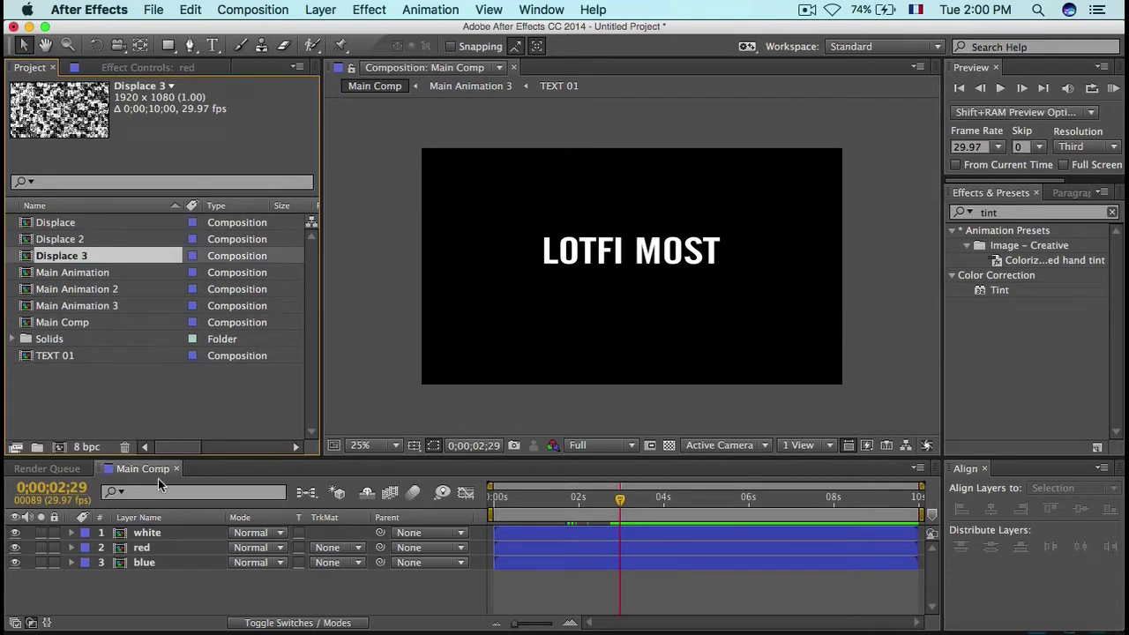
Step: Inside Main Animation 2, replace the Displace layer's source with Displace 2
click(167, 548)
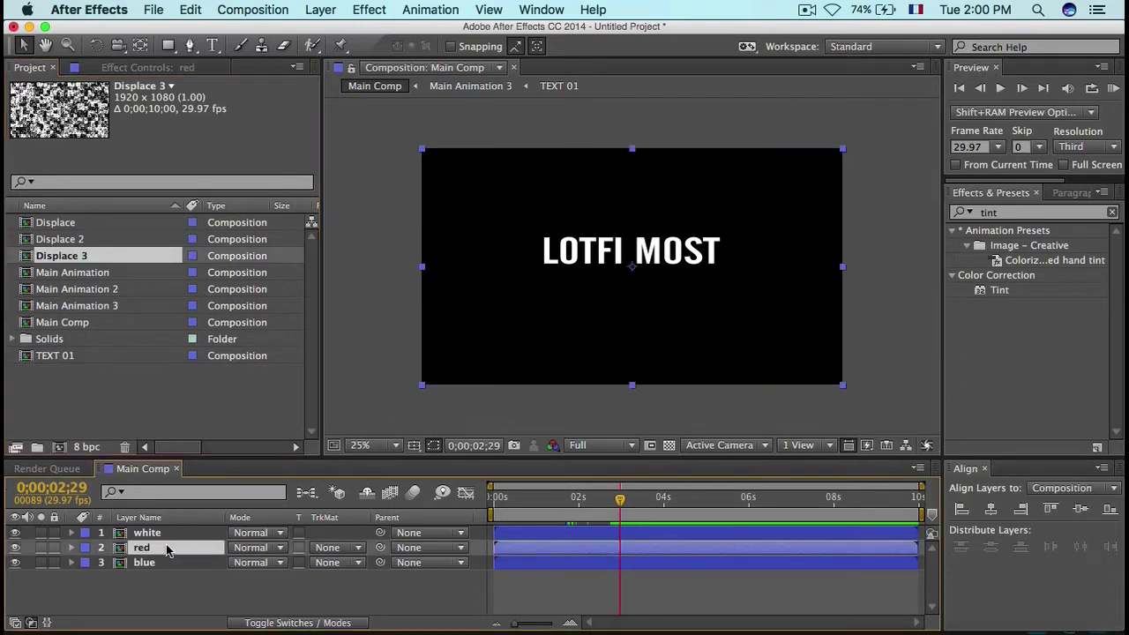
double_click(89, 288)
click(83, 255)
mouse_move(84, 239)
mouse_down()
mouse_move(113, 395)
mouse_move(174, 564)
mouse_move(106, 208)
mouse_move(101, 245)
mouse_up()
click(165, 562)
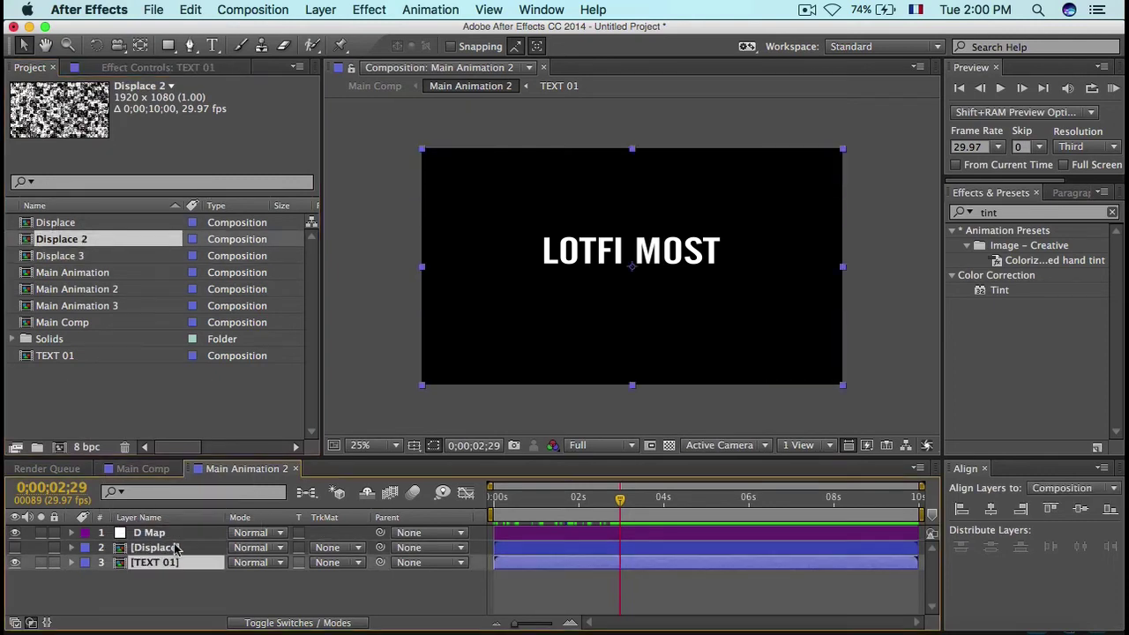
click(170, 547)
drag(59, 246, 148, 552)
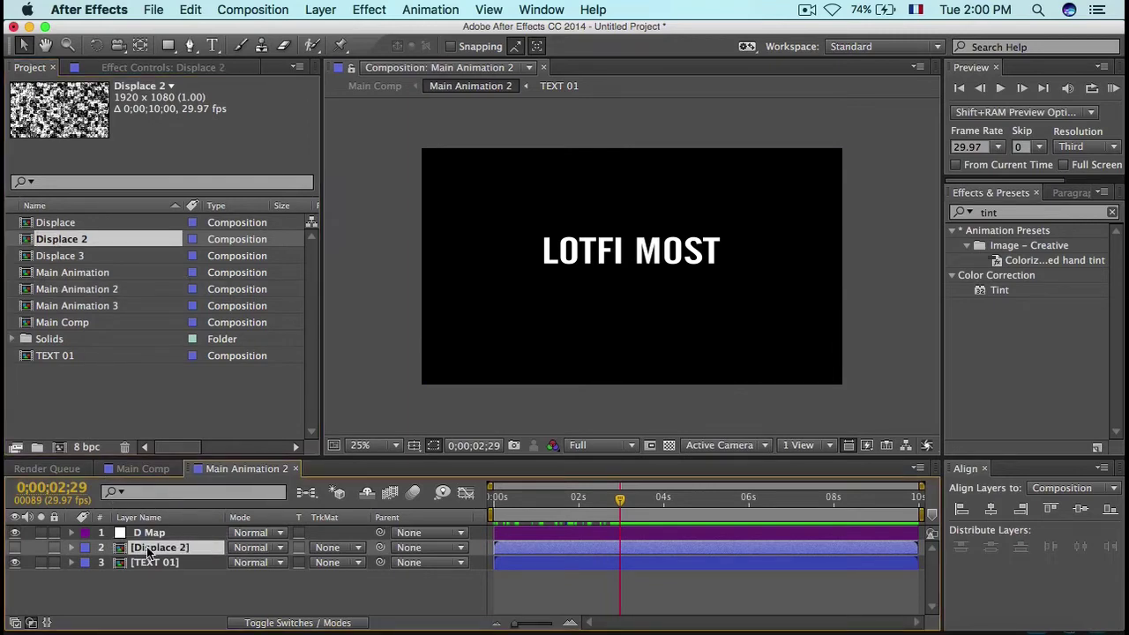
click(144, 468)
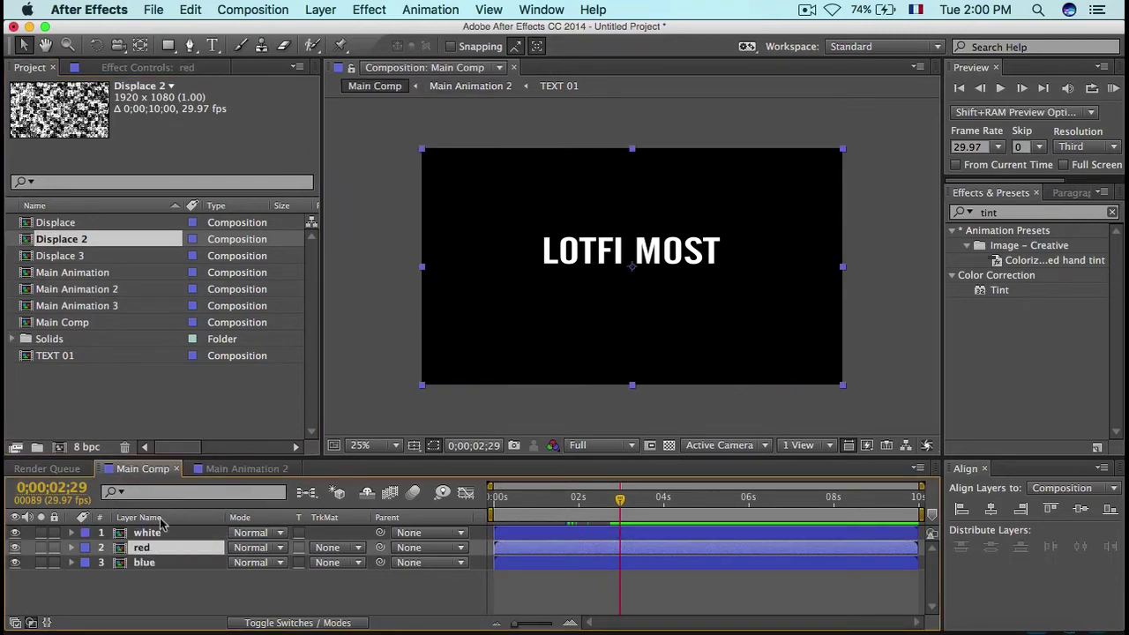
Step: Inside Main Animation 3, replace the Displace layer's source with Displace 3
double_click(168, 566)
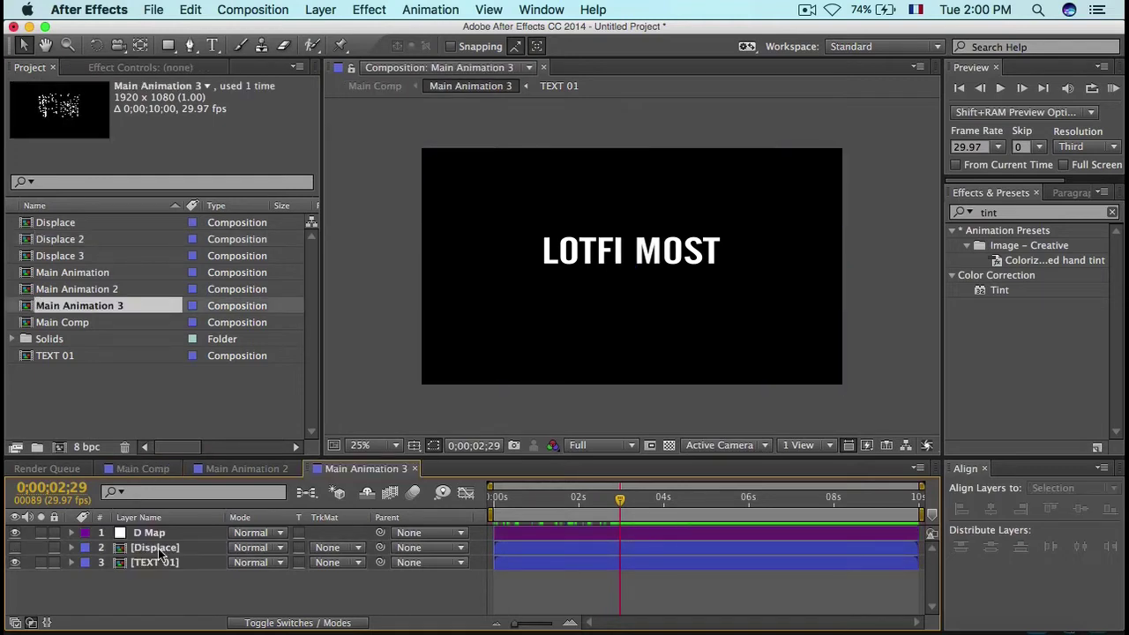
drag(88, 257, 157, 550)
click(142, 468)
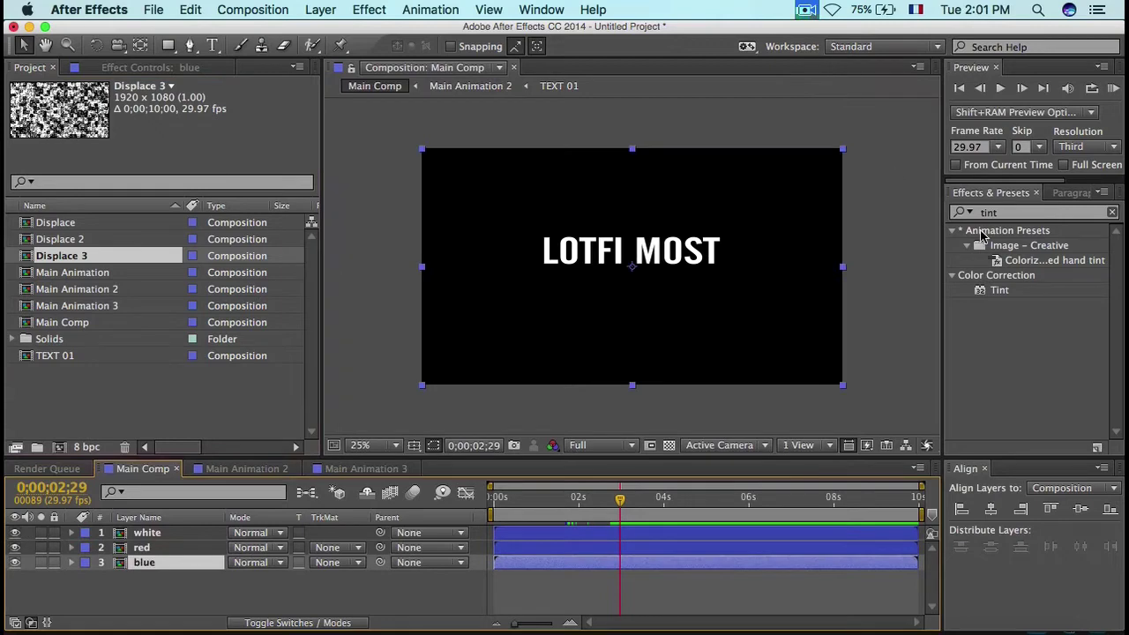
Step: Apply Tint to the red layer with Map Black To and Map White To both set to FF0000 red
click(997, 212)
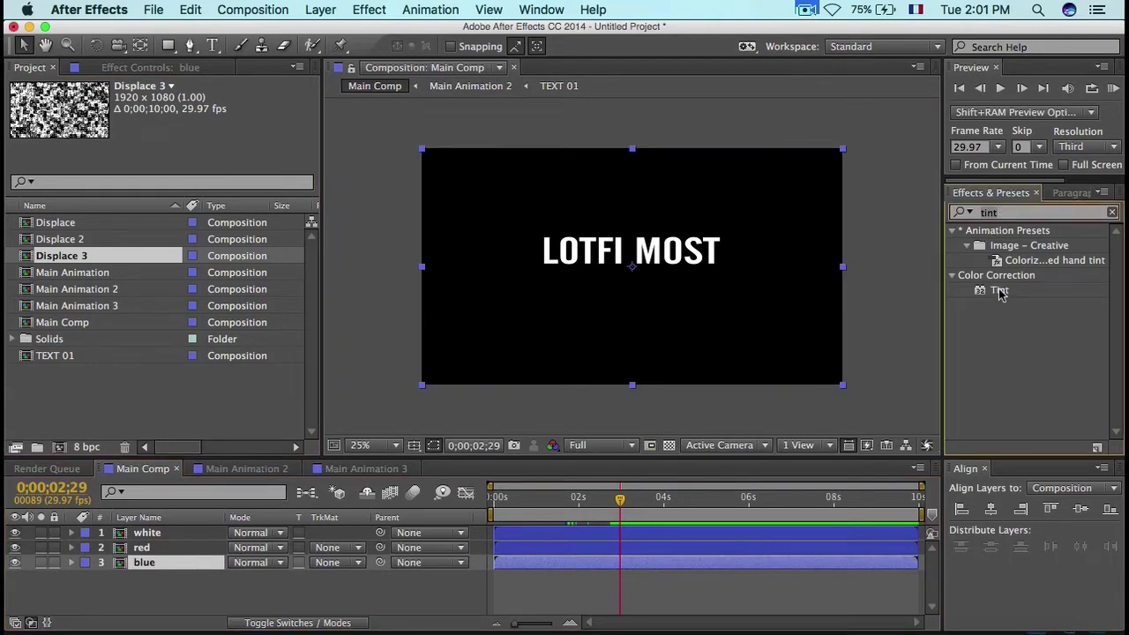
drag(1018, 292, 185, 549)
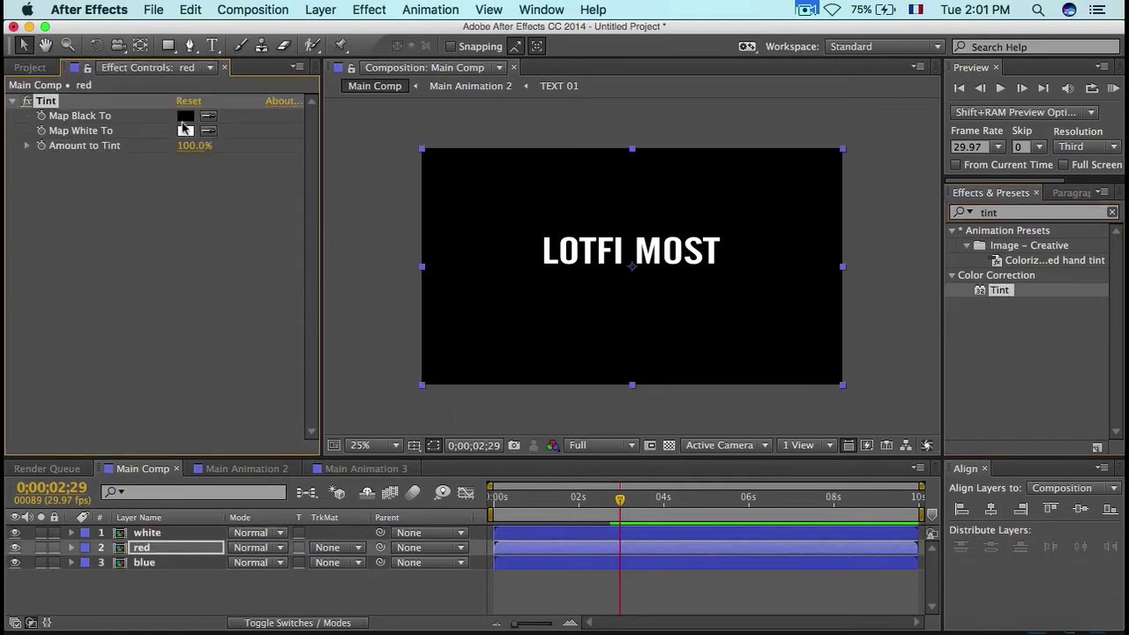
click(183, 118)
click(519, 384)
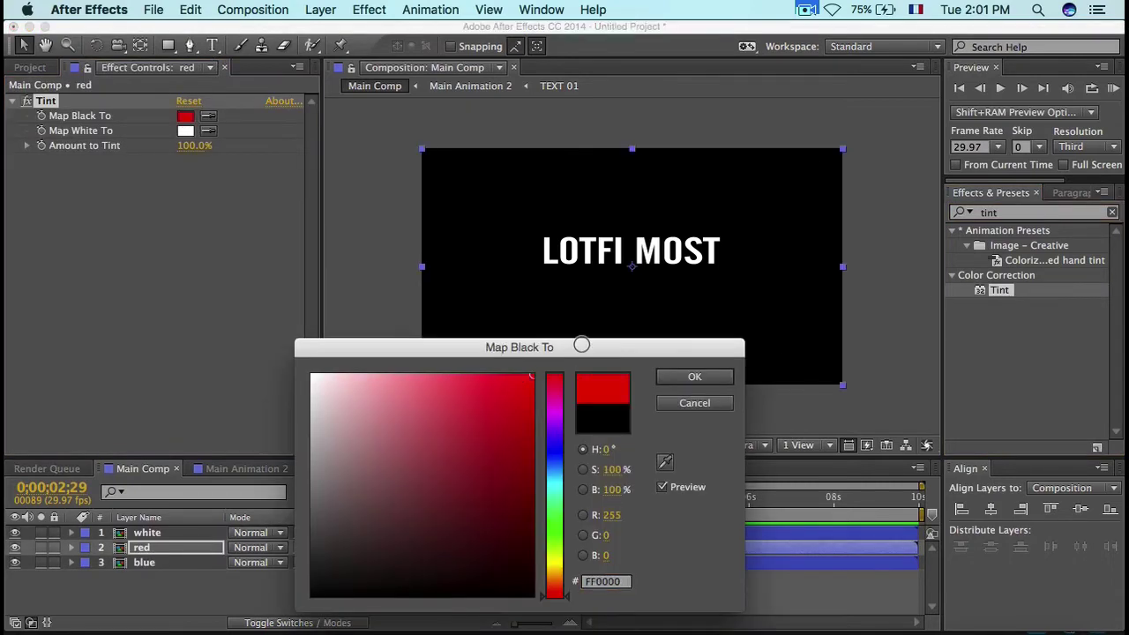
click(694, 376)
click(575, 498)
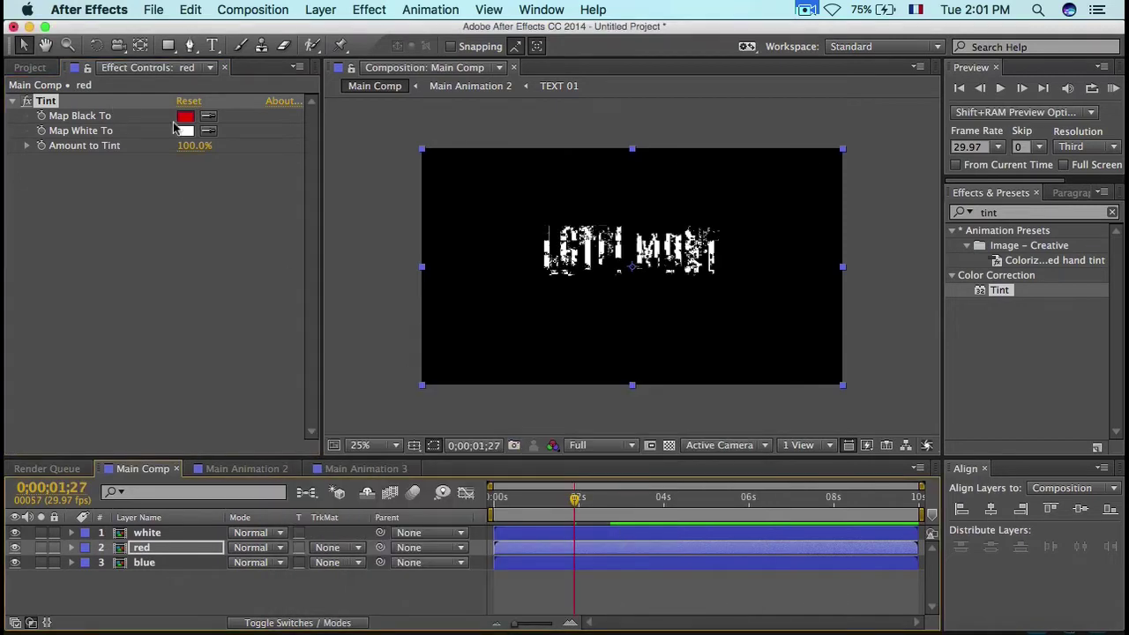
click(209, 132)
click(188, 115)
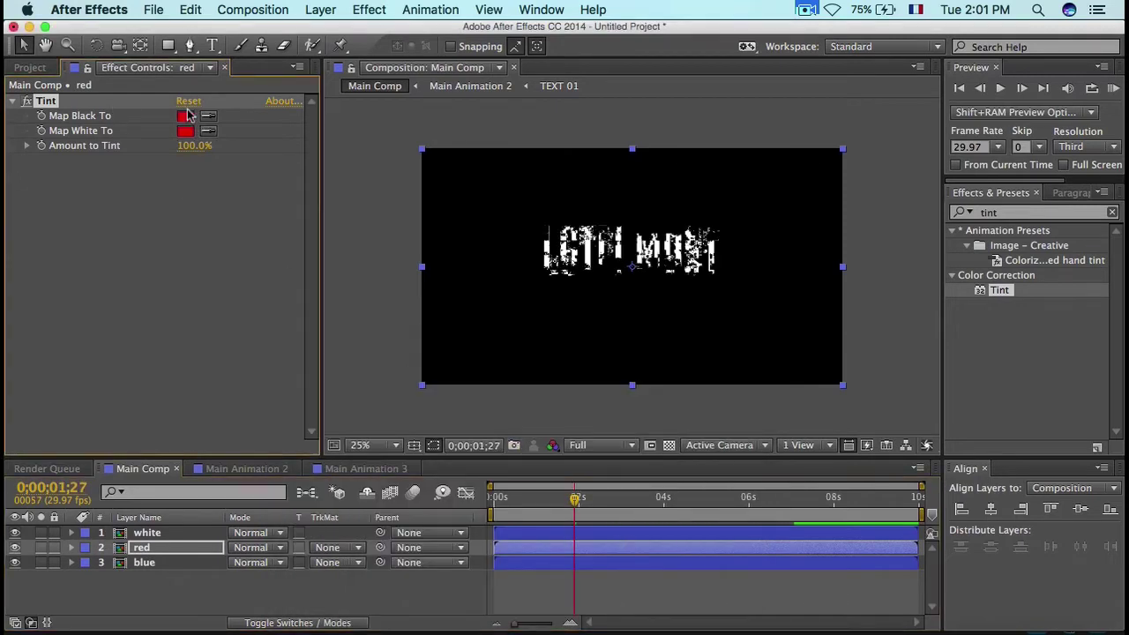
Step: Apply Tint to the blue layer with both map colours set to bright cyan, then preview the glitch
click(176, 563)
drag(1001, 295, 245, 277)
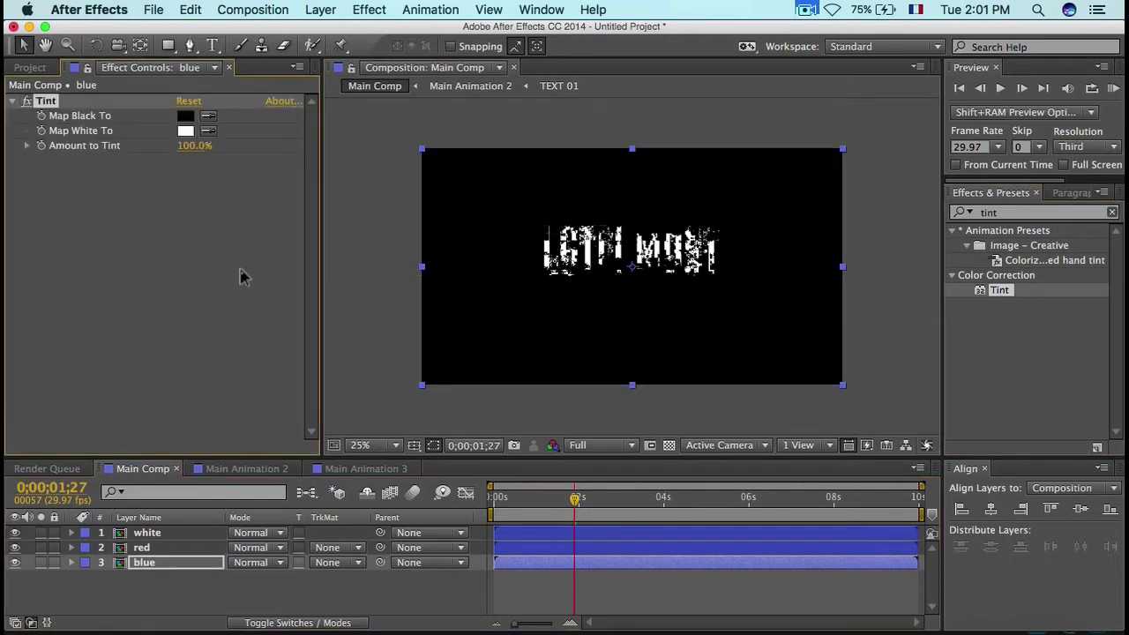
click(185, 118)
click(555, 489)
drag(556, 490, 556, 483)
click(532, 377)
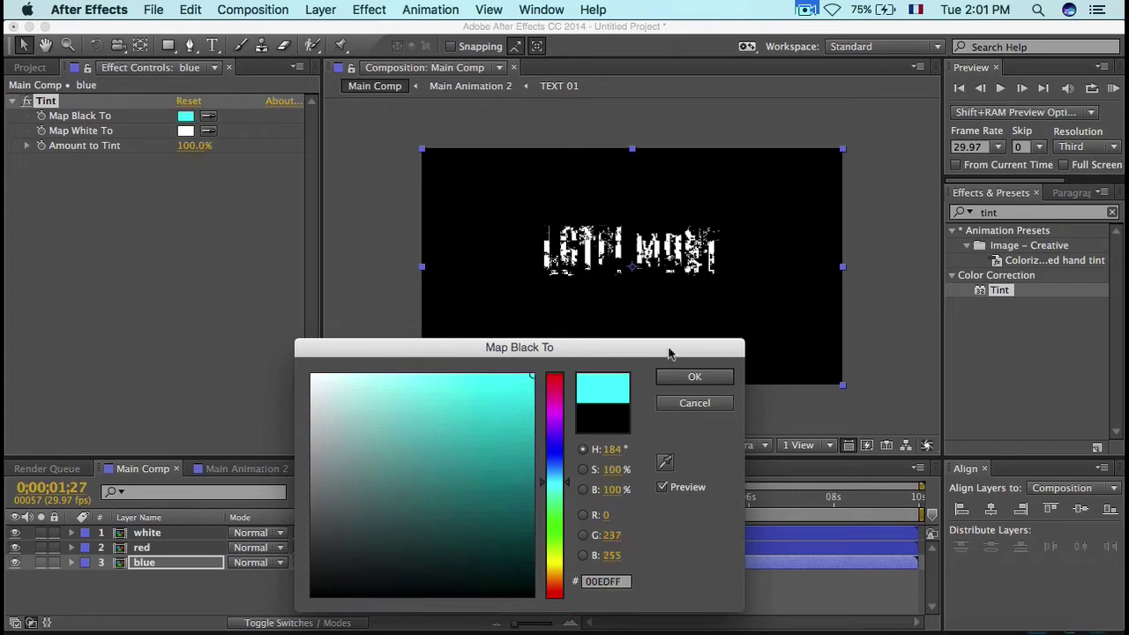
click(694, 376)
click(208, 131)
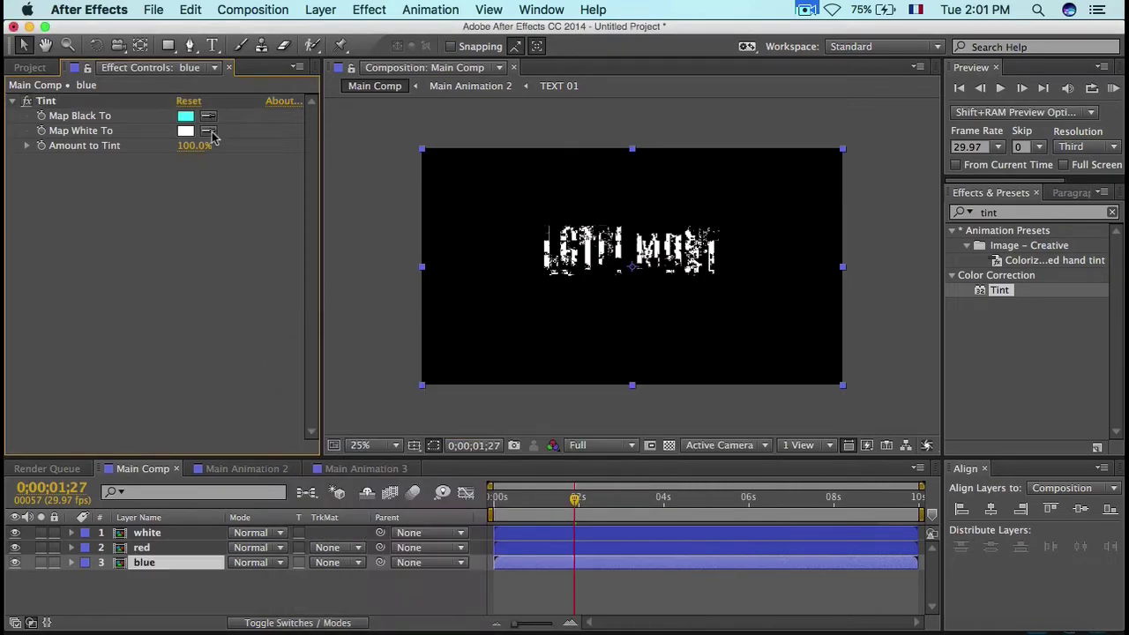
click(185, 117)
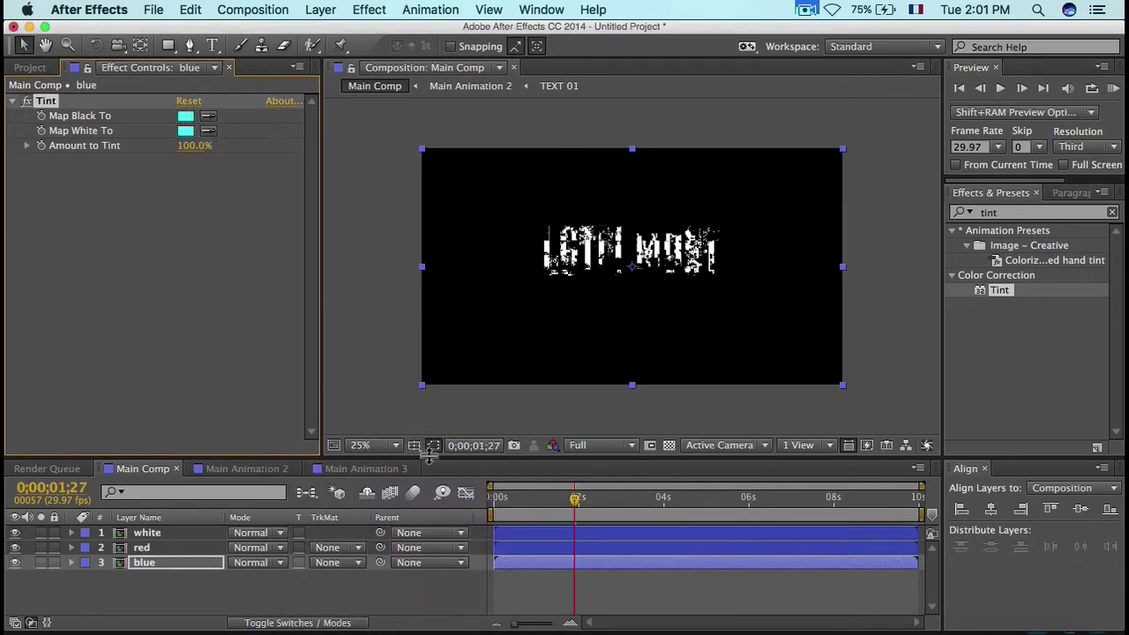
click(172, 547)
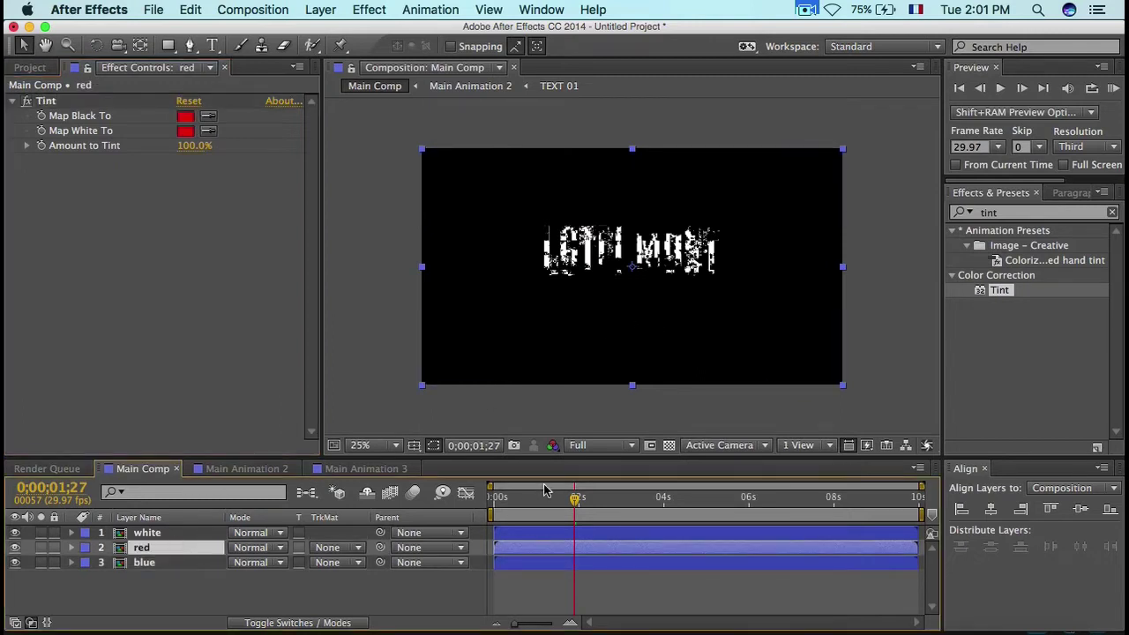
mouse_move(535, 499)
mouse_down()
mouse_move(516, 499)
mouse_move(613, 492)
mouse_move(546, 492)
mouse_up()
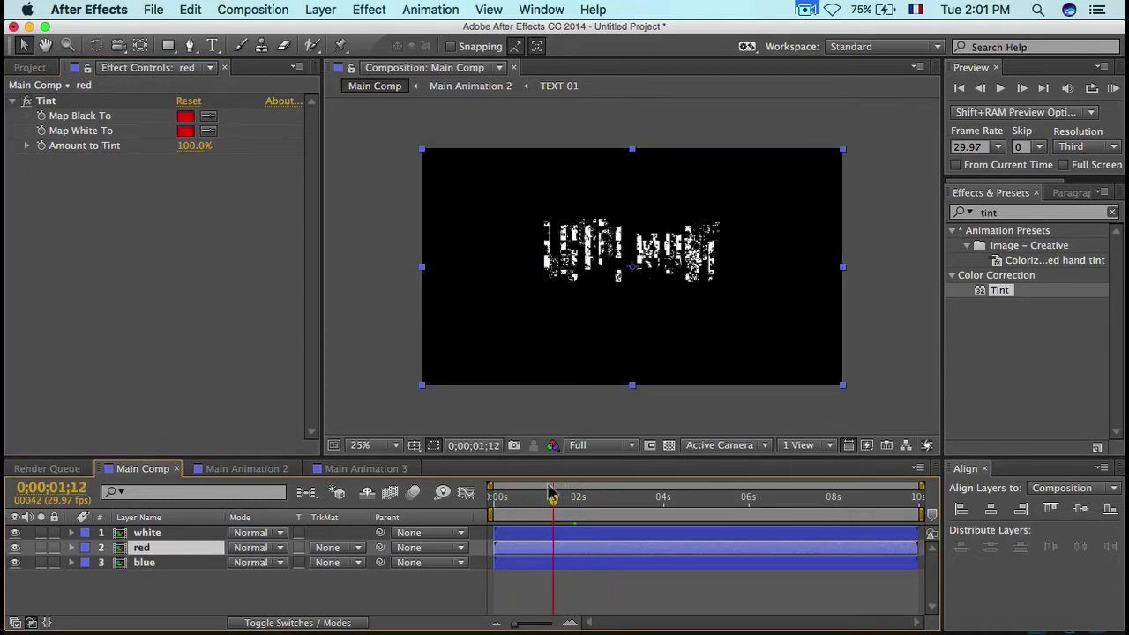
Step: In the Displace 2 precomp, set the Fractal Noise Complexity to 4 and change its Evolution
double_click(196, 547)
double_click(181, 548)
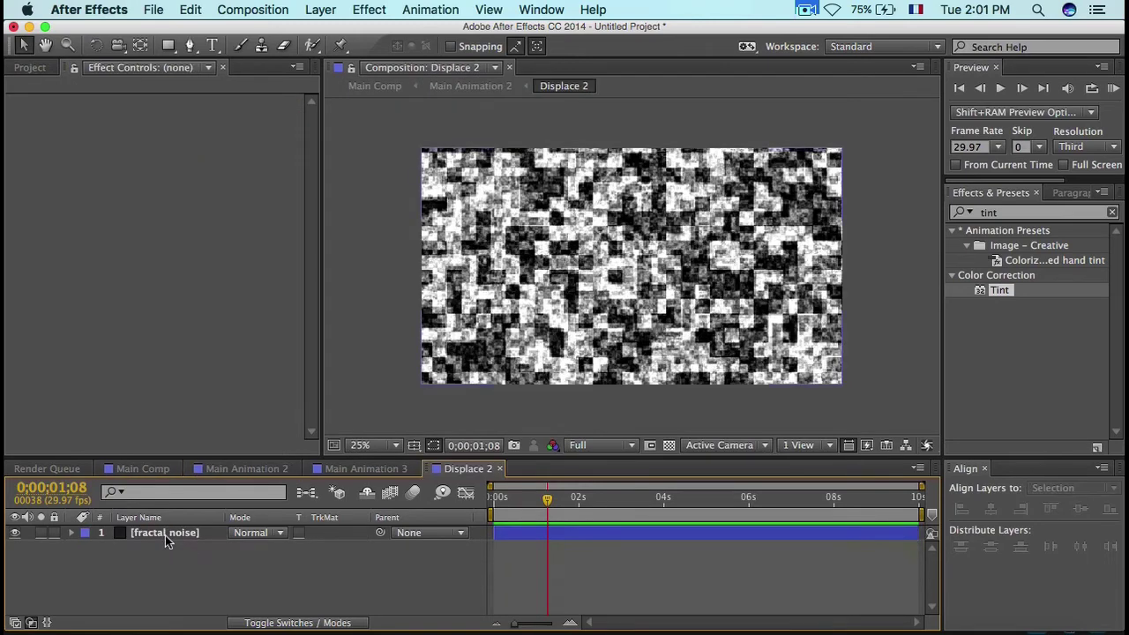
click(165, 534)
click(188, 219)
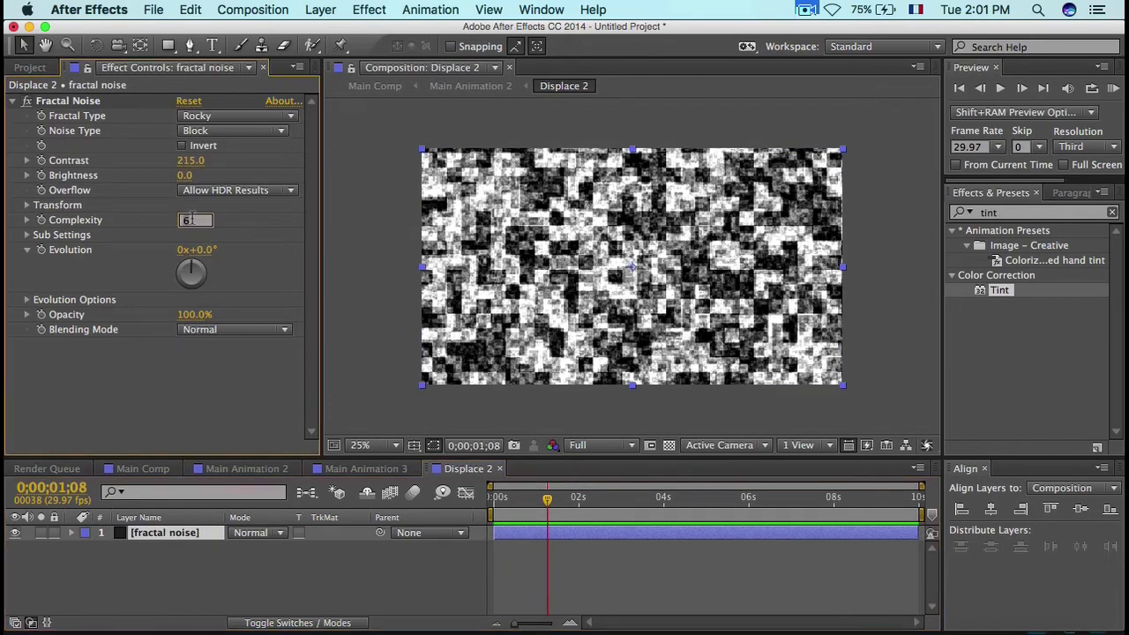
text(4)
key(Return)
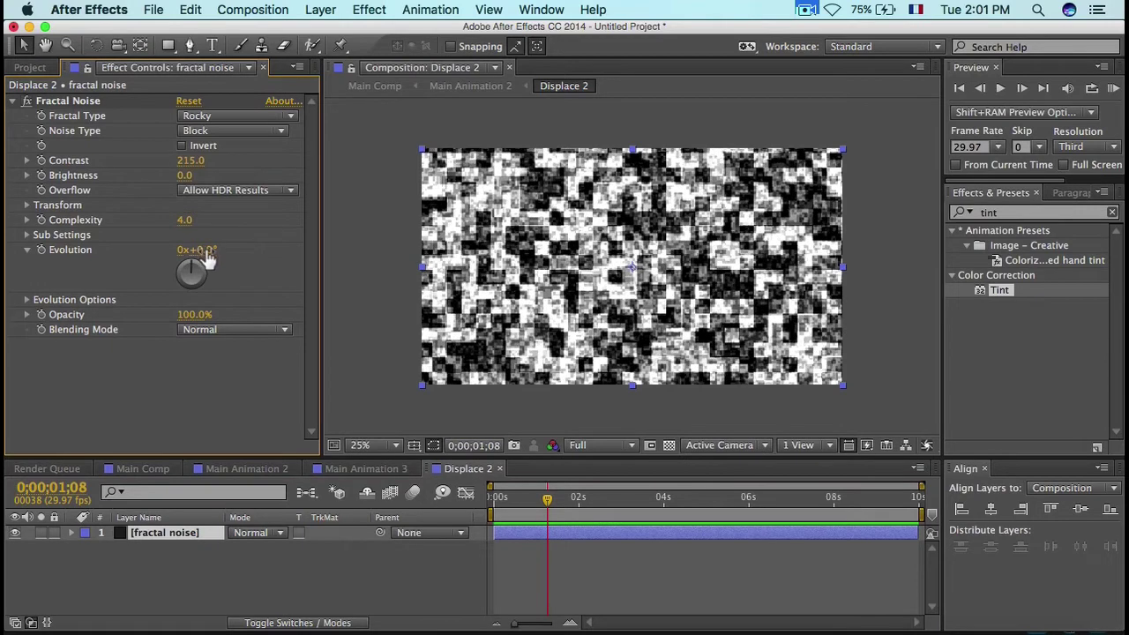
drag(196, 251, 239, 253)
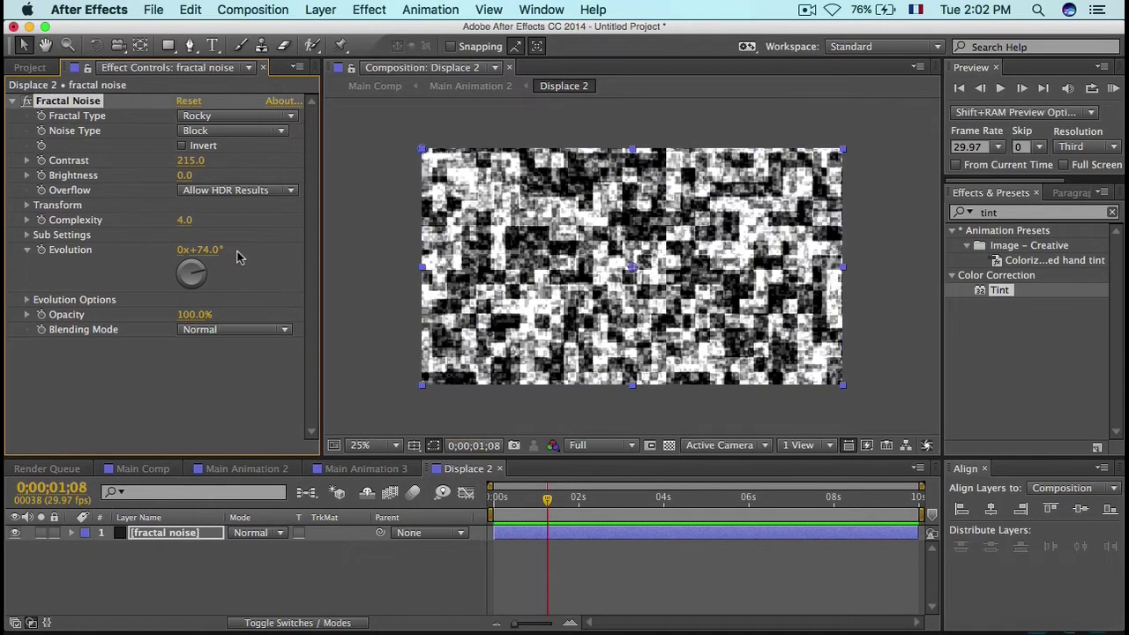
click(159, 468)
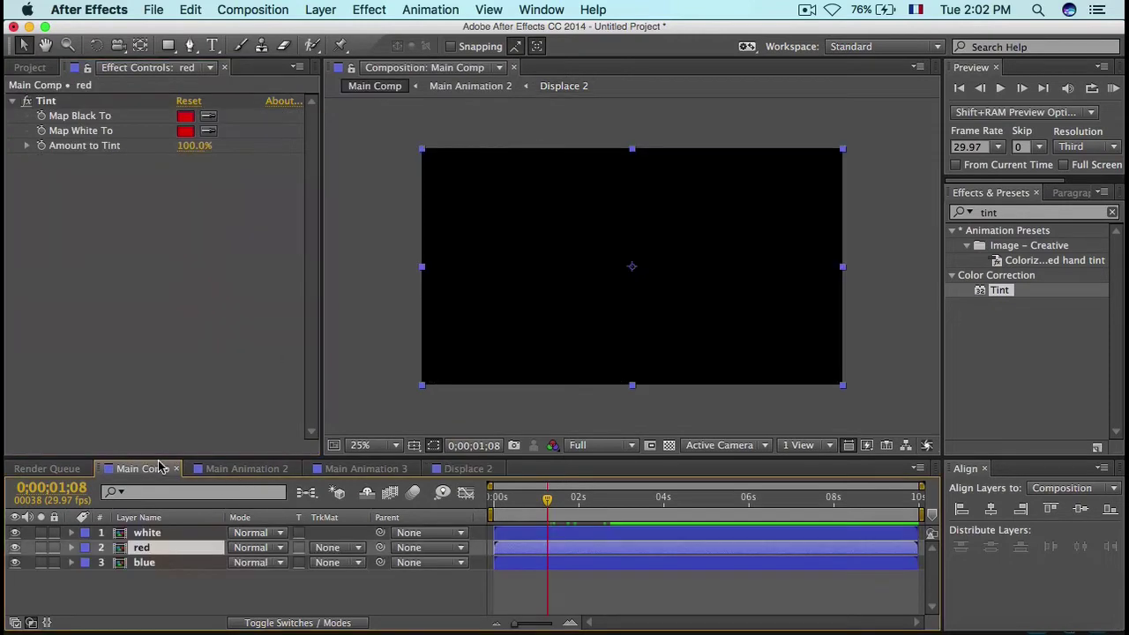
Step: In the Displace 3 precomp, set Complexity to 2 and Evolution to 187°, then check Main Comp
click(172, 565)
double_click(172, 564)
double_click(187, 547)
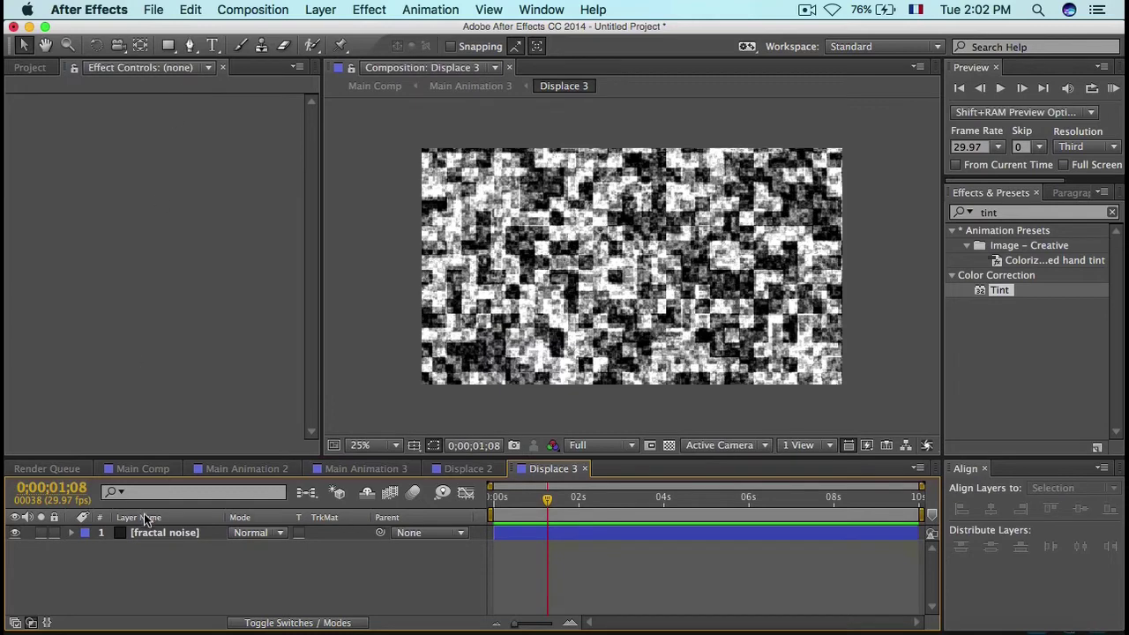
click(159, 533)
click(184, 220)
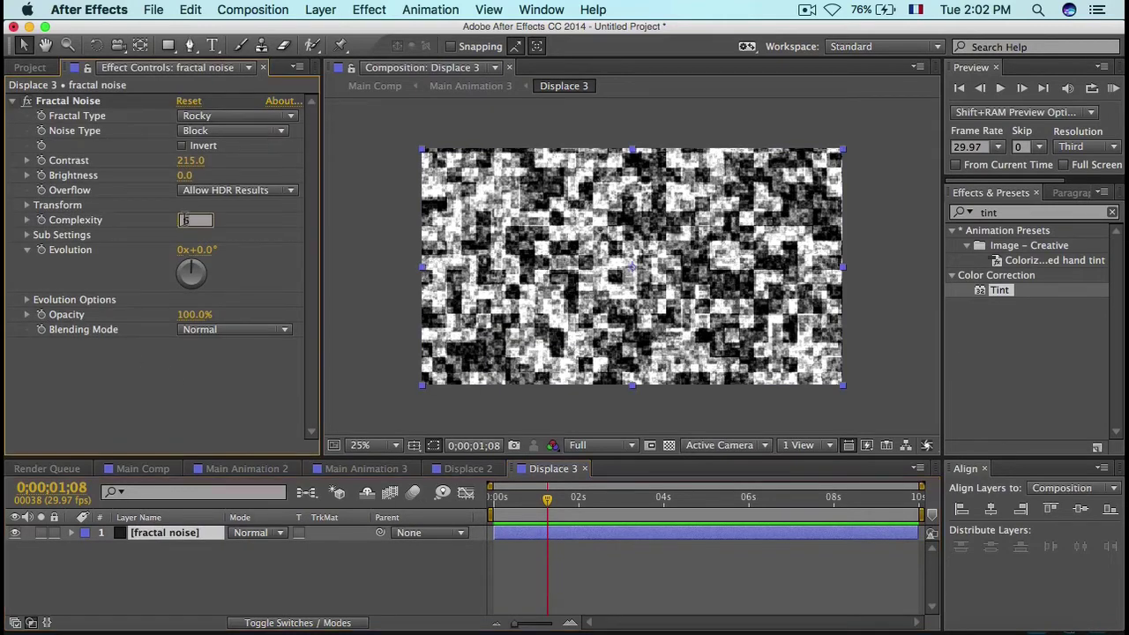
text(2)
key(Return)
drag(196, 249, 371, 244)
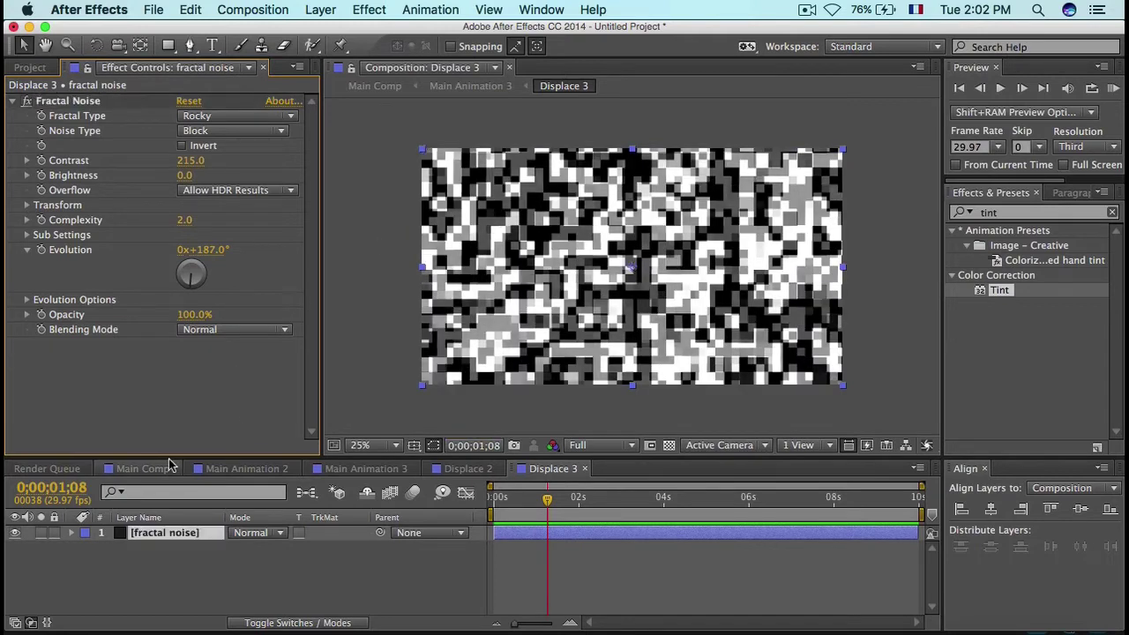
click(173, 467)
click(532, 500)
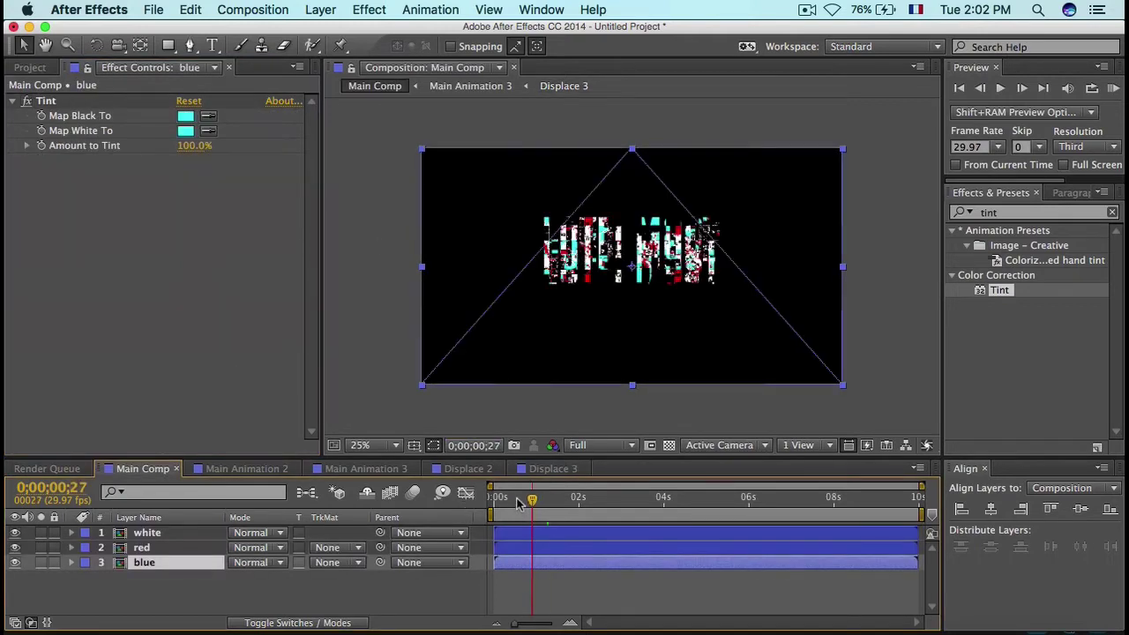
drag(529, 505, 629, 501)
scroll(623, 256, up, 4)
scroll(622, 256, down, 2)
click(579, 499)
mouse_move(558, 498)
mouse_down()
mouse_move(543, 502)
mouse_move(569, 502)
mouse_up()
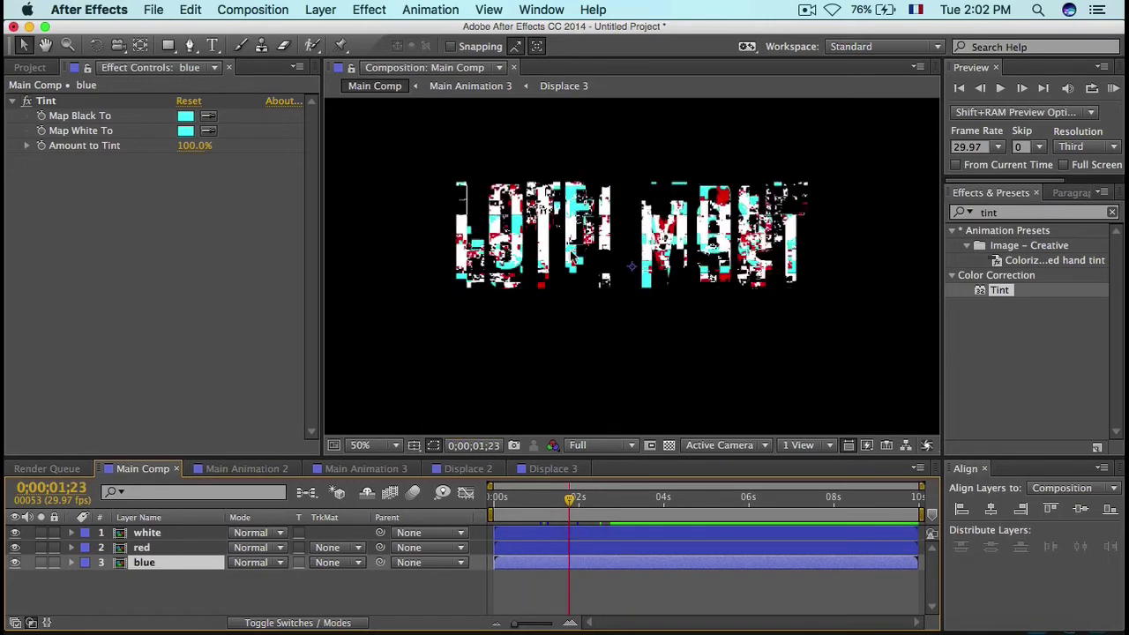
Step: Darken the blue layer's Tint Map White To colour to teal 017E87
click(185, 131)
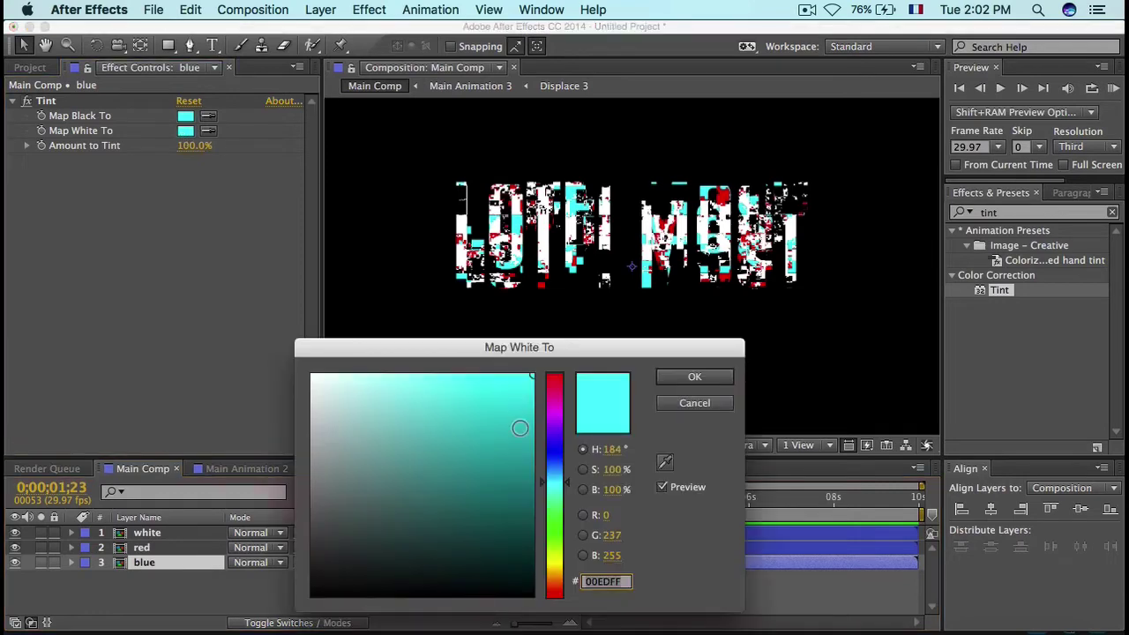
click(523, 389)
mouse_move(523, 406)
mouse_down()
mouse_move(532, 494)
mouse_move(530, 479)
mouse_up()
click(696, 378)
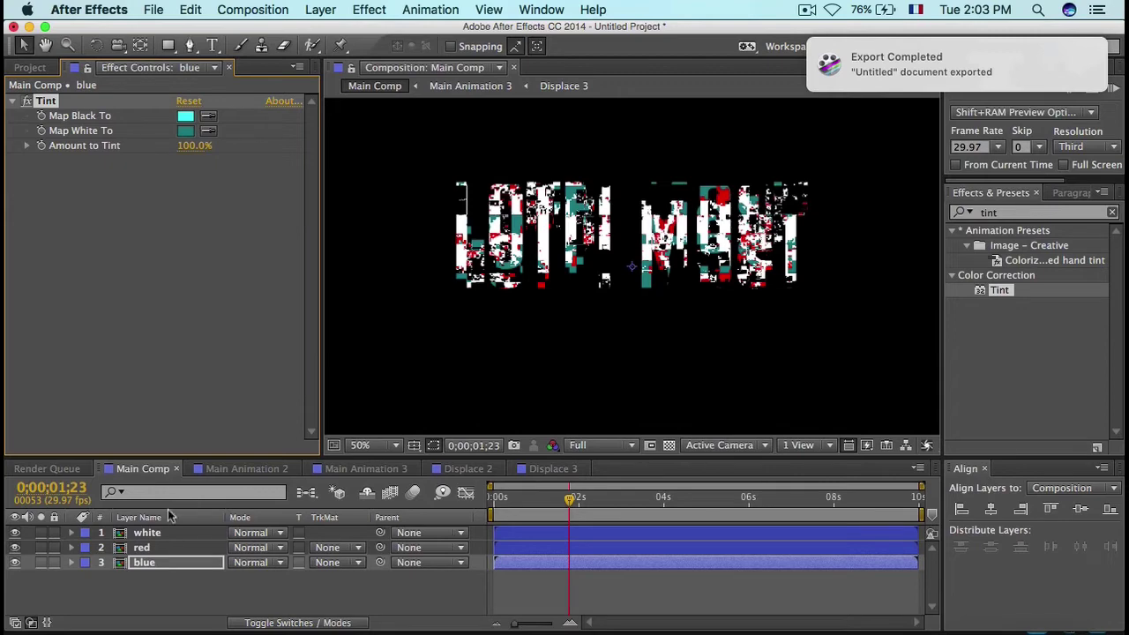
Step: Darken the red layer's Tint Map White To colour to deep red 920303
click(170, 542)
click(185, 131)
drag(526, 398, 530, 466)
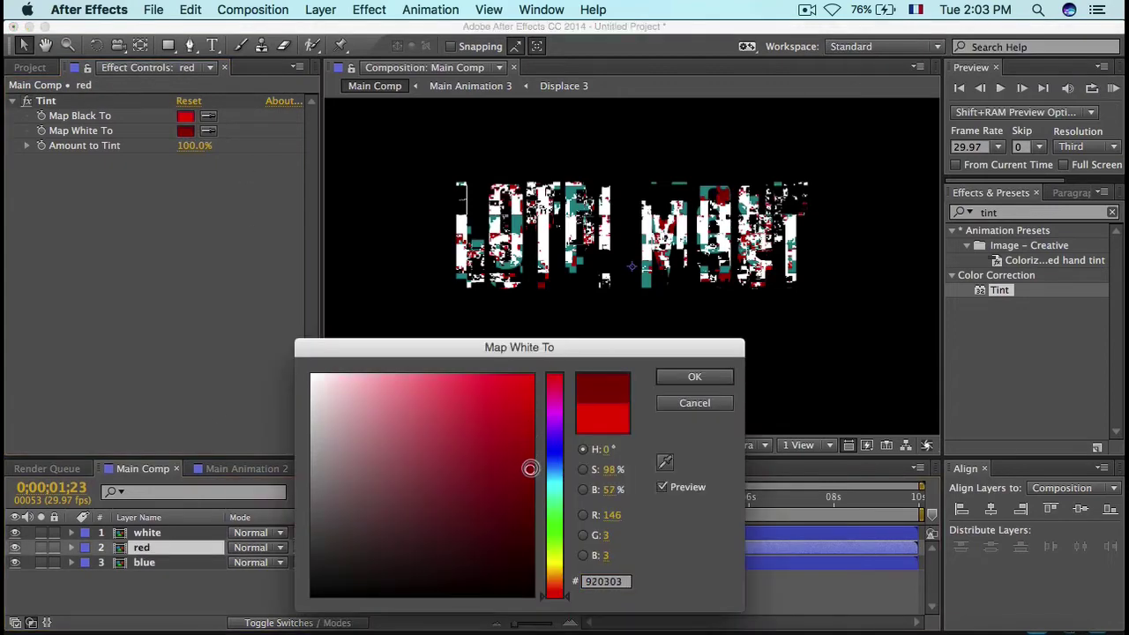
click(706, 383)
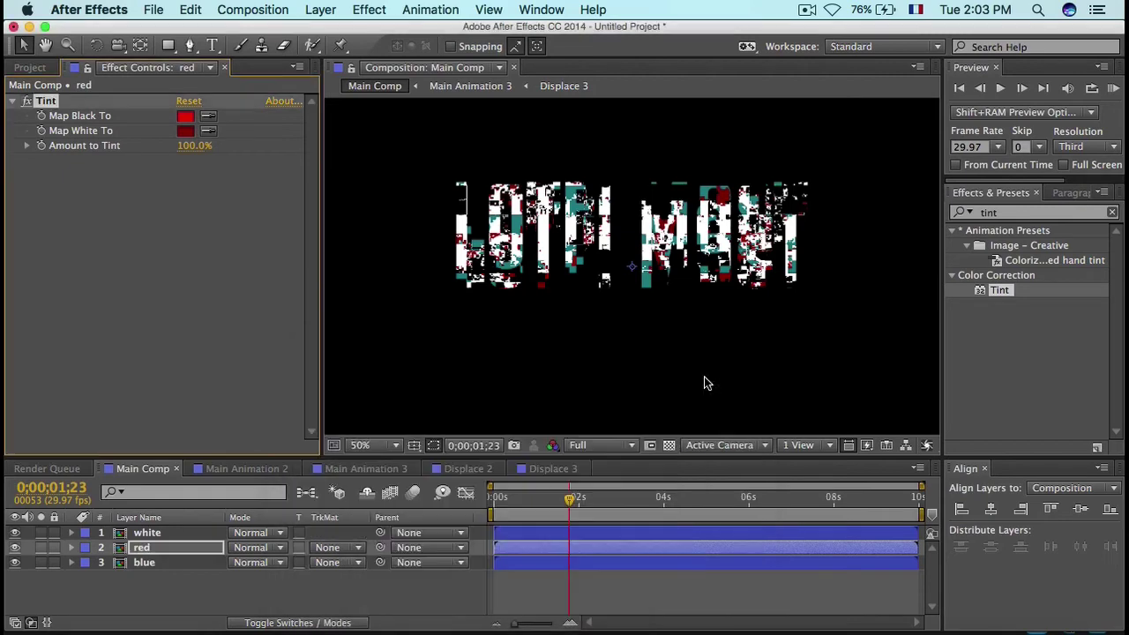
click(583, 501)
key(comma)
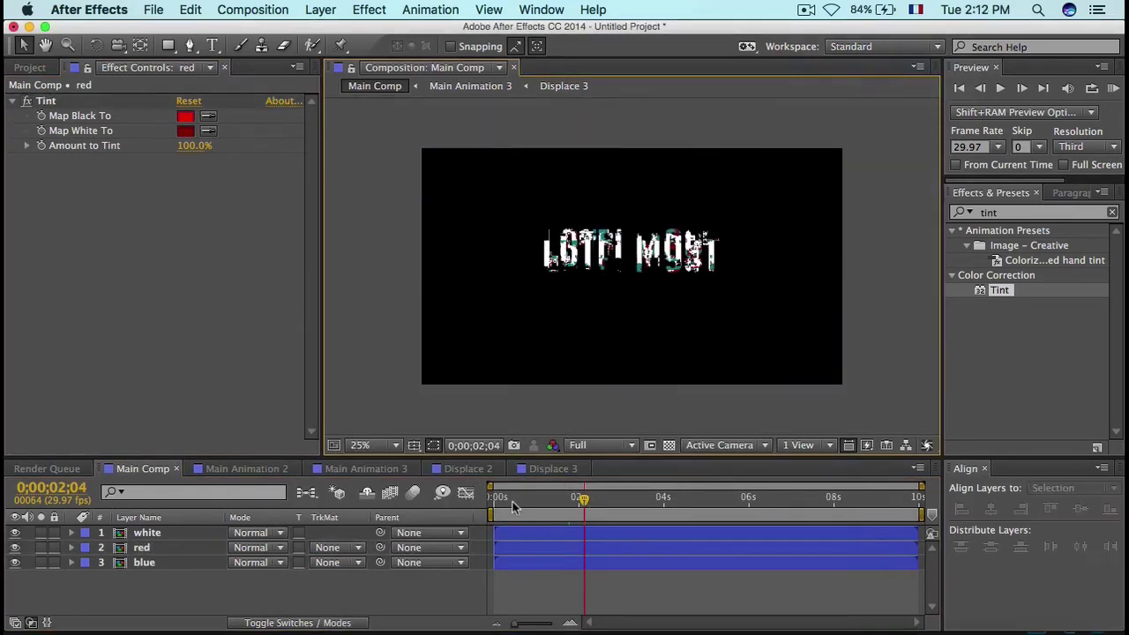
Step: Scrub through the first frames of the glitch, stopping at frame 14
click(514, 501)
click(493, 500)
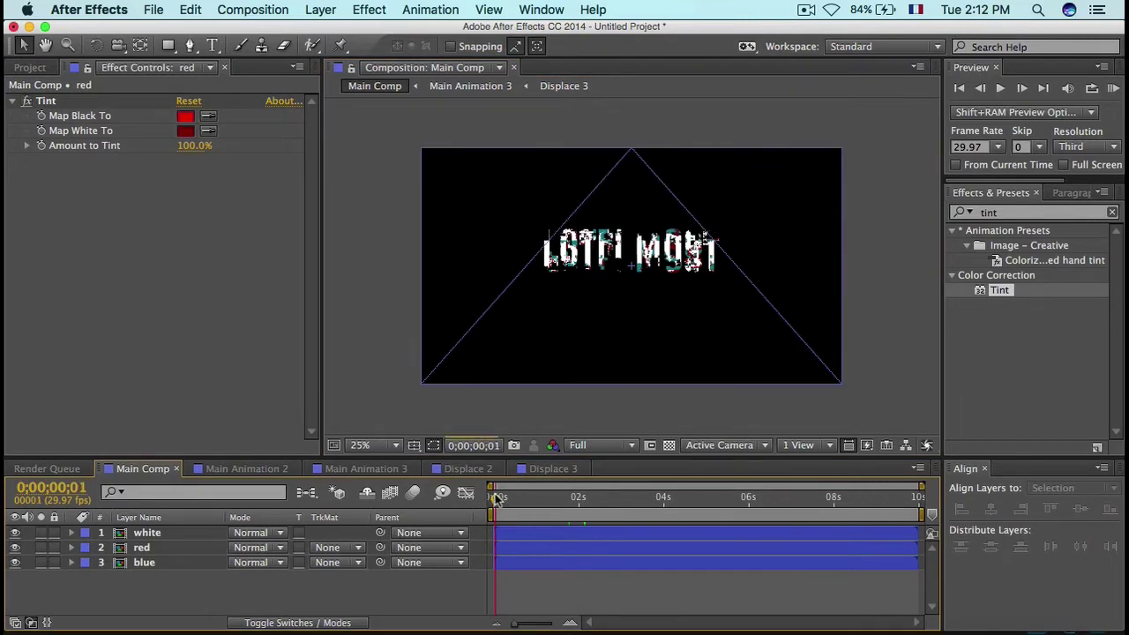
drag(521, 501, 491, 500)
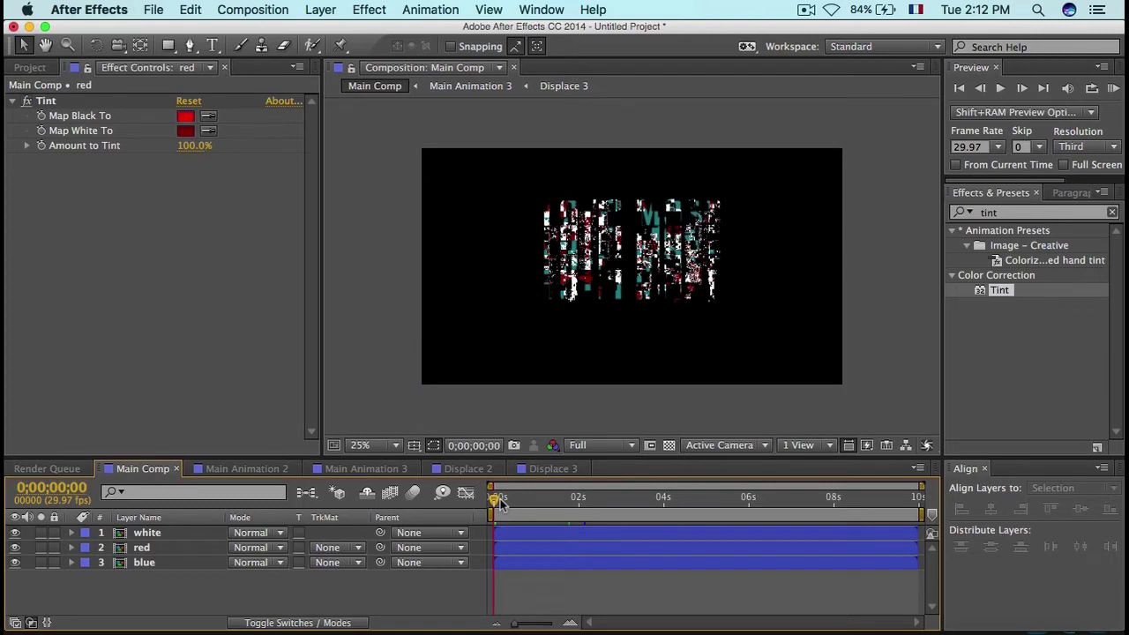
click(500, 499)
click(512, 501)
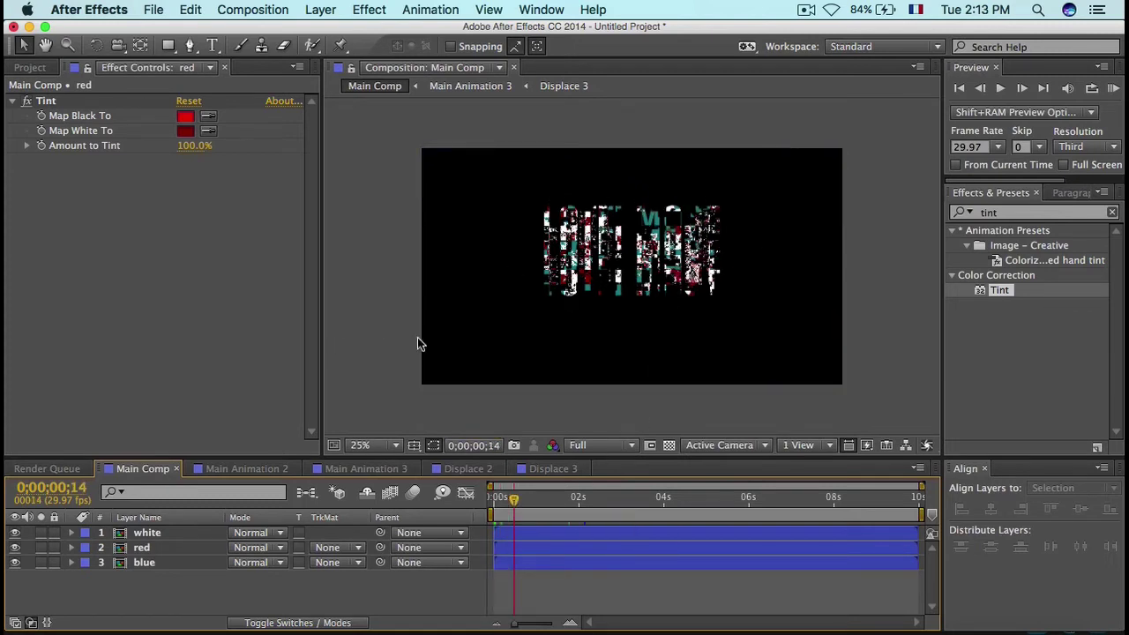
Step: Set the viewer magnification to Fit, enlarge the viewer, and select the white layer
click(396, 445)
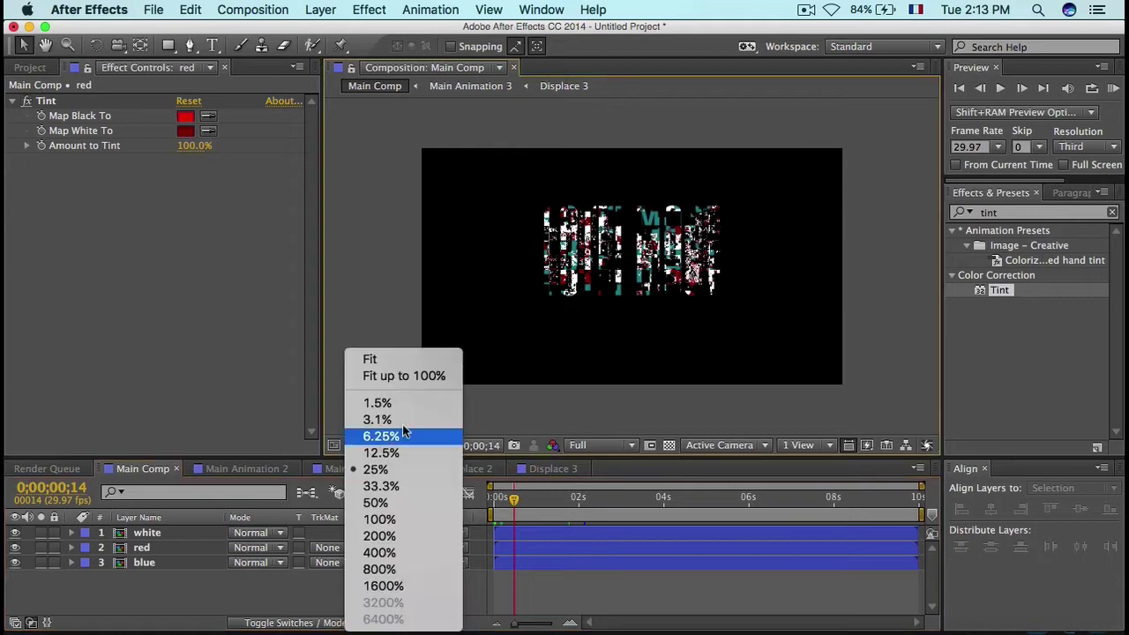
click(423, 376)
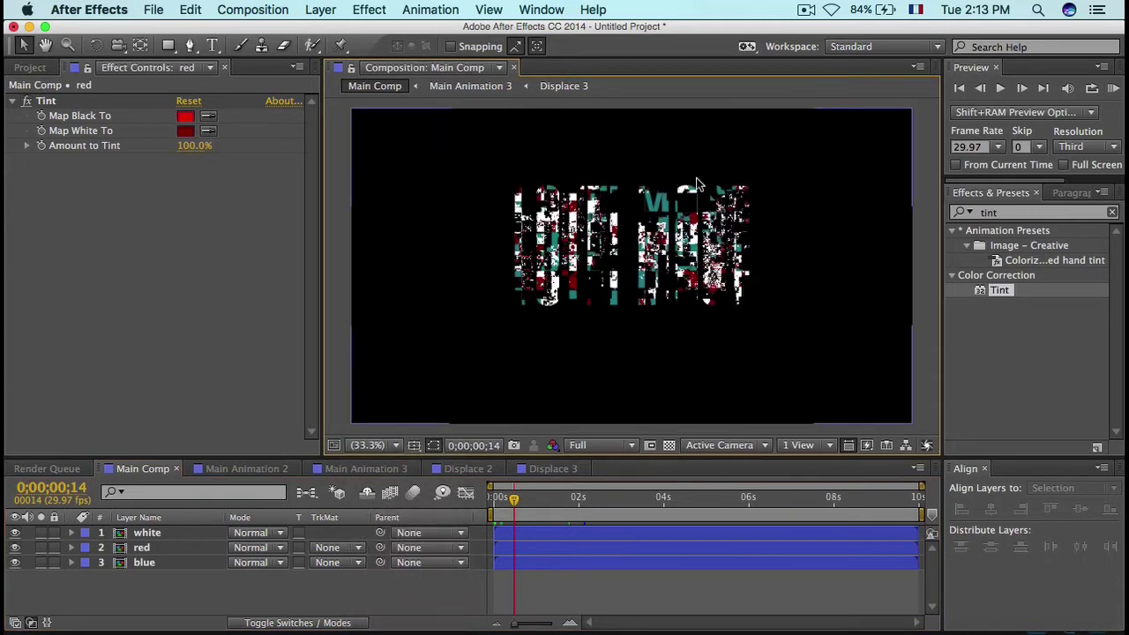
drag(519, 461, 441, 469)
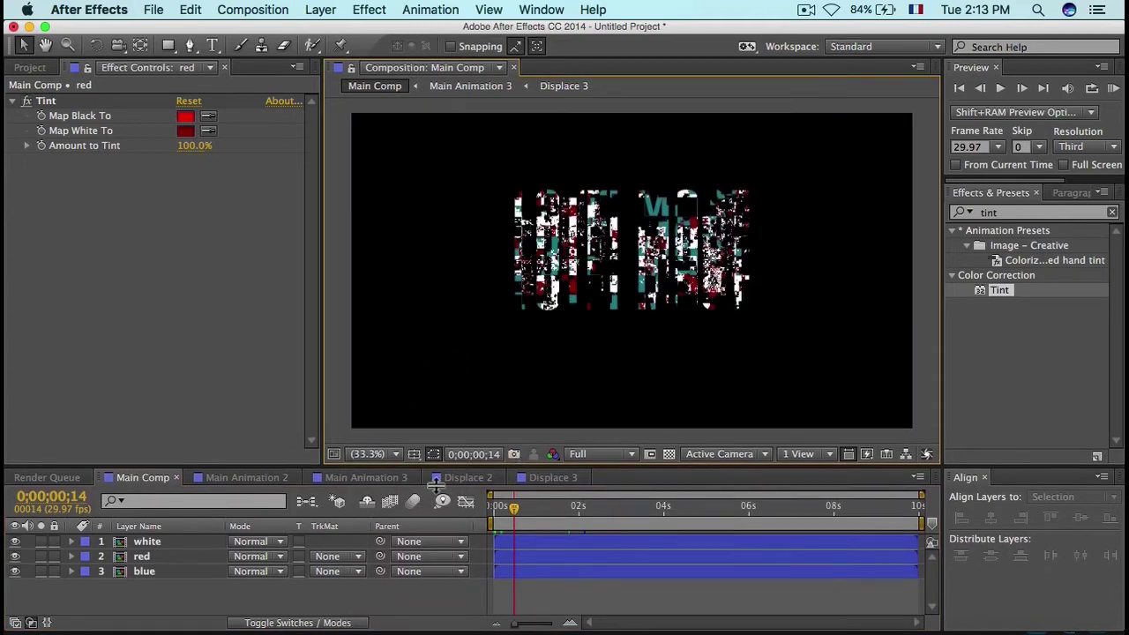
click(159, 543)
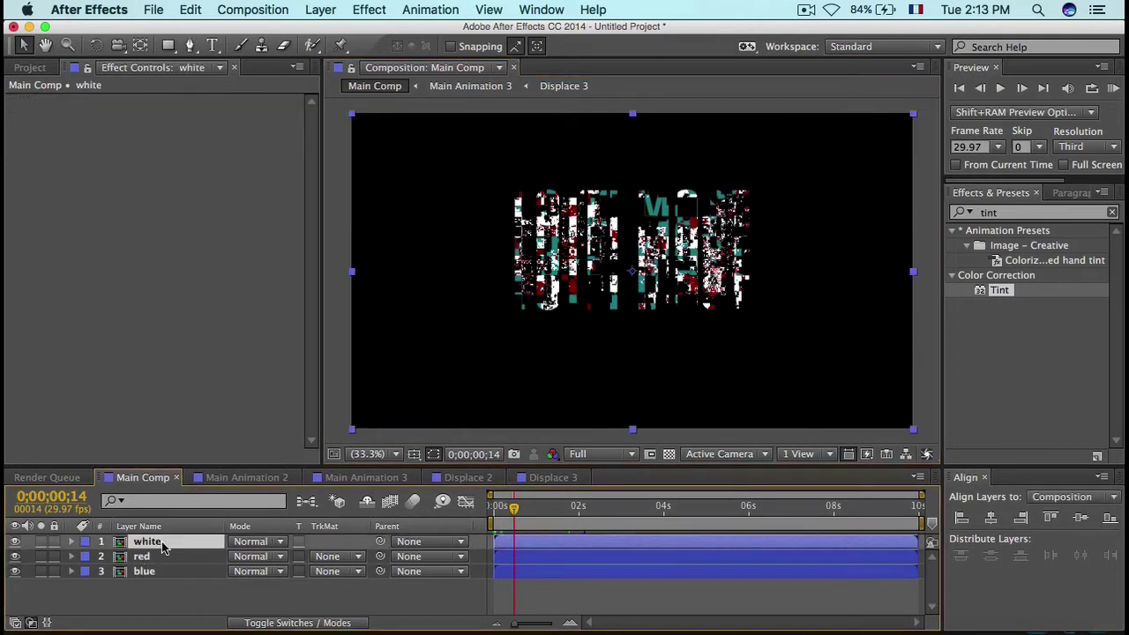
Step: Solo the white layer and draw a thin horizontal rectangle mask across the title
click(167, 44)
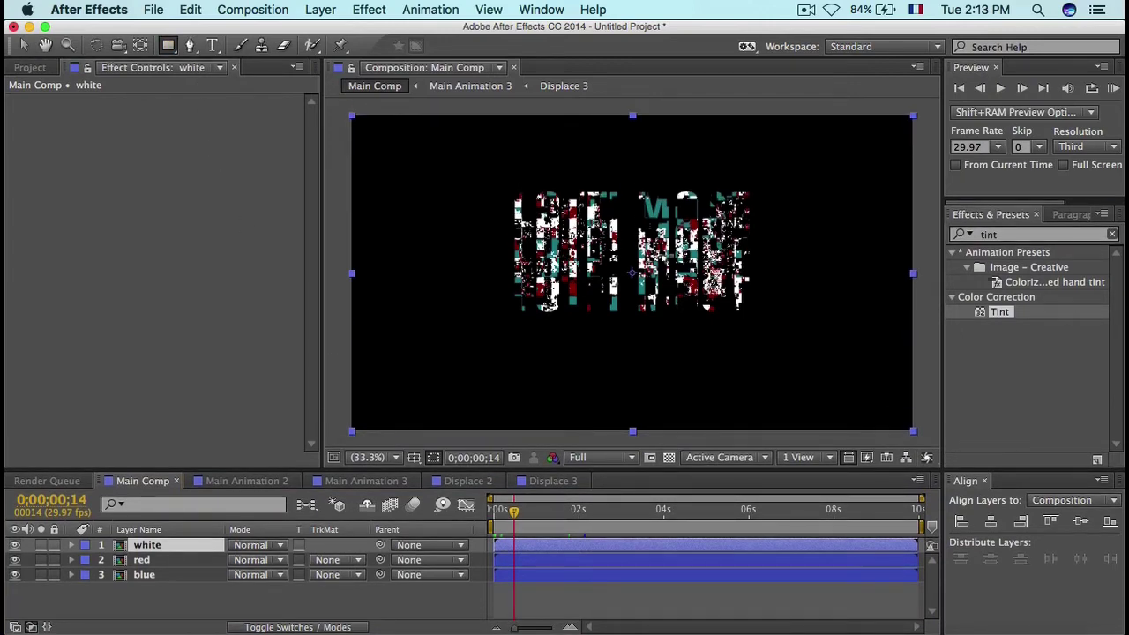
click(41, 545)
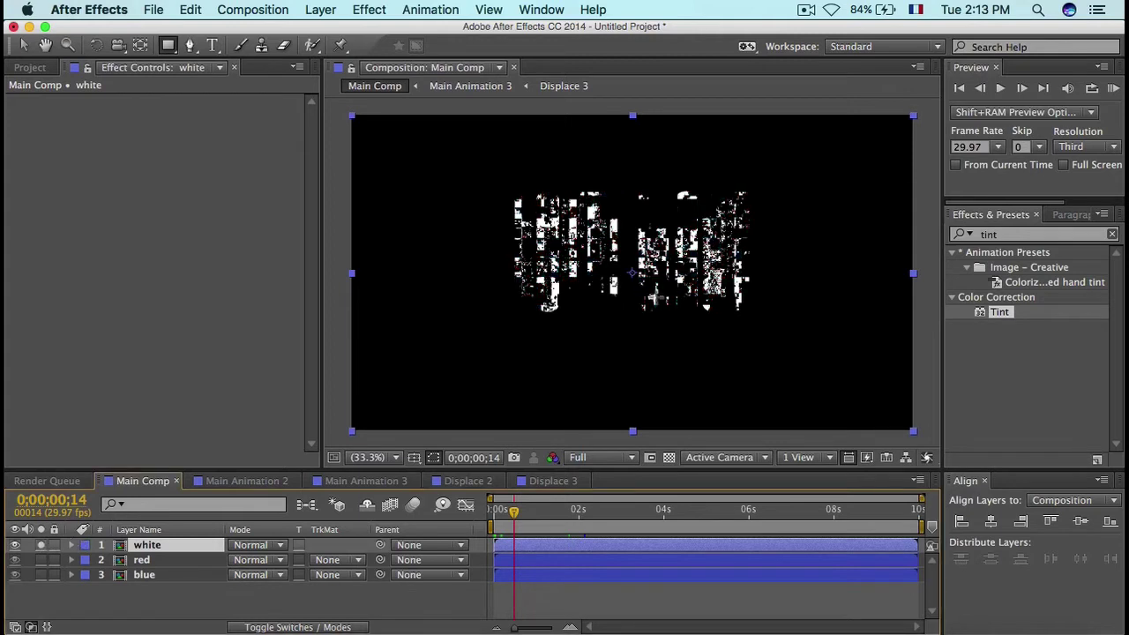
drag(631, 273, 784, 272)
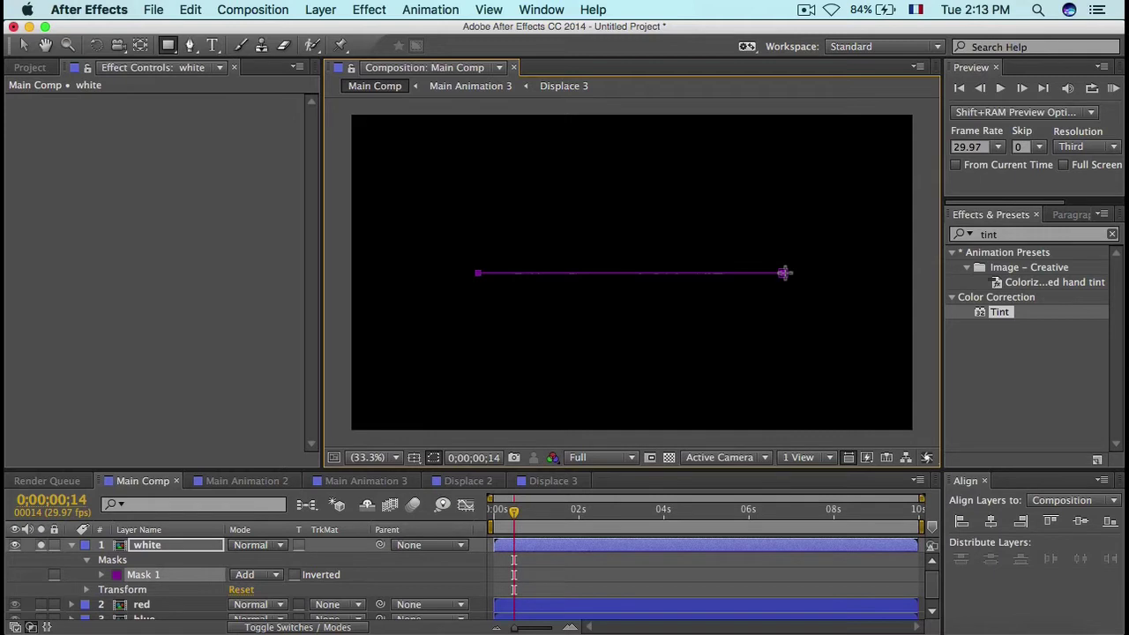
drag(785, 273, 784, 273)
key(v)
drag(499, 515, 490, 514)
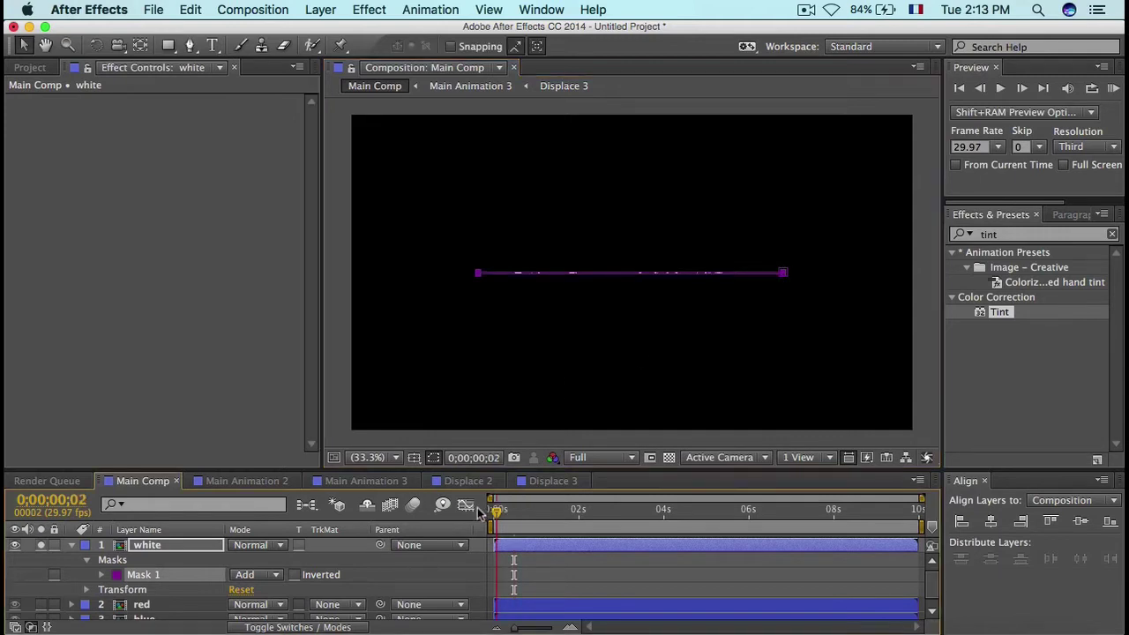
Step: Keyframe Mask 1's path at 0s, then at 2s expand the mask to cover the whole title
click(104, 574)
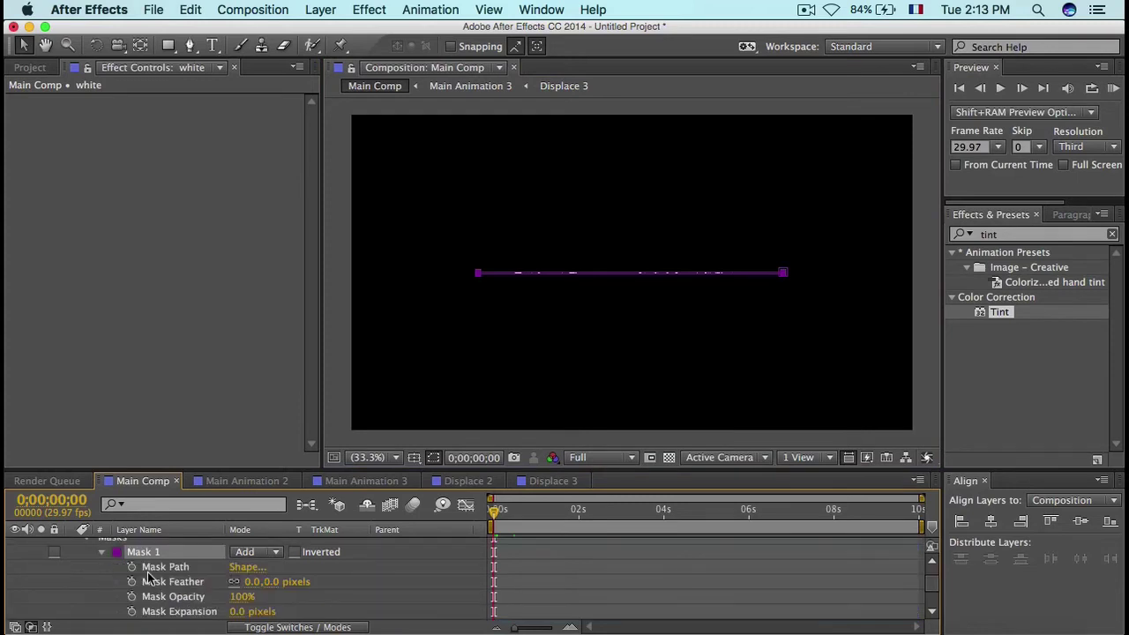
click(132, 566)
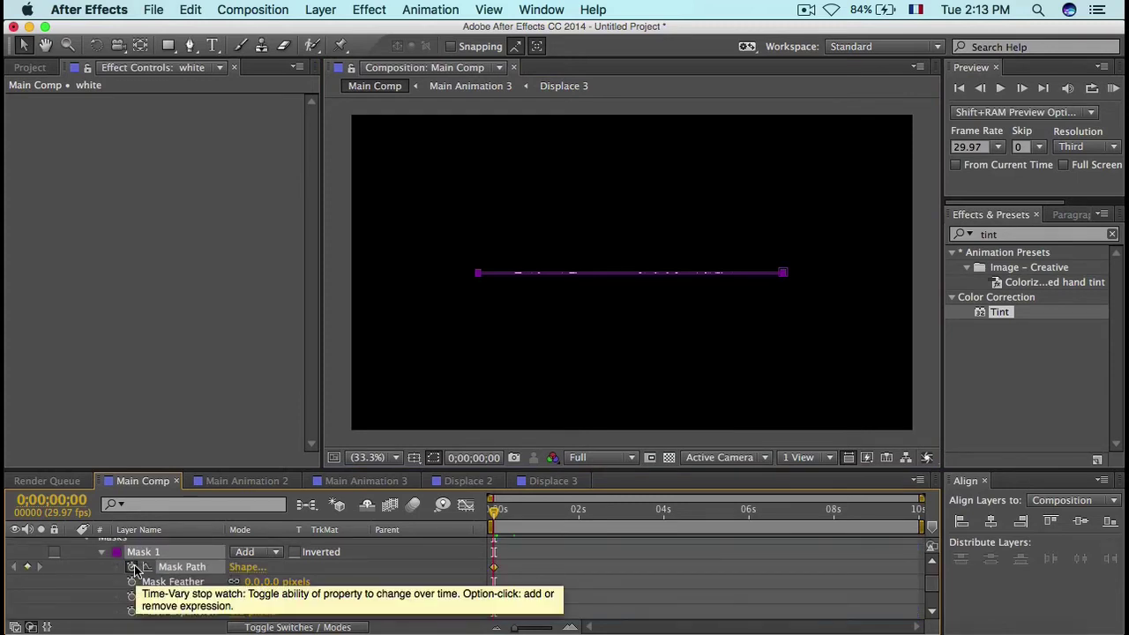
click(579, 516)
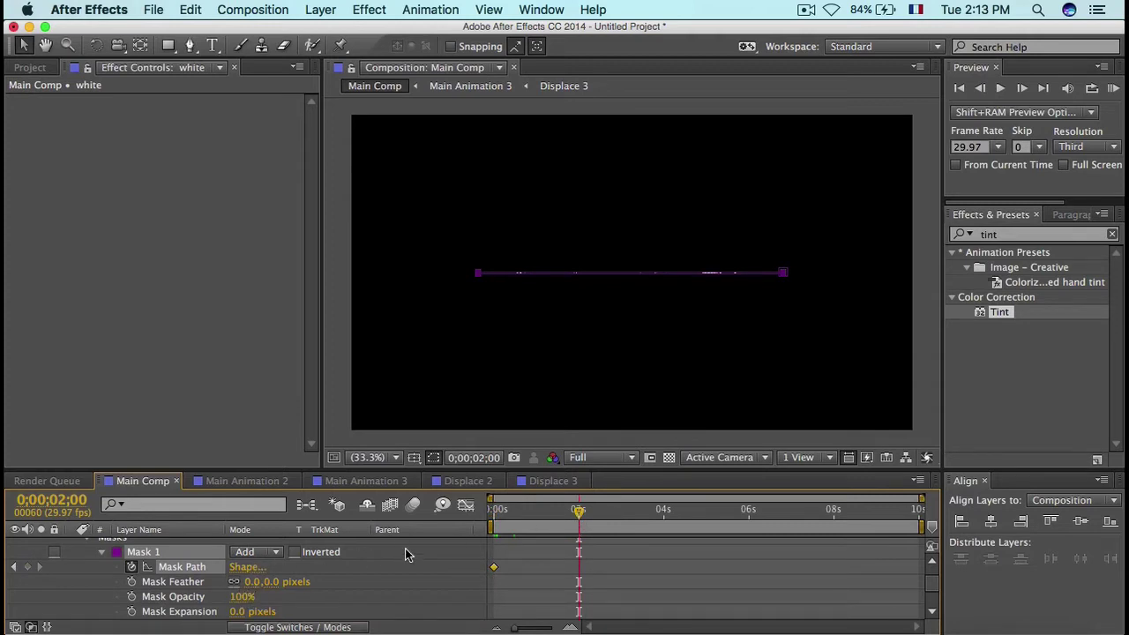
scroll(724, 270, up, 4)
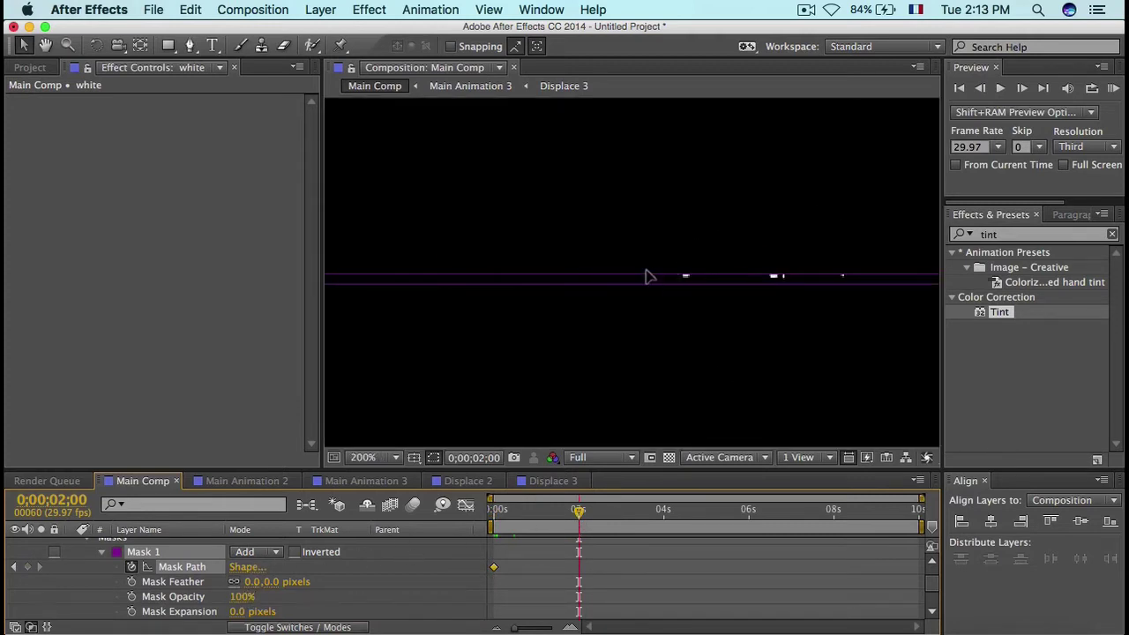
scroll(648, 277, down, 4)
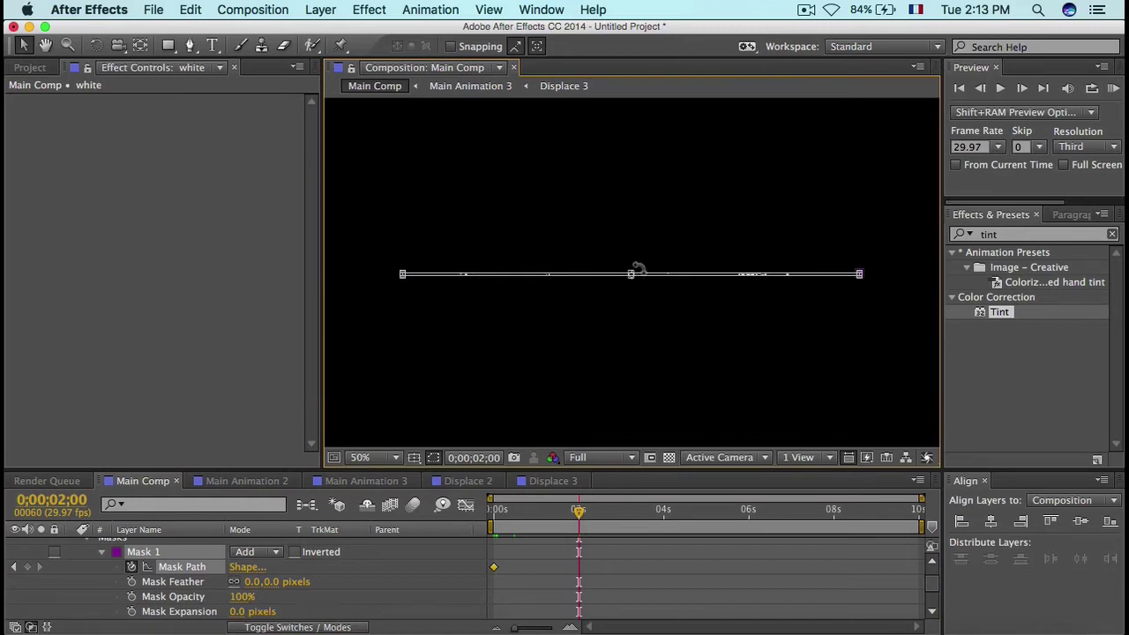
scroll(632, 270, up, 4)
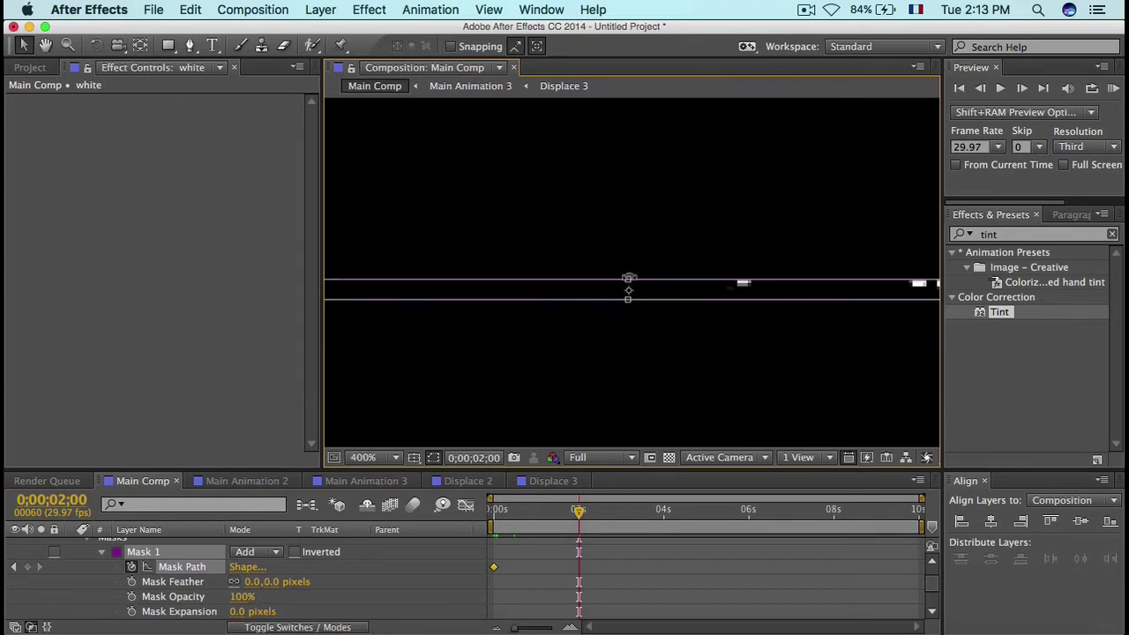
scroll(629, 281, down, 5)
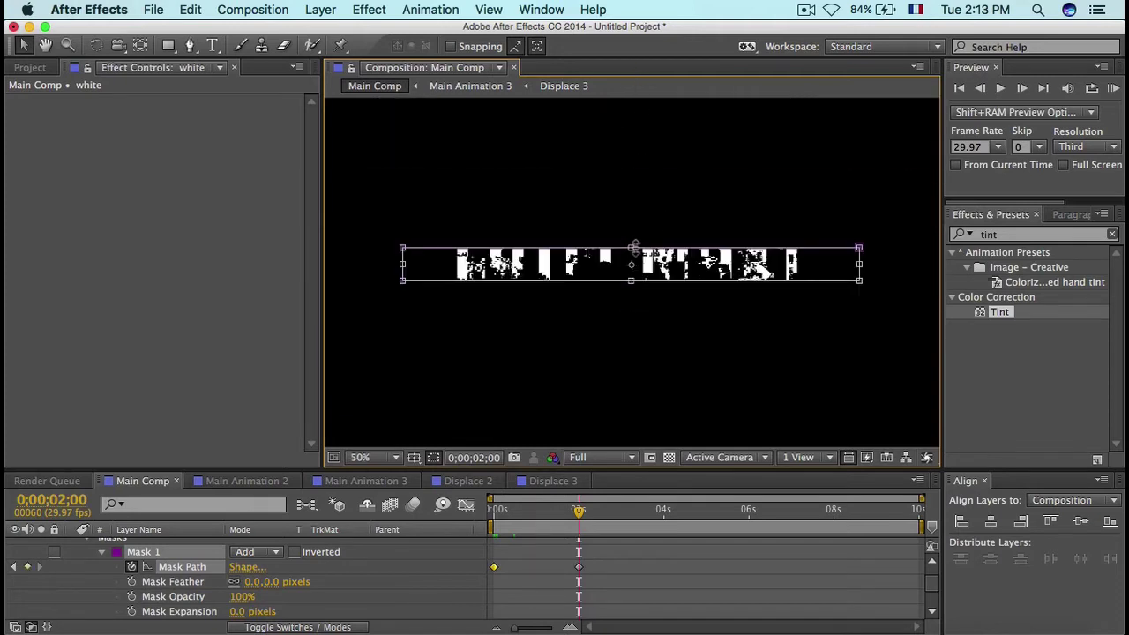
drag(633, 248, 611, 131)
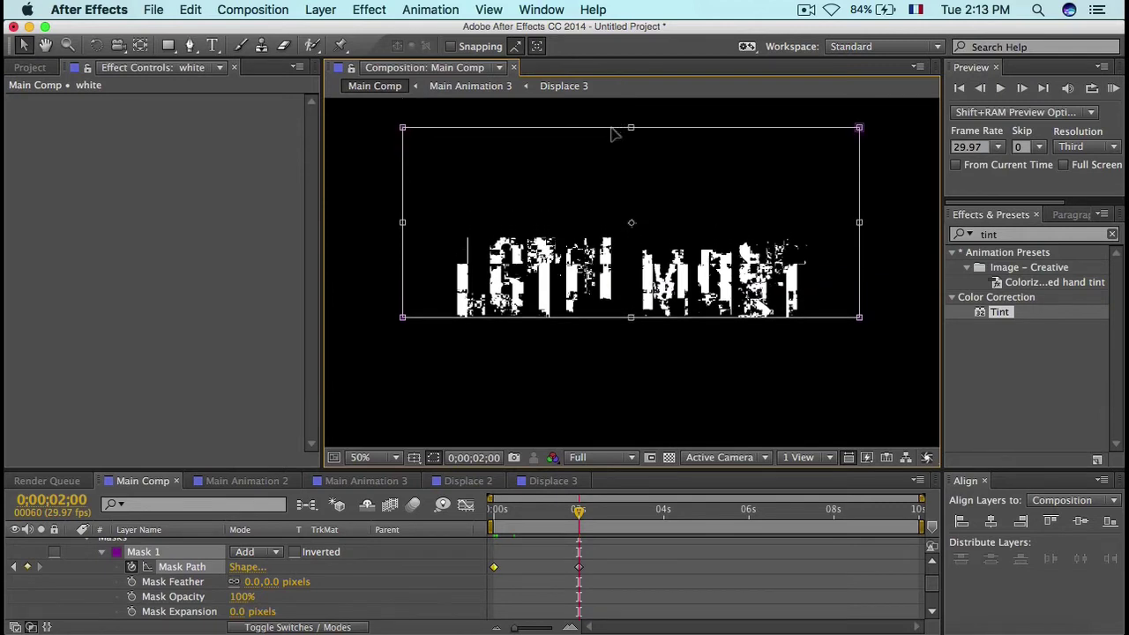
drag(667, 343, 621, 401)
click(24, 45)
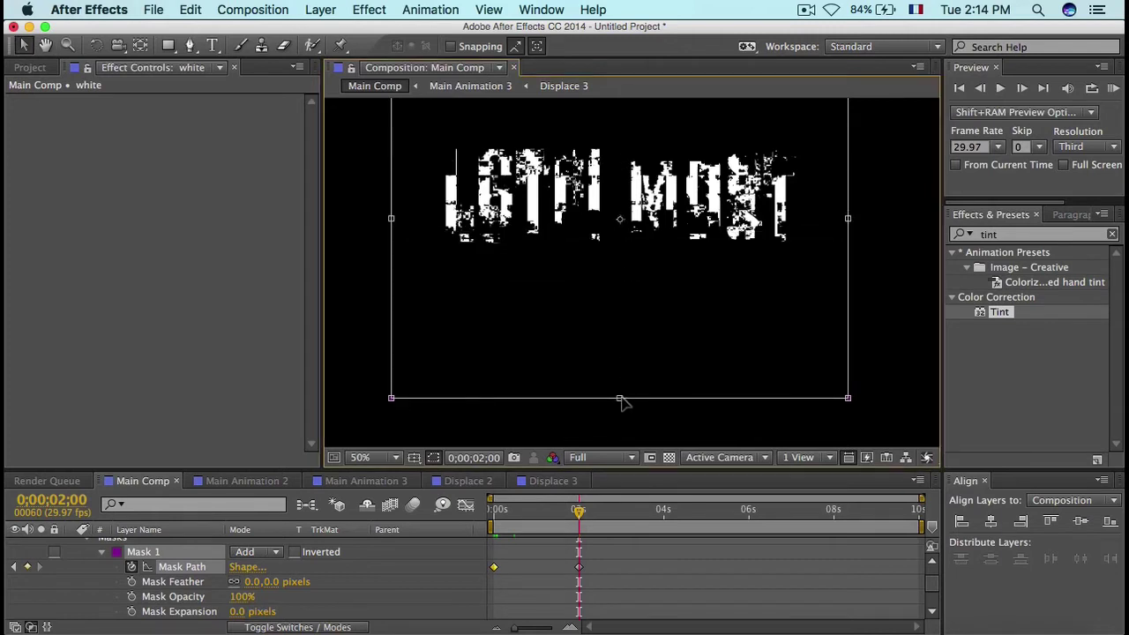
click(595, 573)
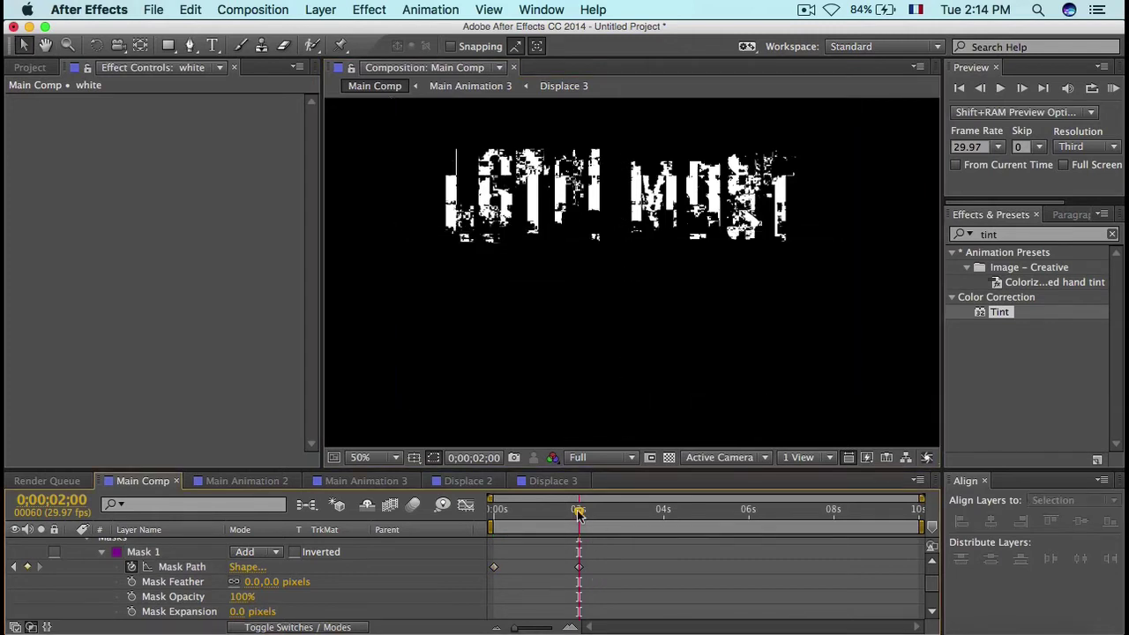
Step: Move the full-reveal keyframe slightly earlier and give Mask 1 a 200-pixel feather
drag(578, 515, 542, 512)
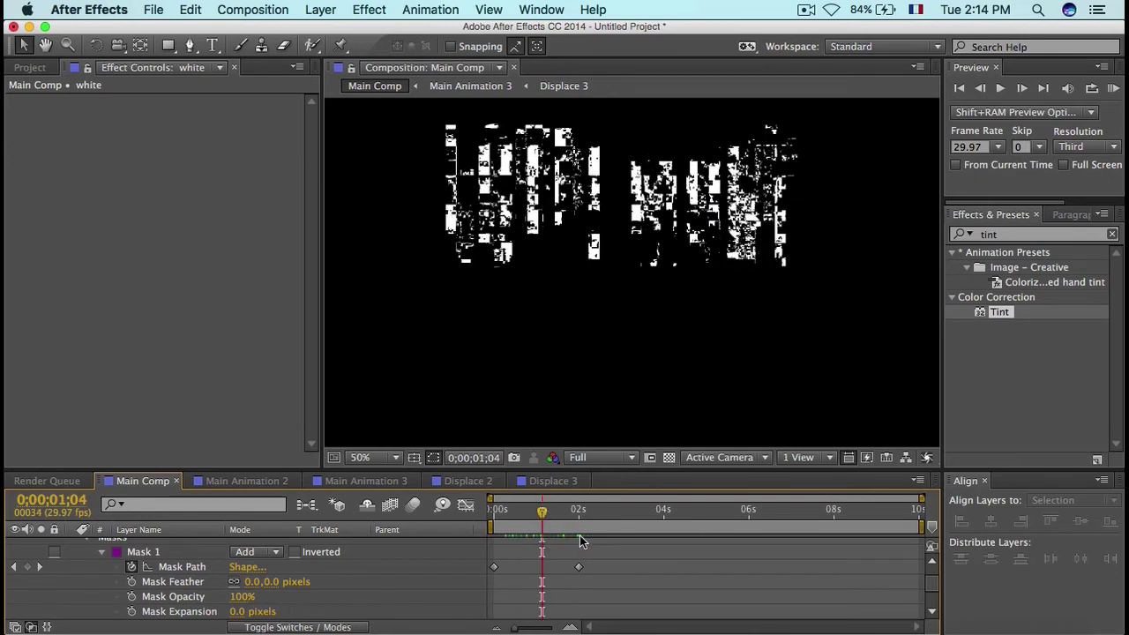
drag(579, 568, 565, 568)
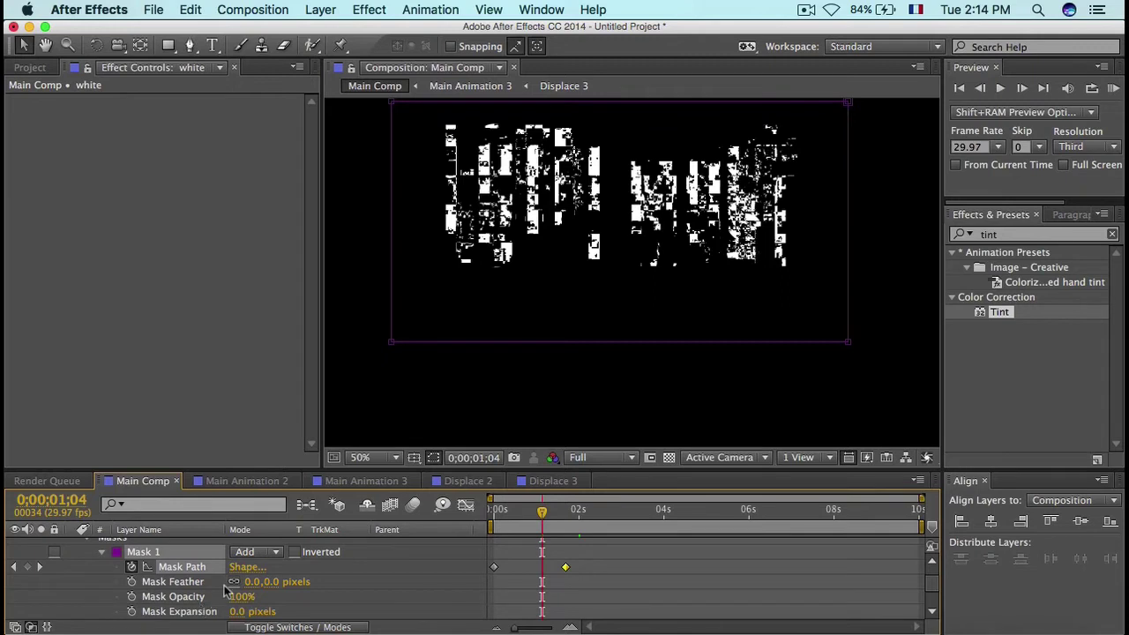
click(271, 582)
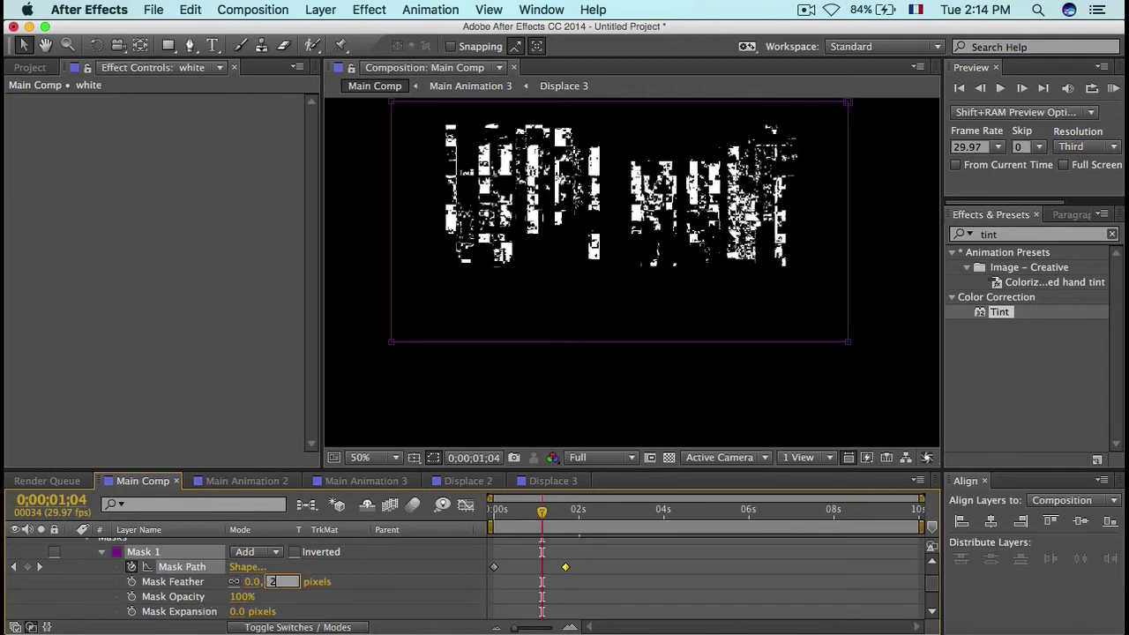
click(395, 579)
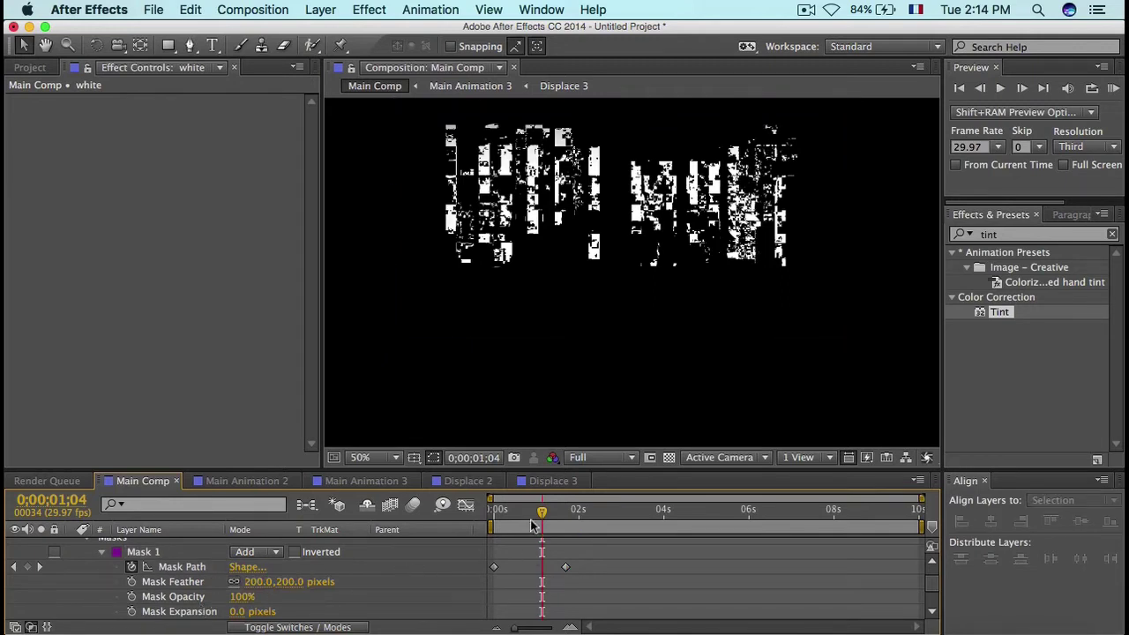
drag(532, 513, 503, 512)
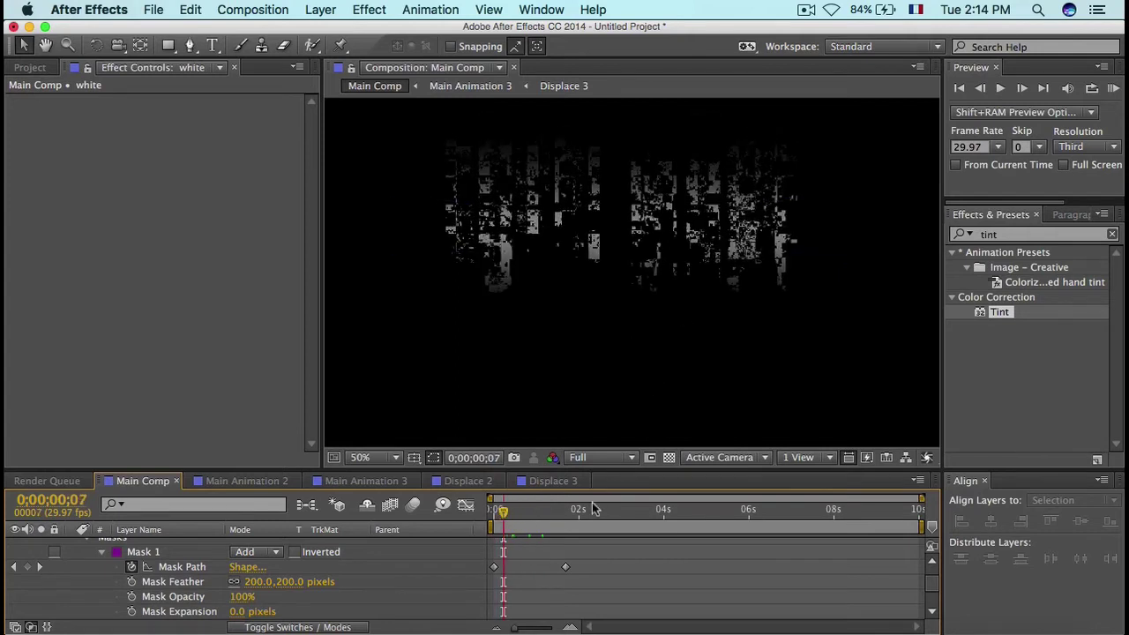
Step: At the 0;00;01;21 keyframe, raise the mask's bottom edge with Free Transform to shorten it
click(565, 512)
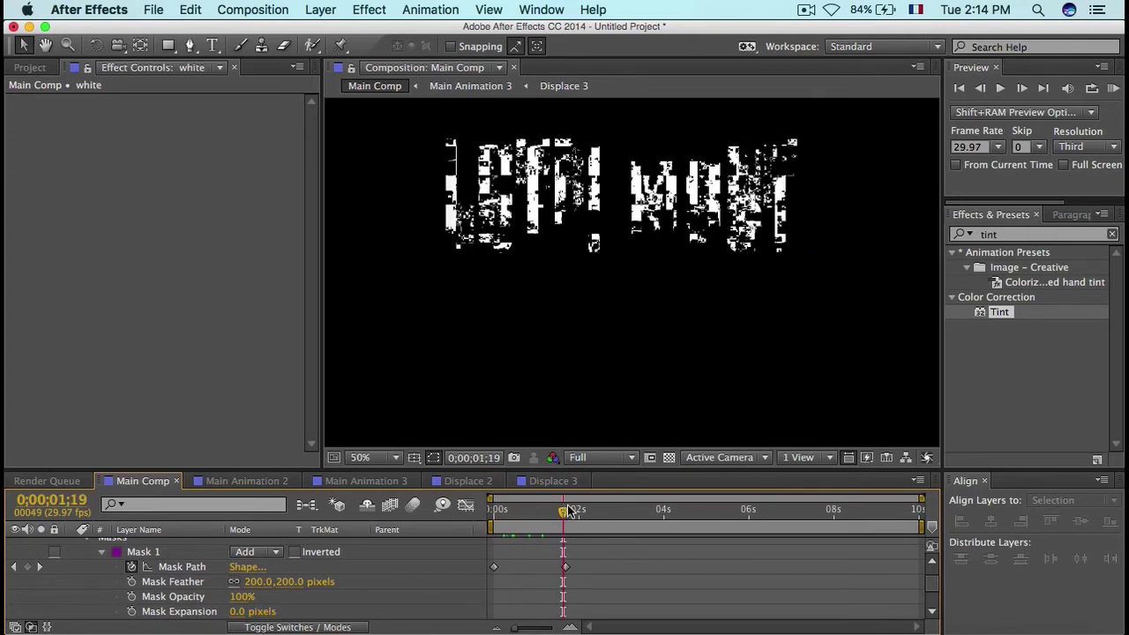
drag(572, 512, 565, 511)
click(565, 566)
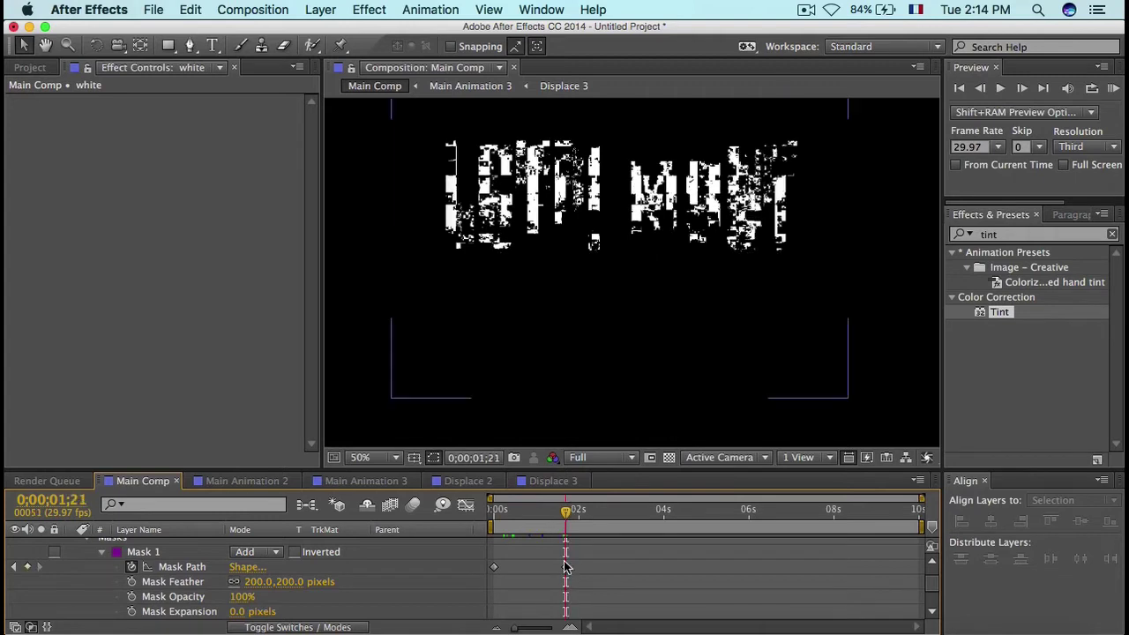
key(comma)
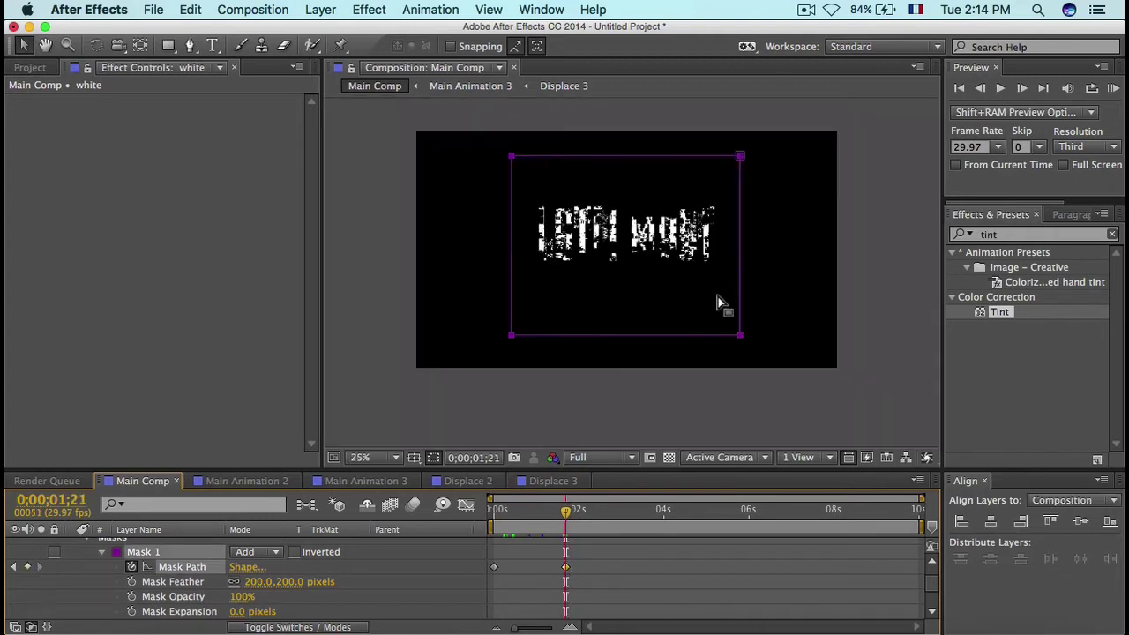
double_click(657, 336)
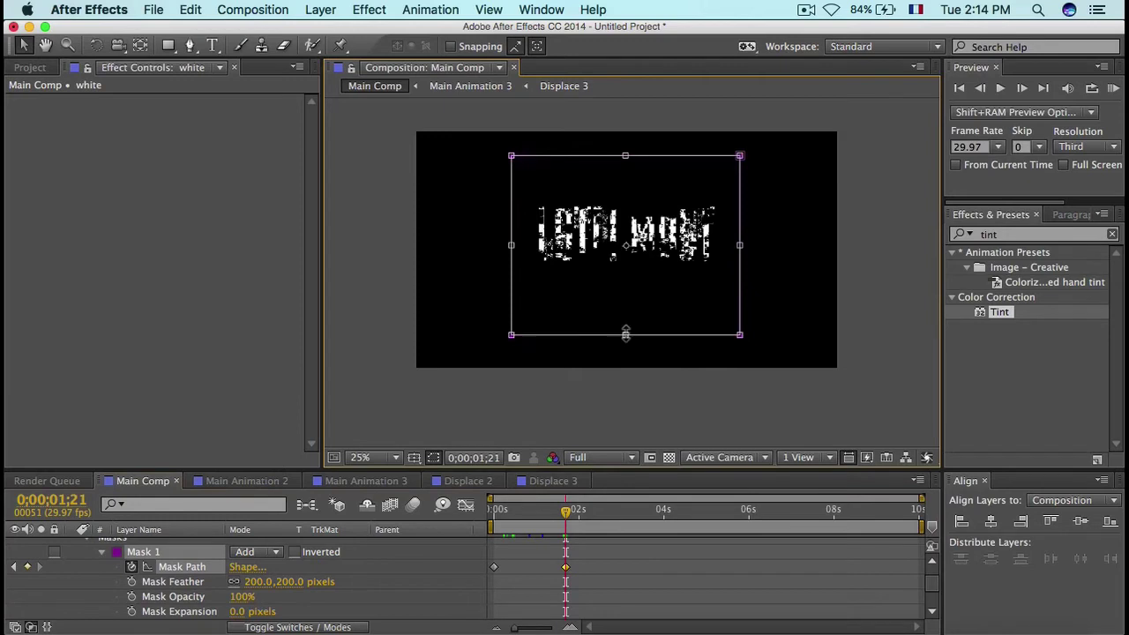
drag(625, 331, 625, 310)
click(541, 597)
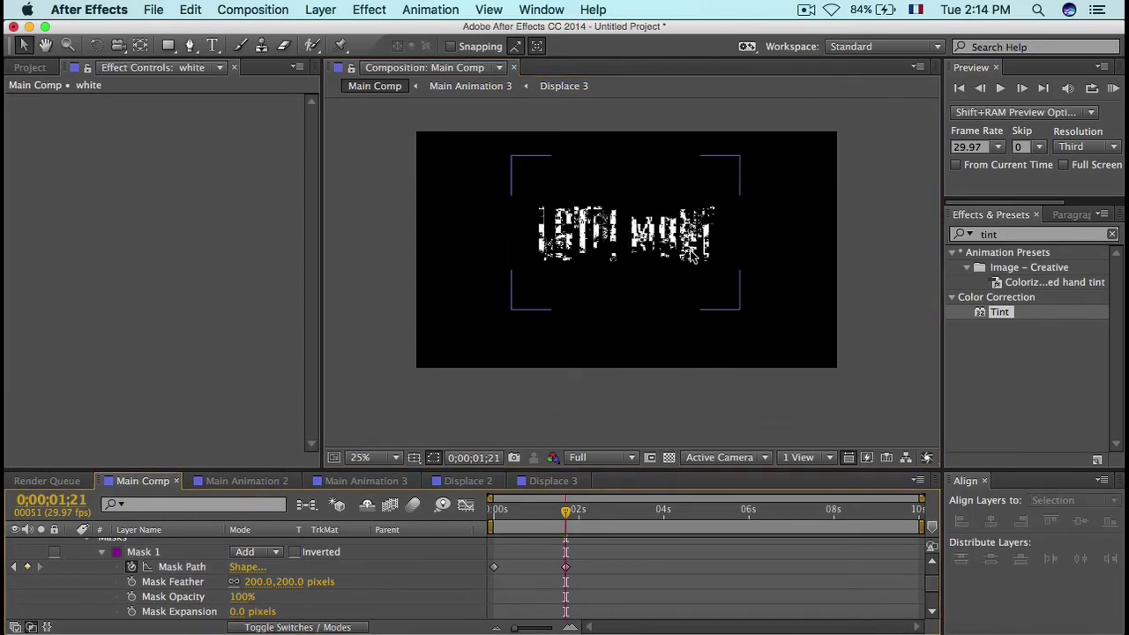
click(153, 552)
Step: Copy the white layer's Mask 1 and paste it onto the red layer
click(190, 9)
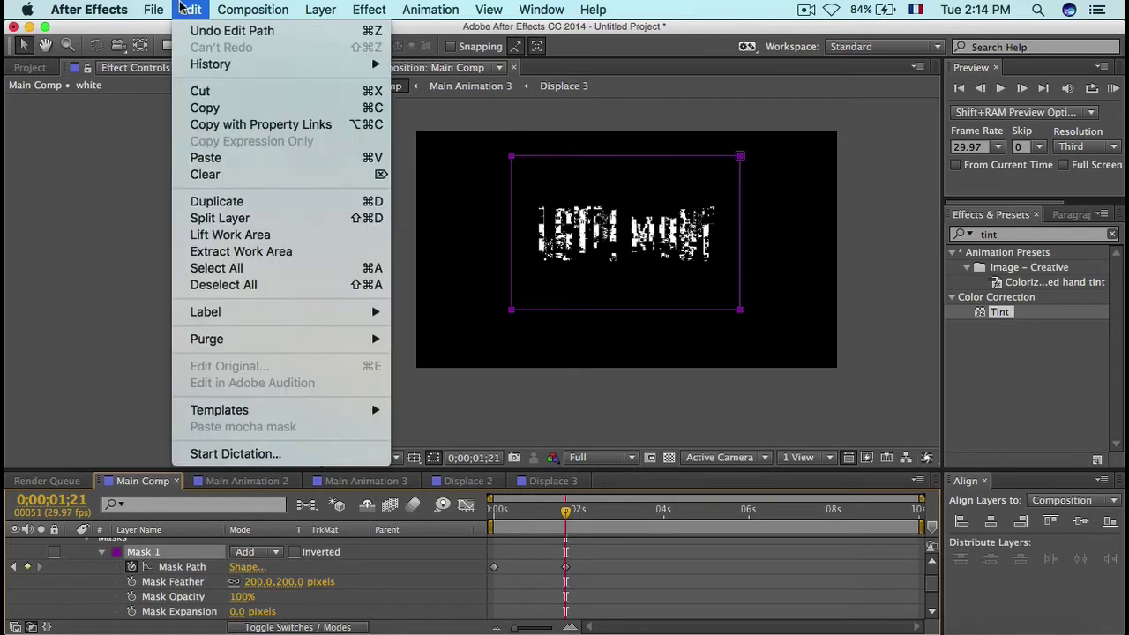
click(214, 107)
scroll(115, 551, up, 1)
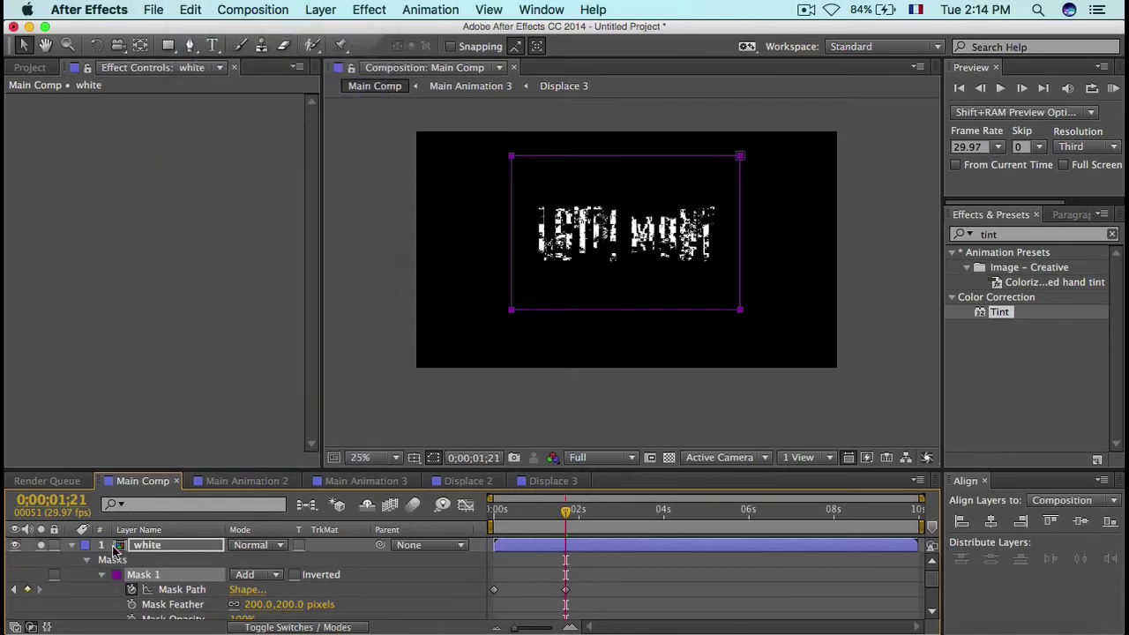
click(73, 545)
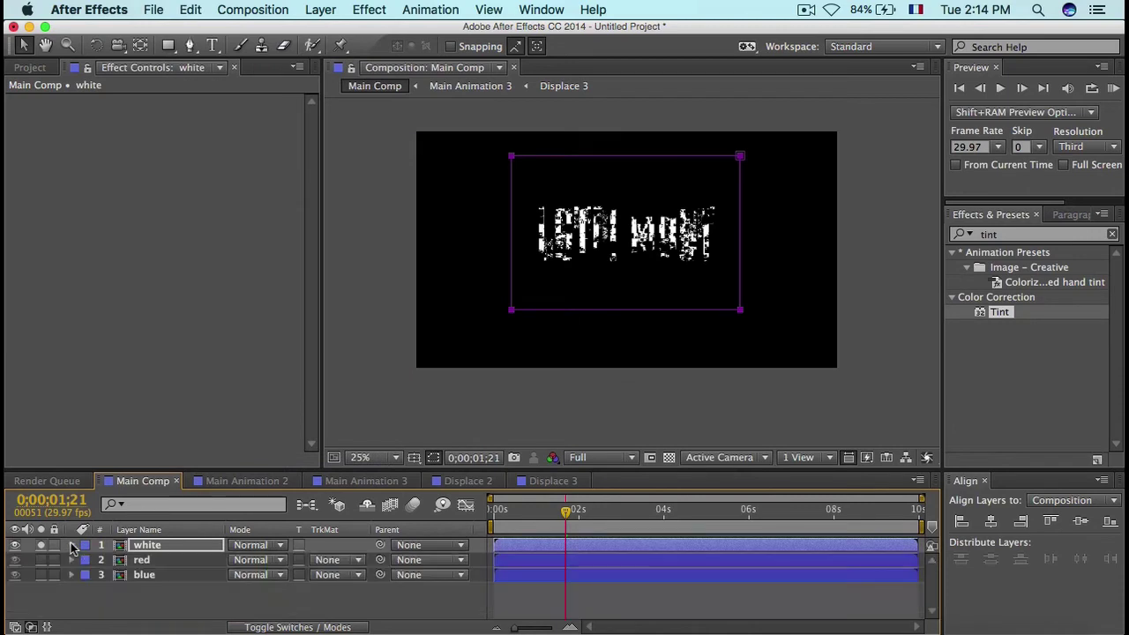
click(147, 560)
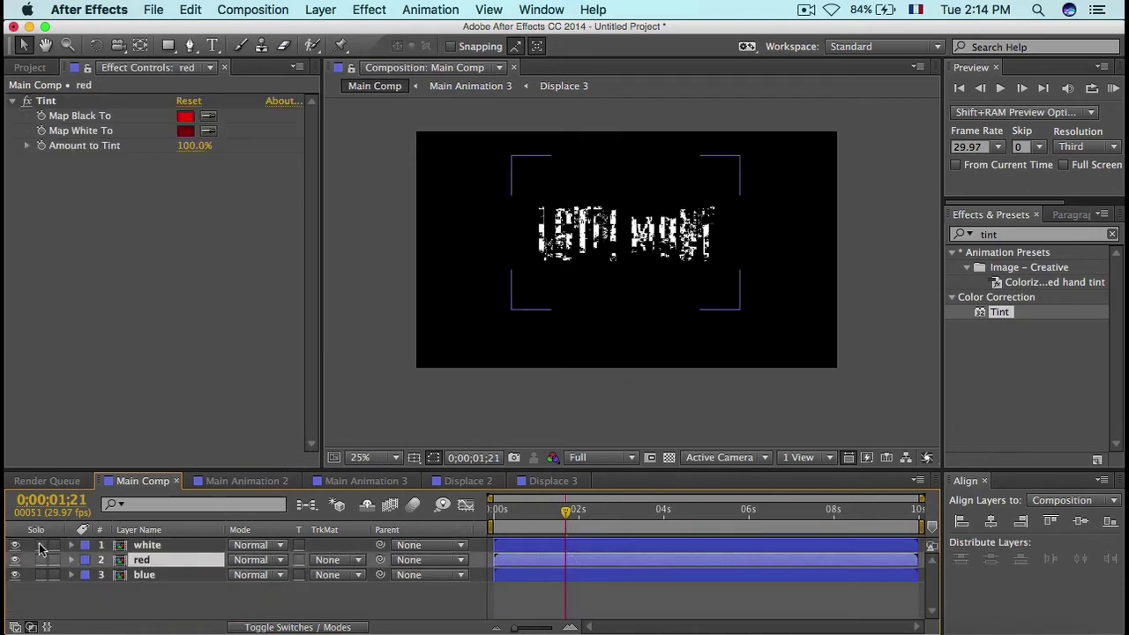
key(cmd+v)
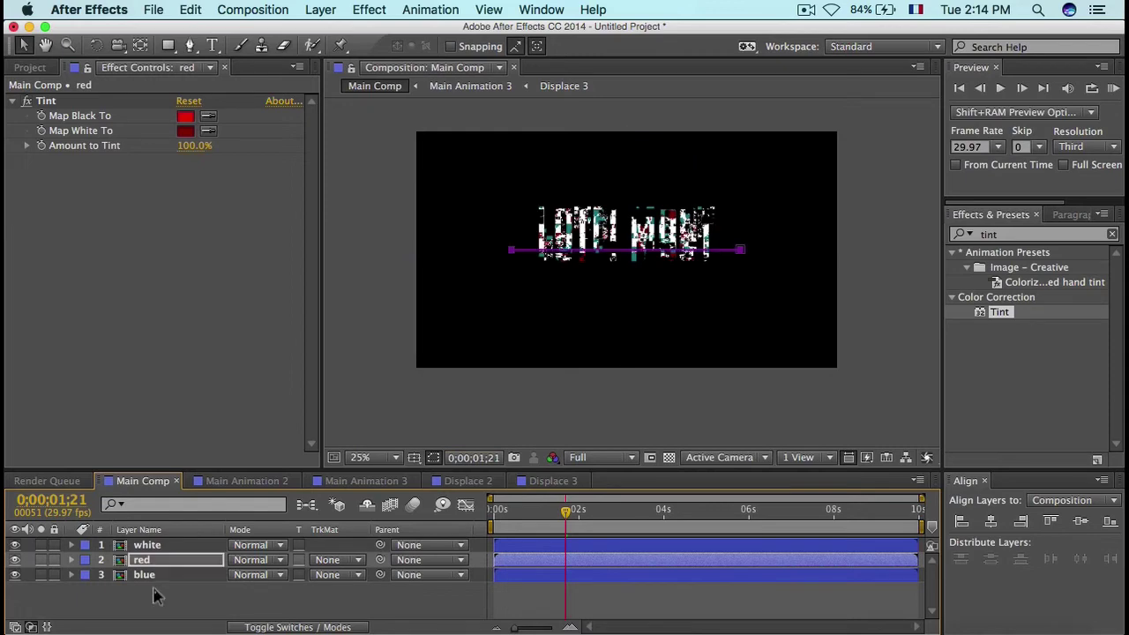
Step: Paste the same mask onto the blue layer and move the time back to 0;00;01;16
click(159, 574)
click(200, 9)
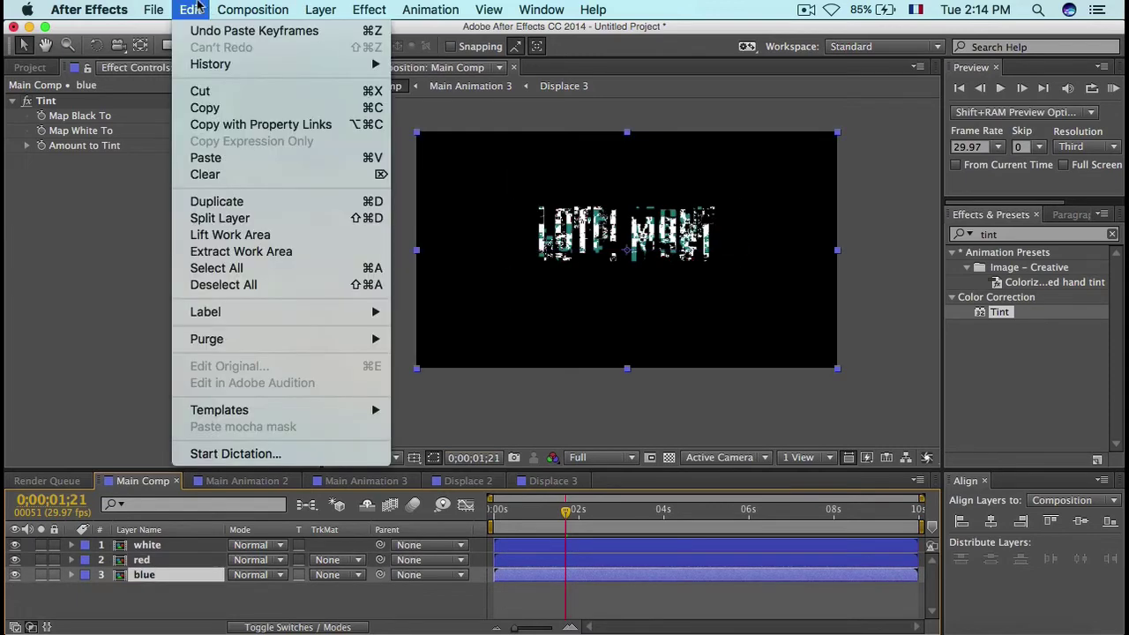
click(226, 158)
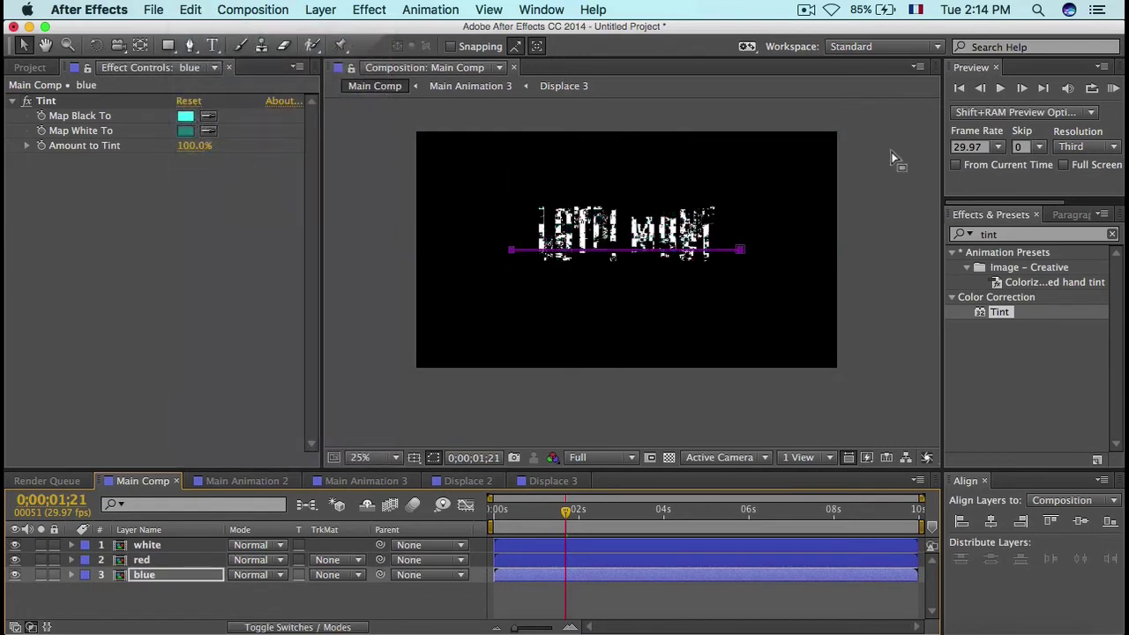
key(Page_Up)
click(559, 511)
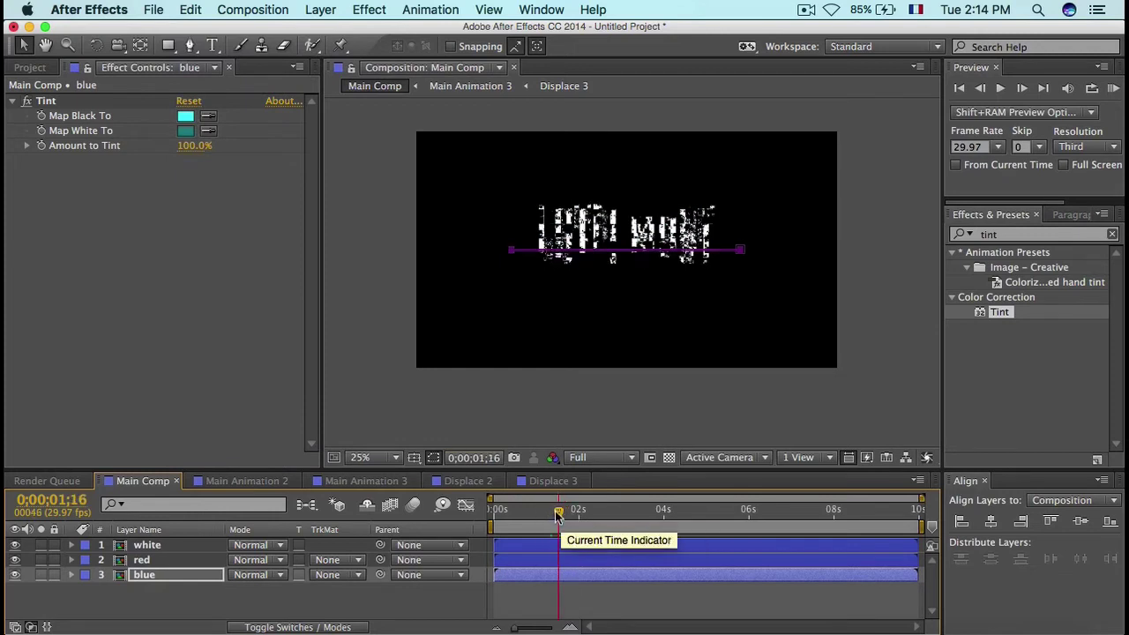
click(564, 558)
Step: Slide the red and blue Mask Path keyframes left to start at 0s, then preview the glitch
key(m)
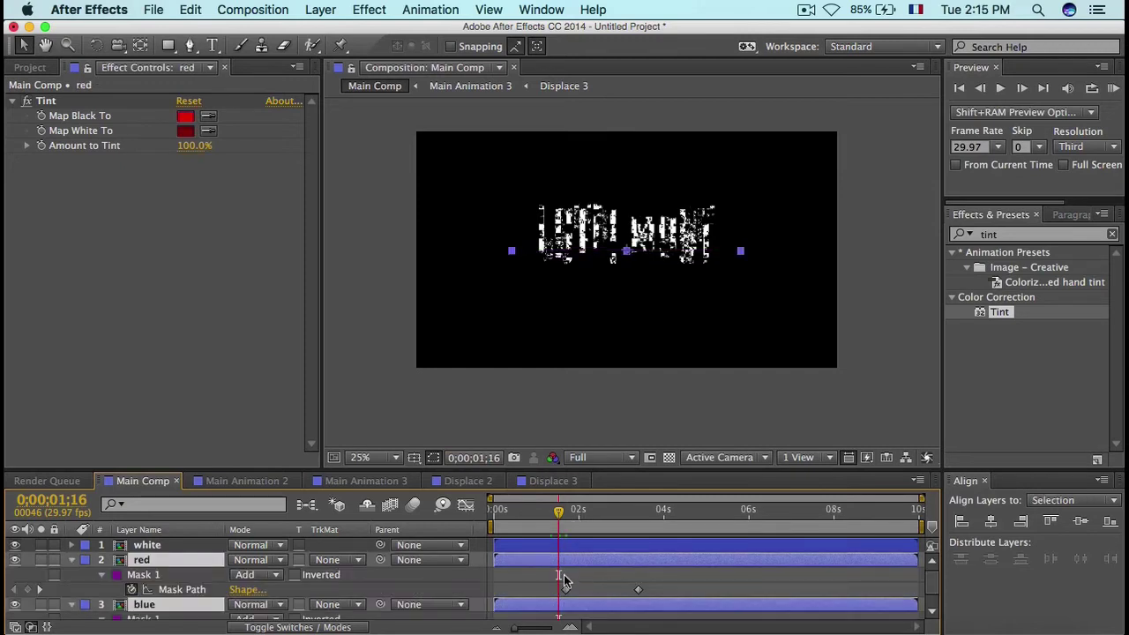
scroll(564, 579, down, 1)
drag(558, 561, 664, 632)
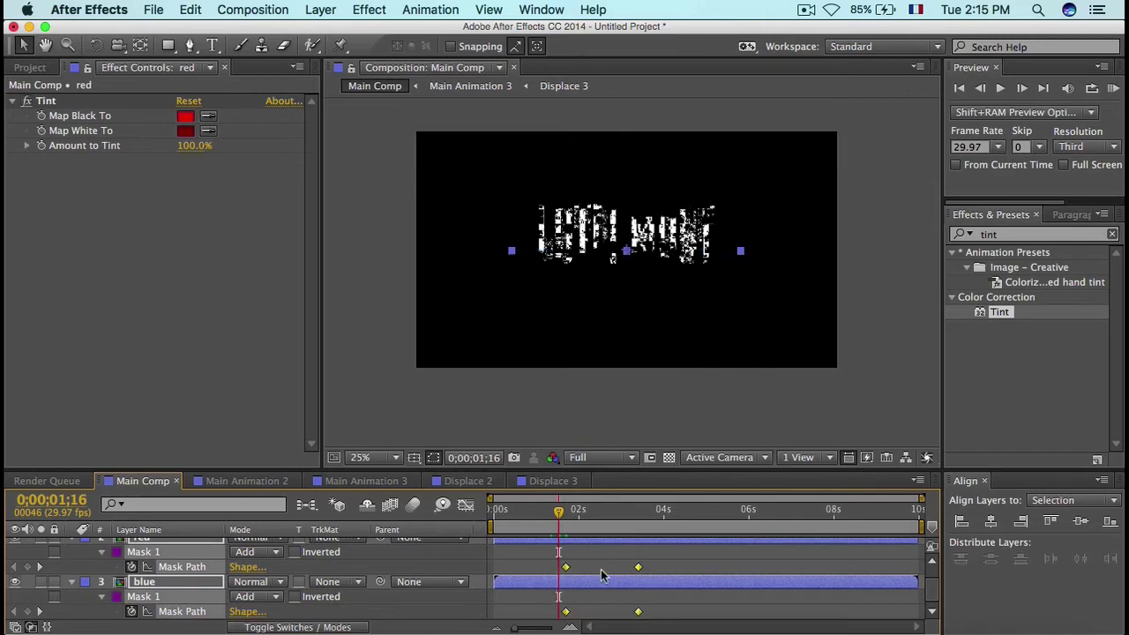
drag(565, 572, 494, 572)
key(super+shift+a)
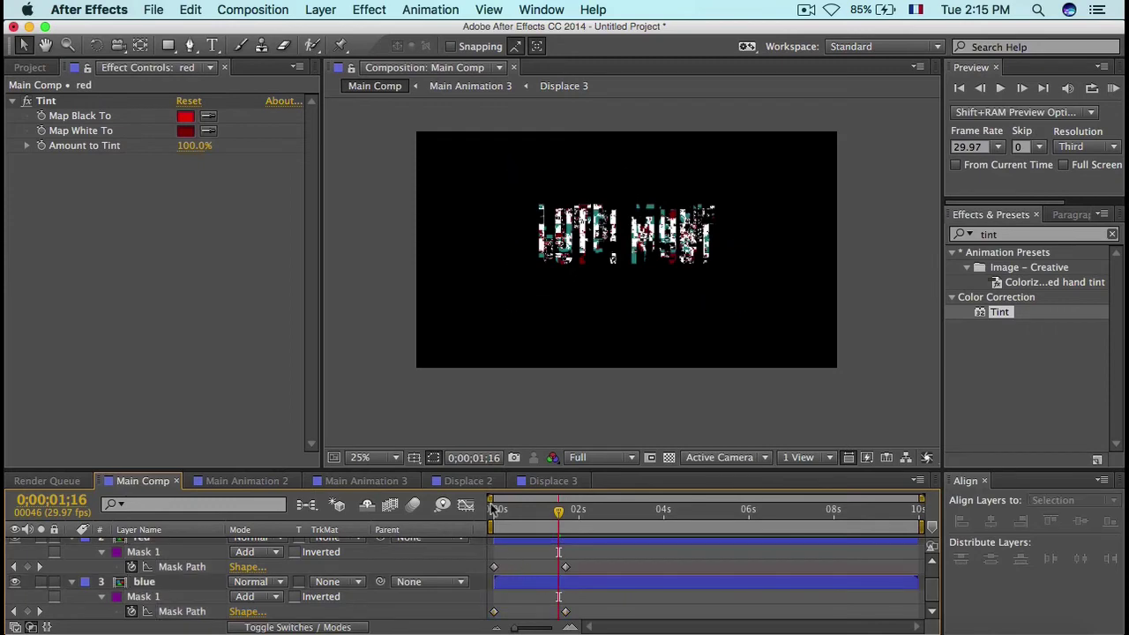
drag(497, 512, 509, 512)
key(space)
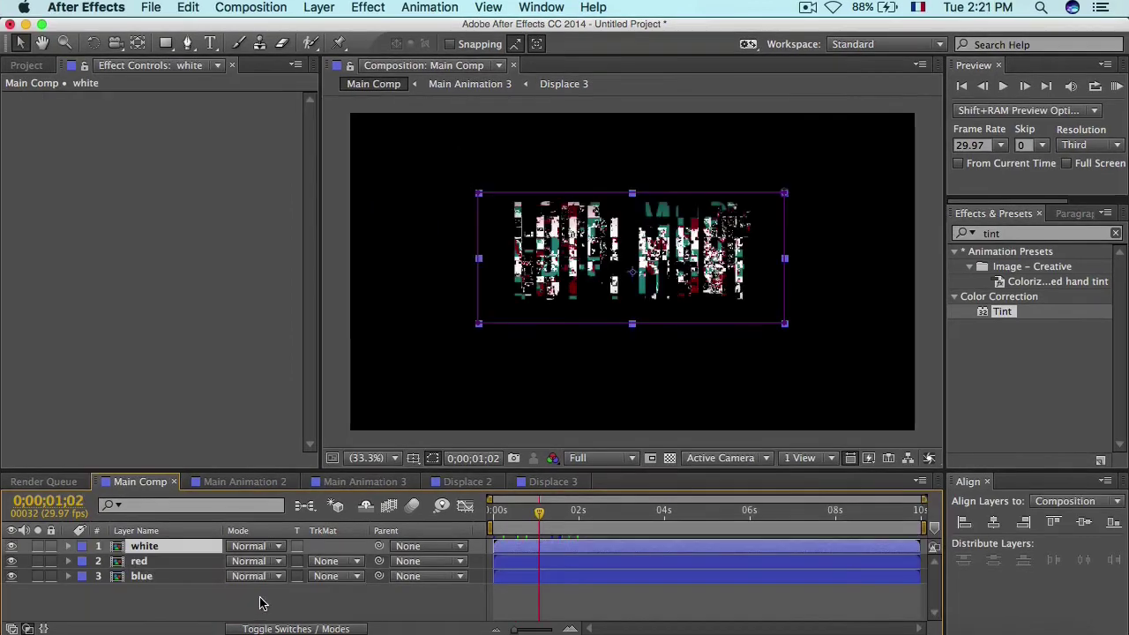
Step: Create a dark gray 232323 solid named 'background' and move it below the text layers
click(126, 601)
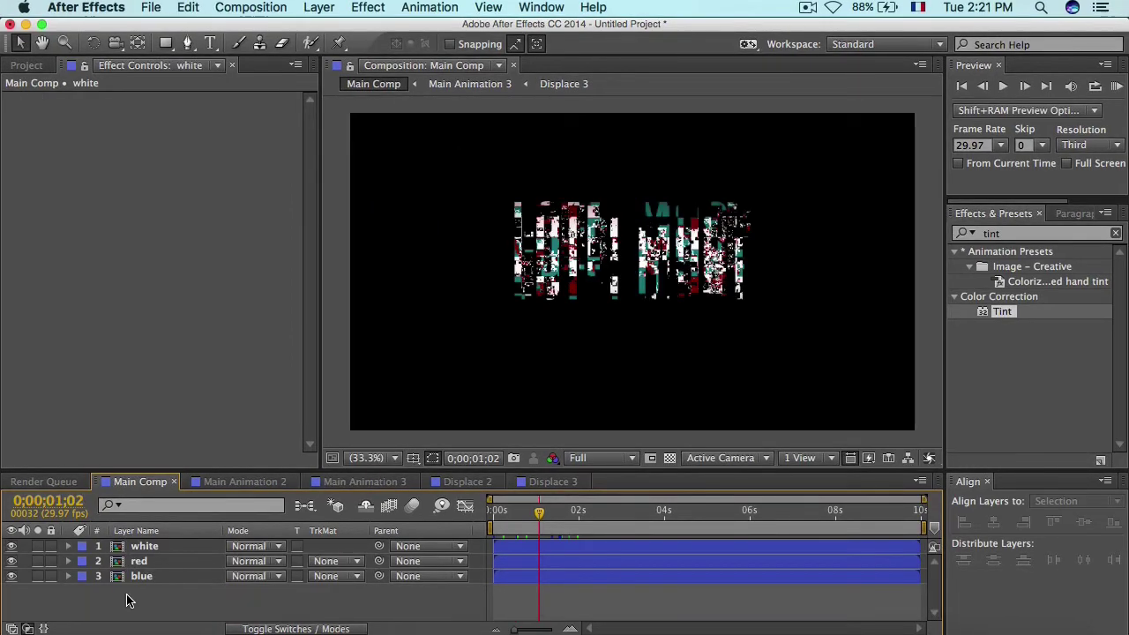
right_click(126, 601)
mouse_move(222, 456)
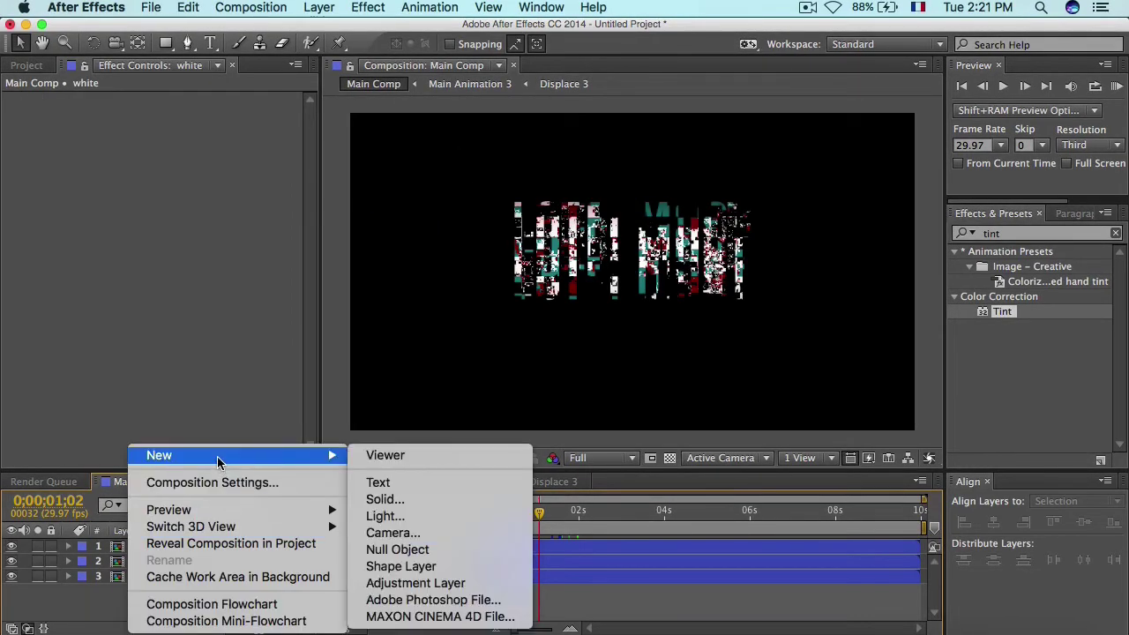
click(431, 501)
click(235, 528)
drag(314, 547, 294, 567)
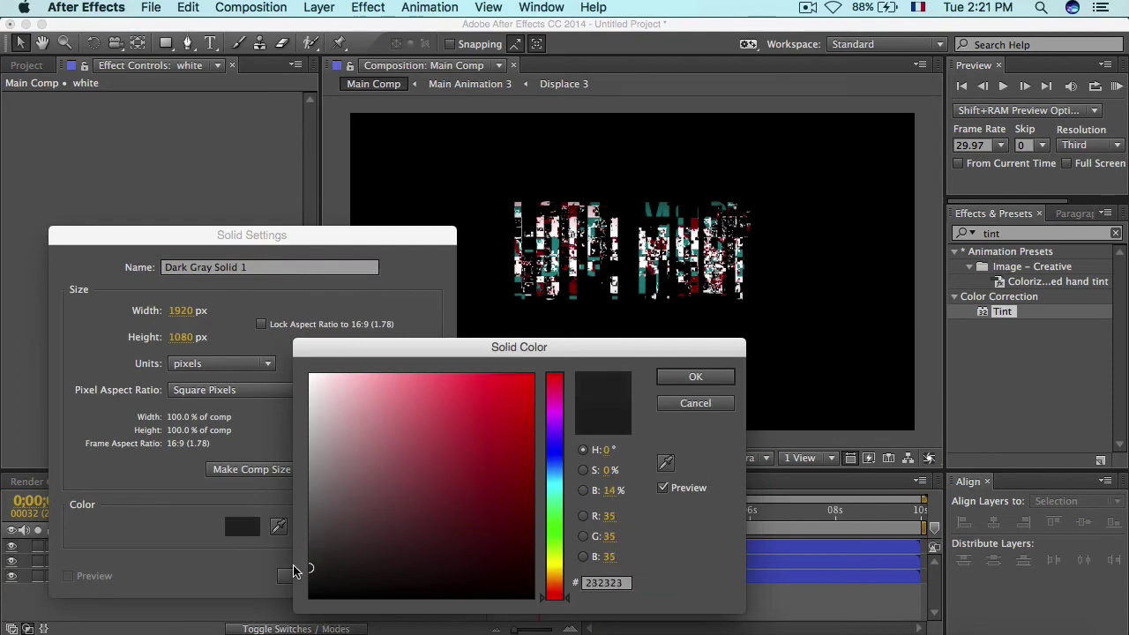
key(Return)
click(261, 267)
text(backgroun)
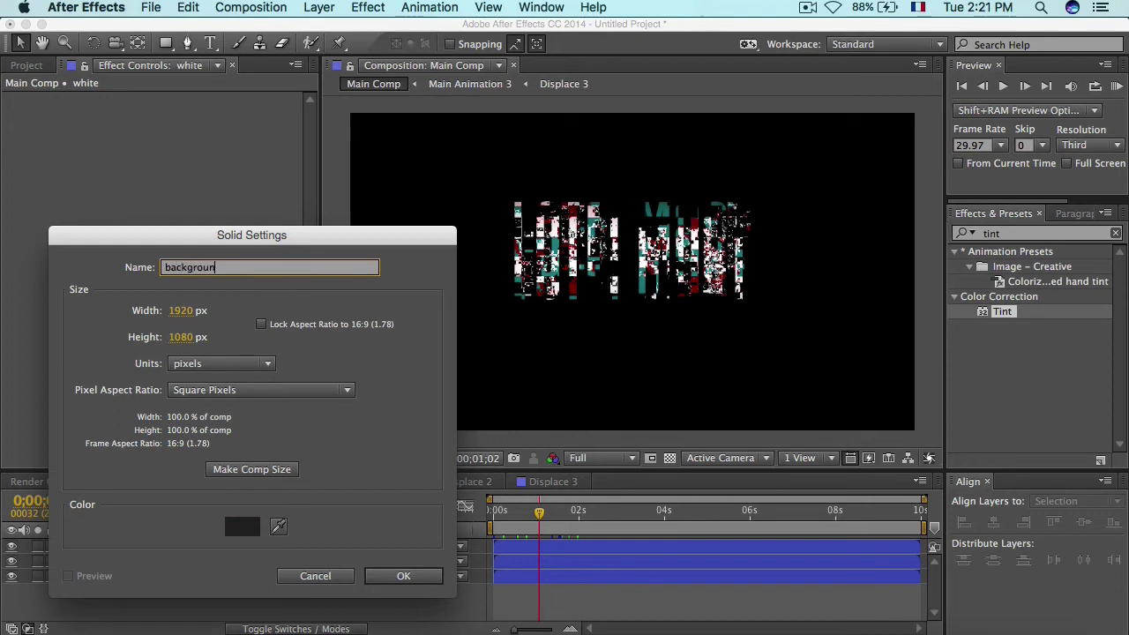
text(d)
key(Return)
drag(161, 548, 157, 609)
click(190, 614)
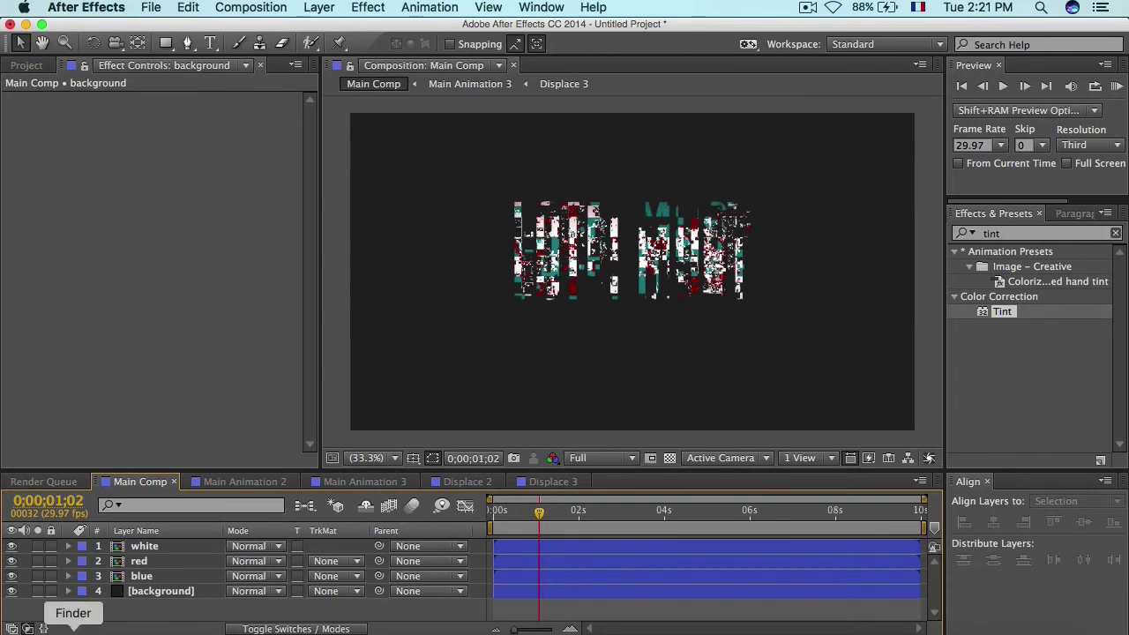
Step: Add a new text layer reading 'DESIGNS'
right_click(198, 607)
mouse_move(245, 527)
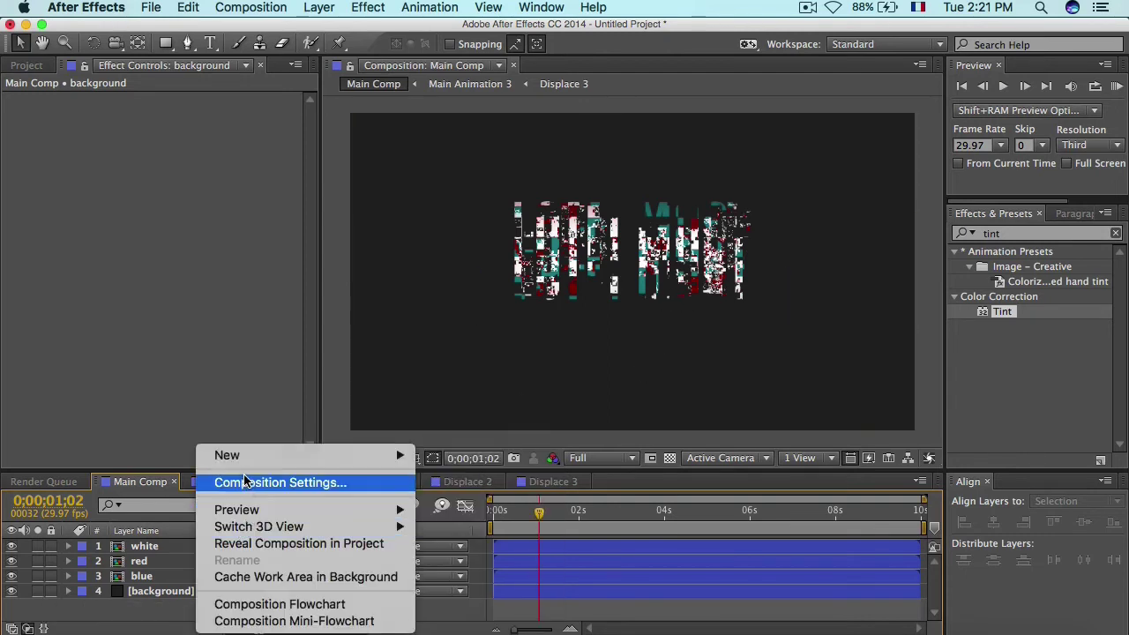
mouse_move(228, 455)
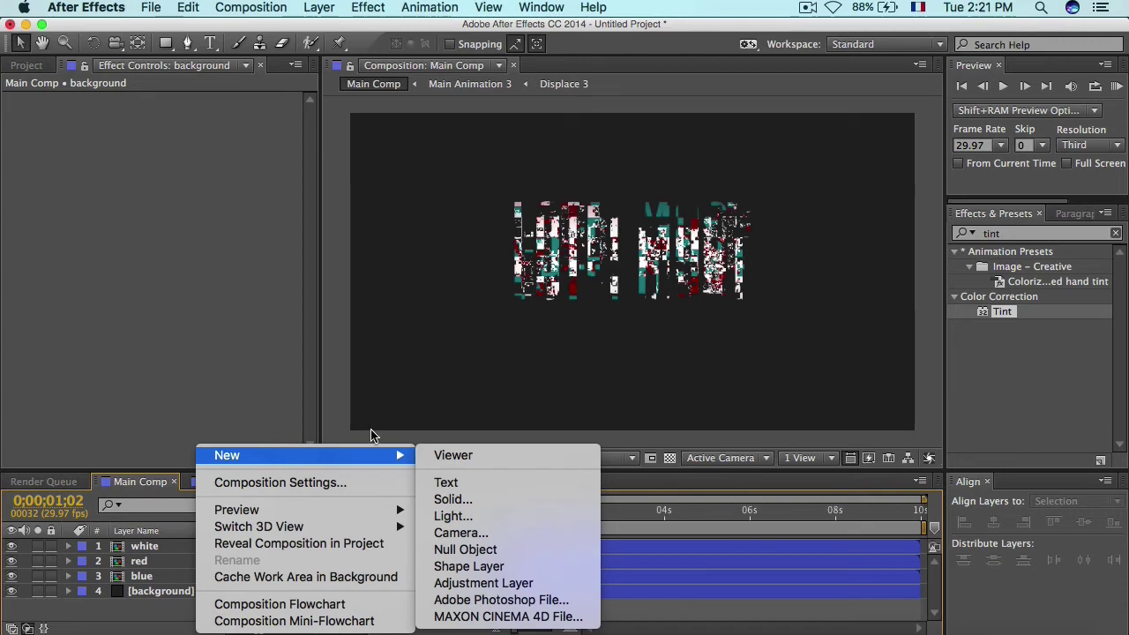
click(456, 488)
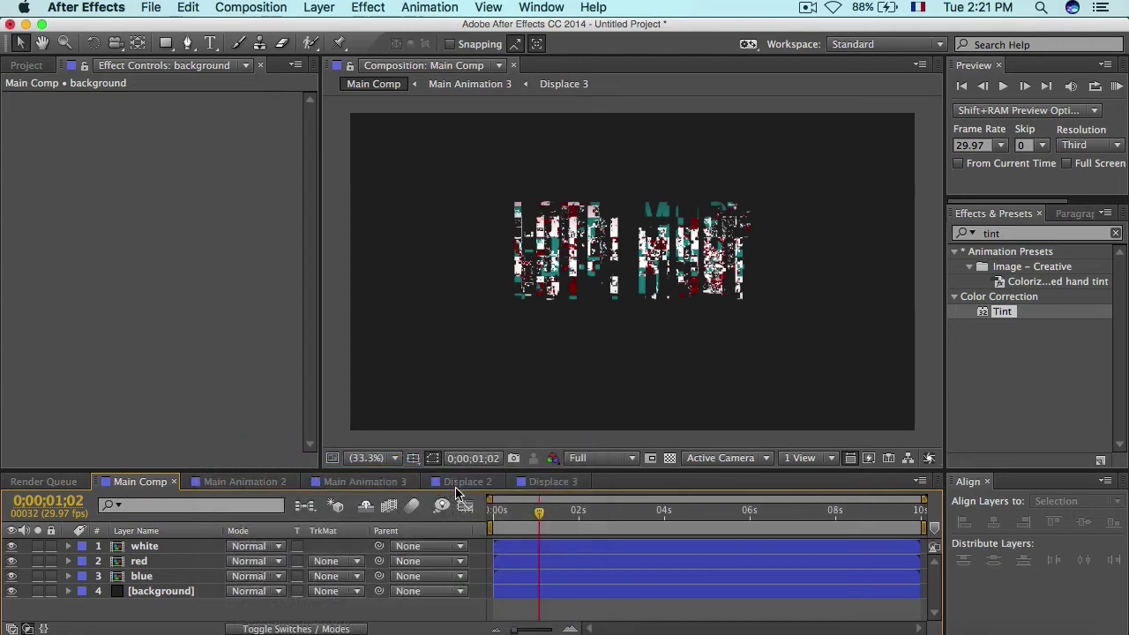
text(DESIGNS)
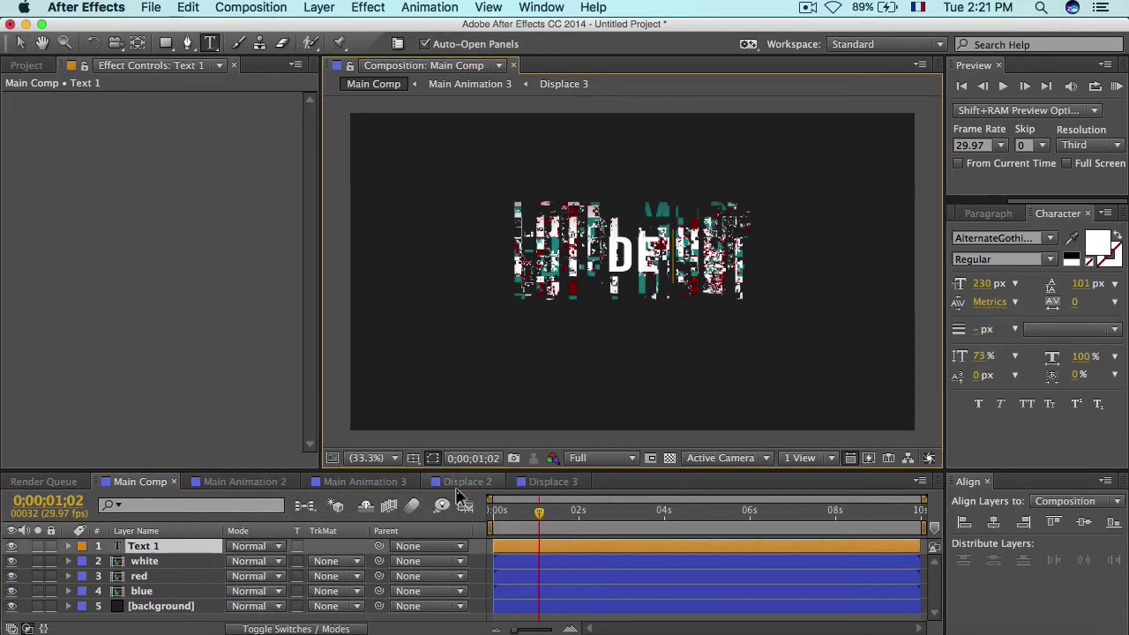
Step: Set DESIGNS to Bebas Neue Light at 125 px and place it below the title
double_click(672, 248)
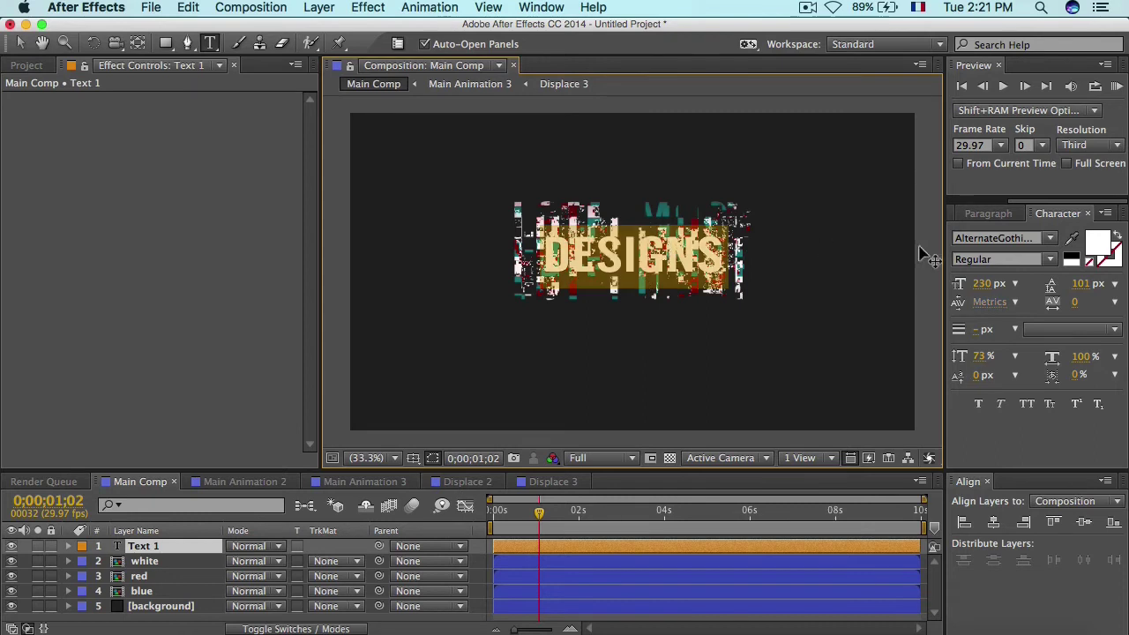
text(Bebas)
key(Return)
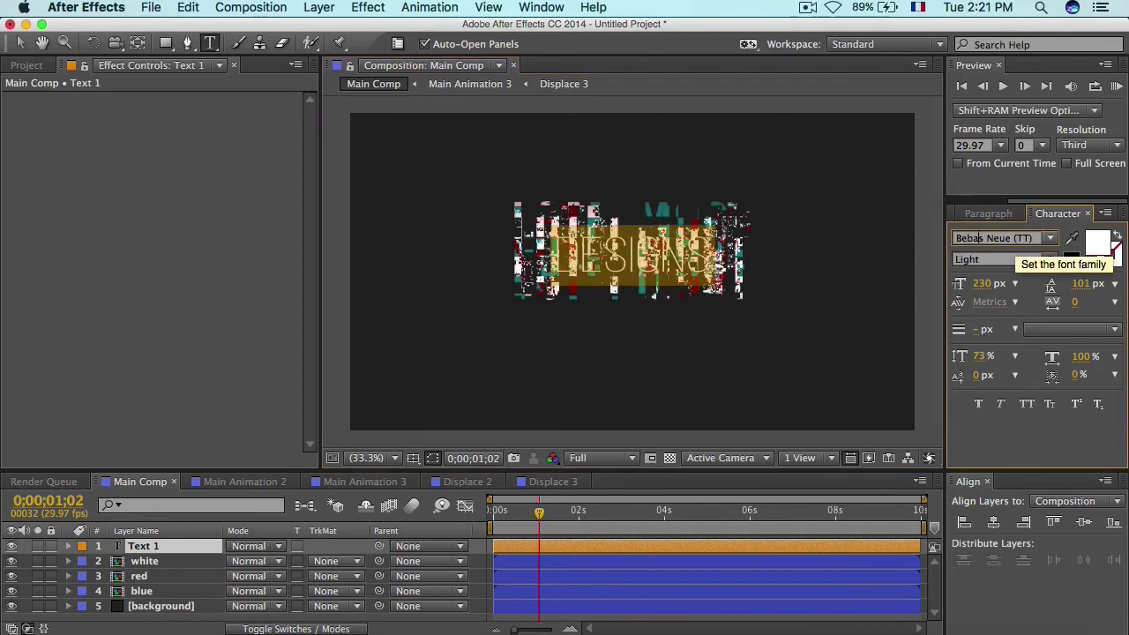
drag(825, 357, 820, 411)
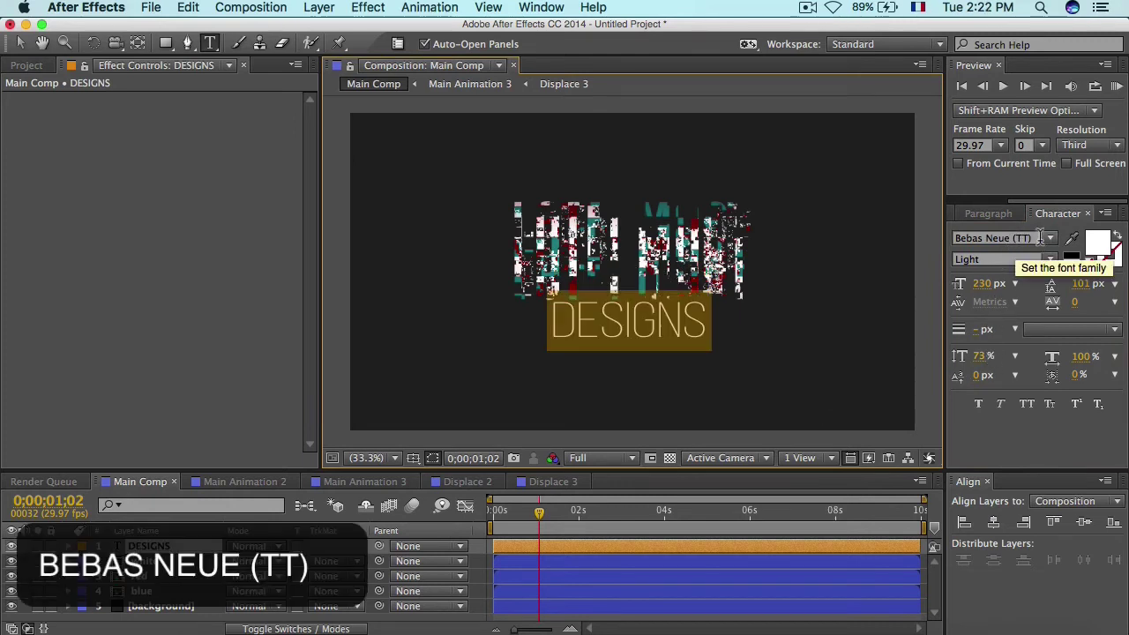
click(983, 284)
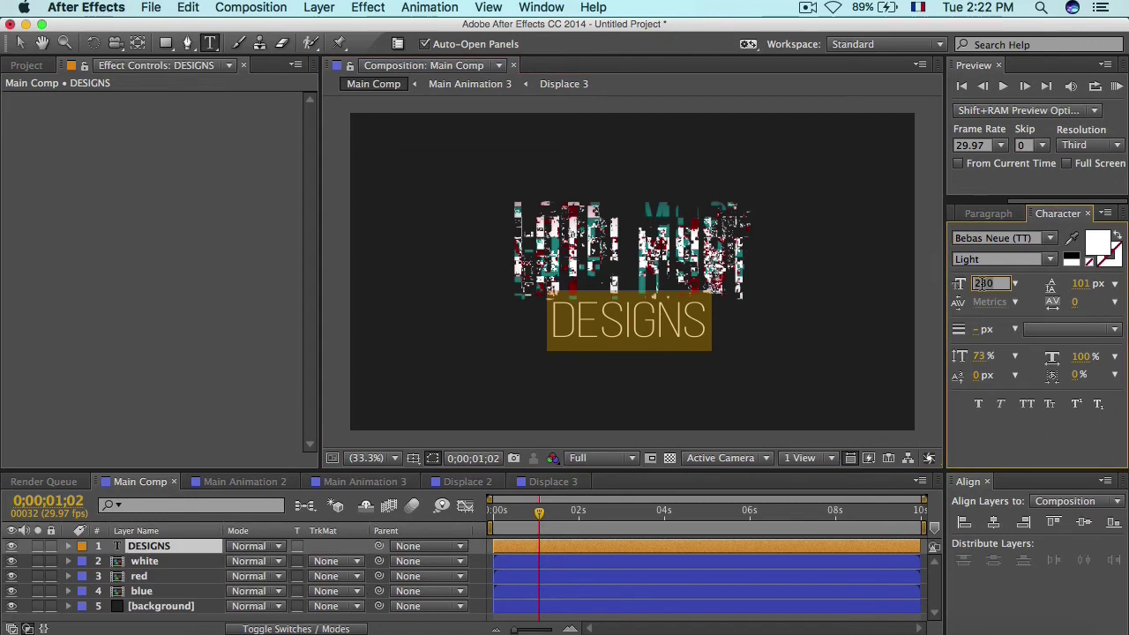
text(125)
key(Return)
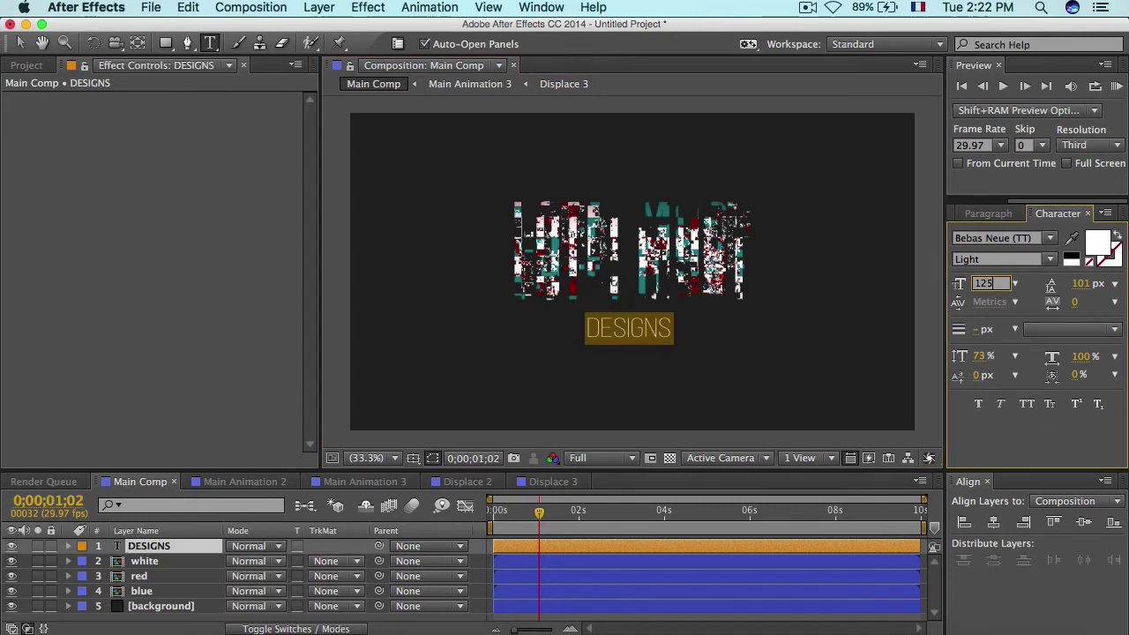
click(664, 518)
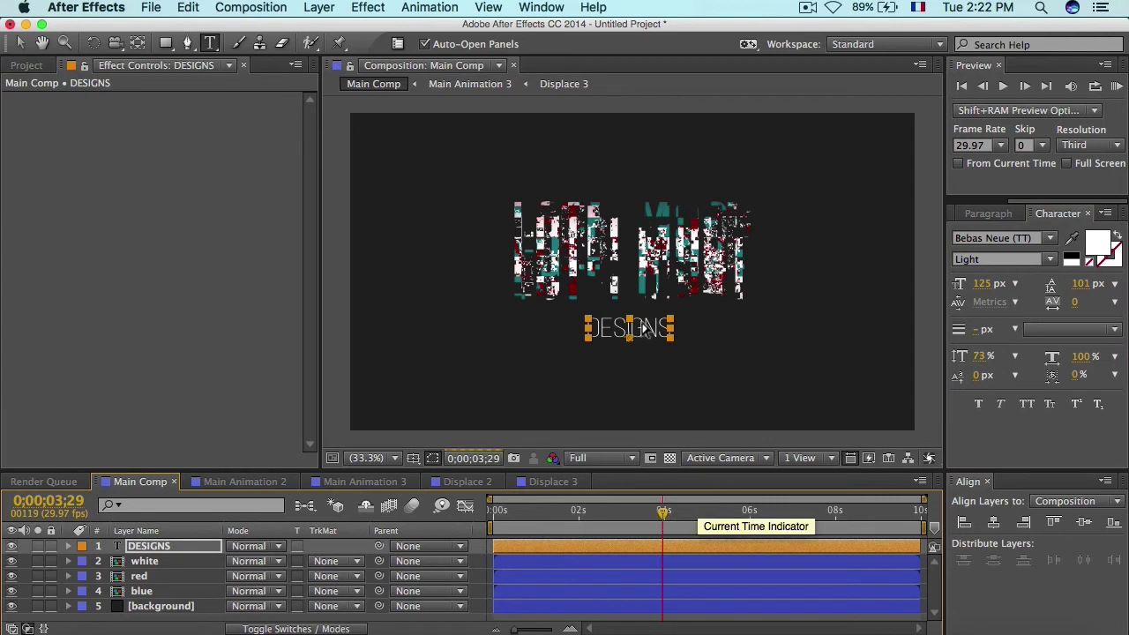
Step: Move DESIGNS up just under LOTFI MOST and give it 450 tracking
key(v)
drag(642, 330, 643, 293)
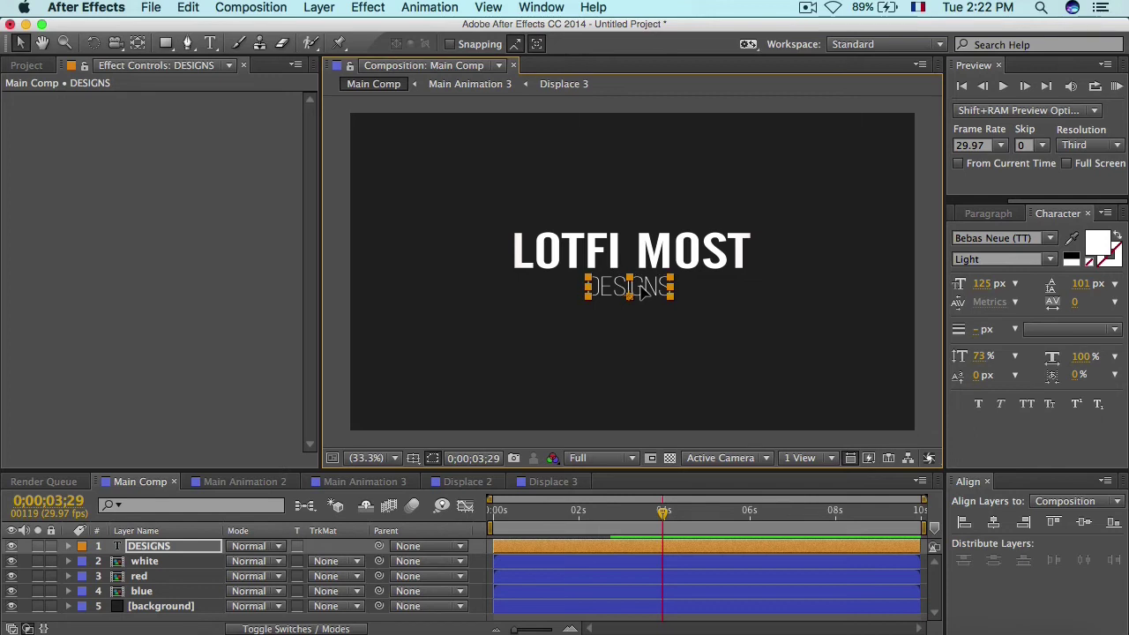
click(1074, 303)
text(450)
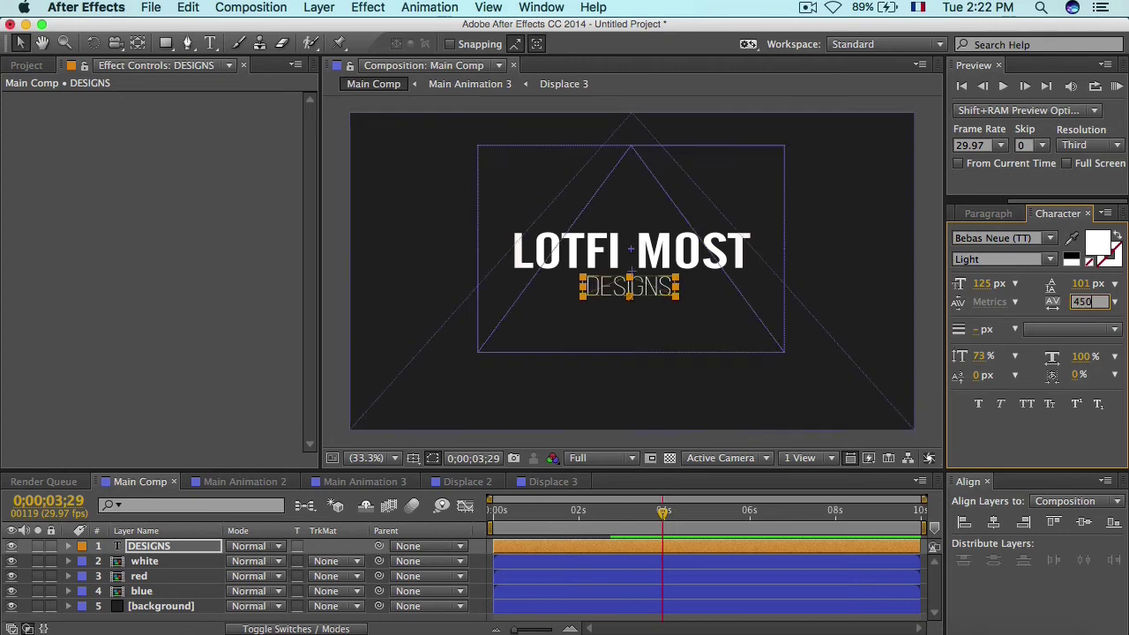
key(Return)
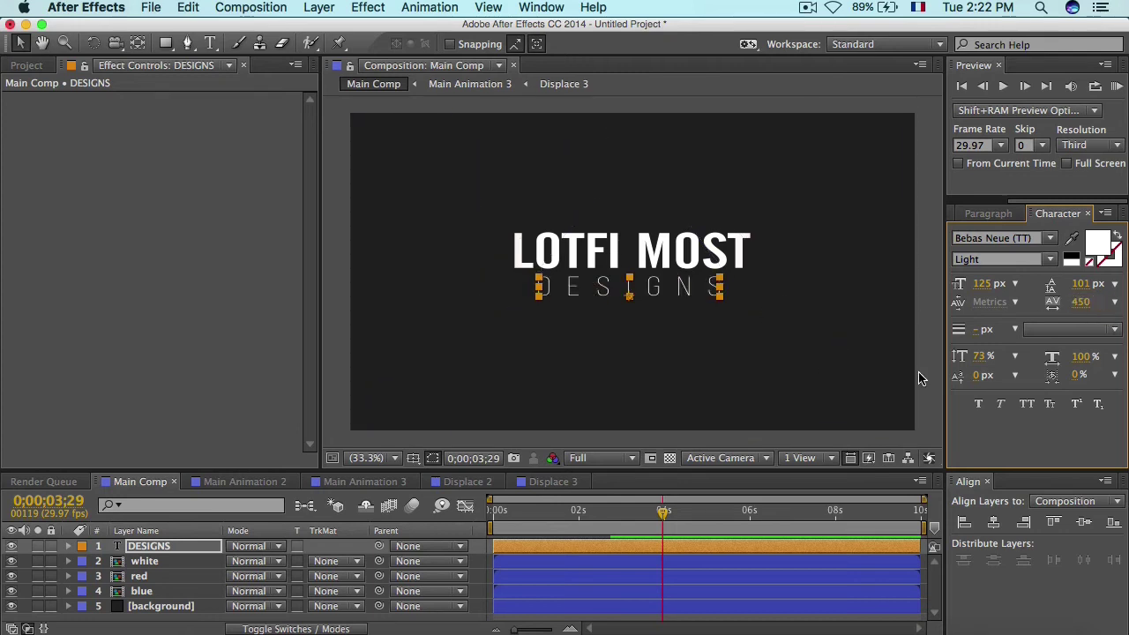
click(917, 379)
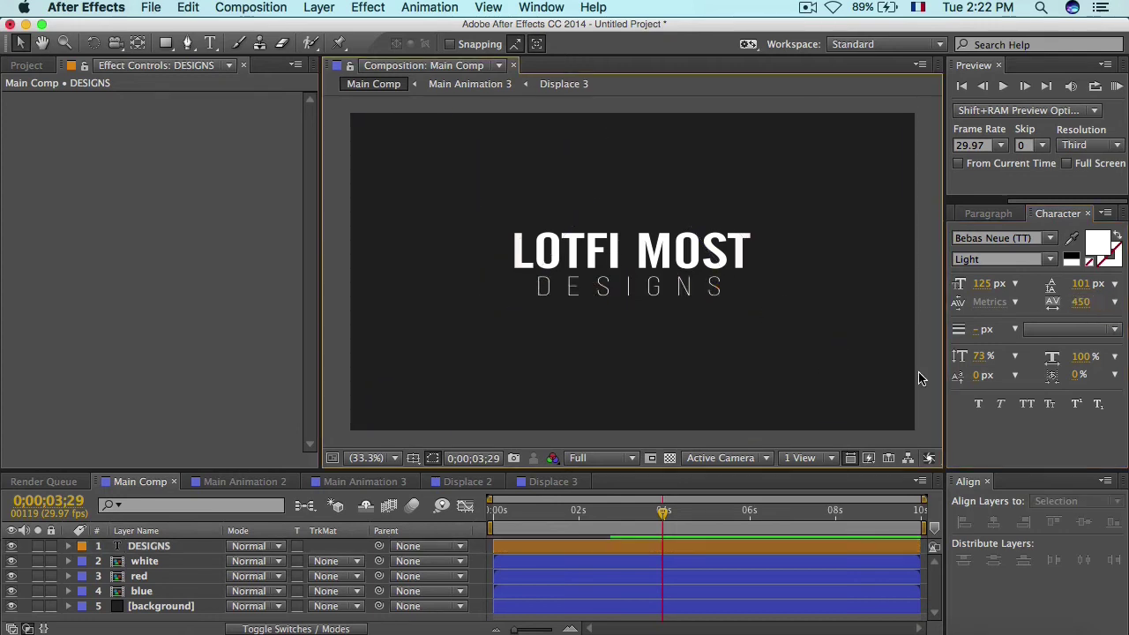
click(656, 297)
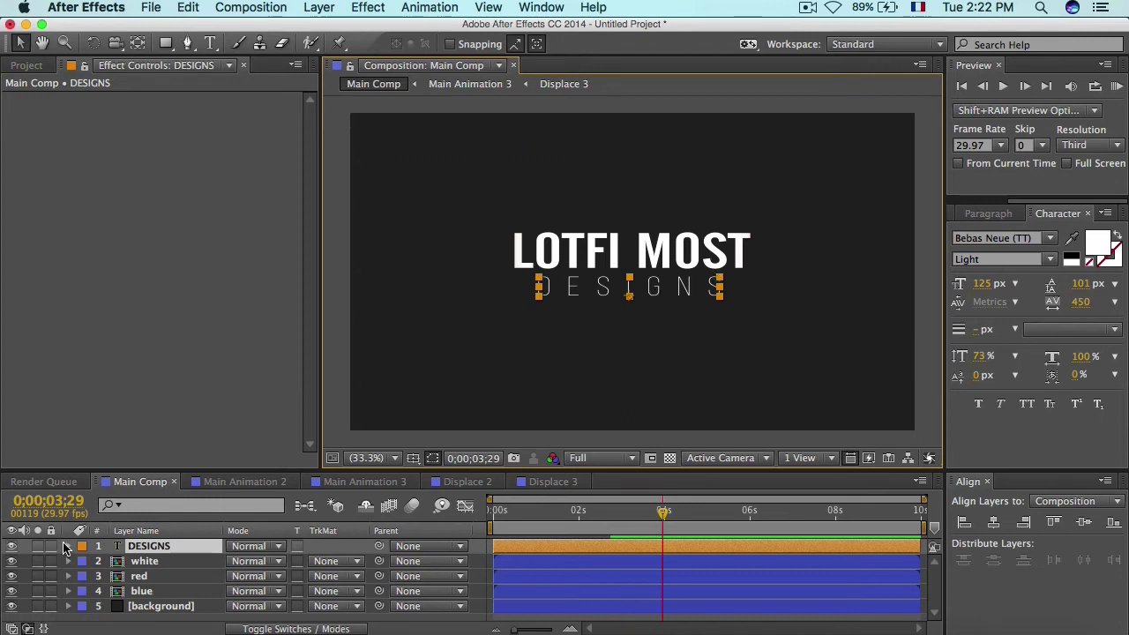
Step: Add an Opacity animator to DESIGNS and expose its Range Selector's advanced options
click(68, 547)
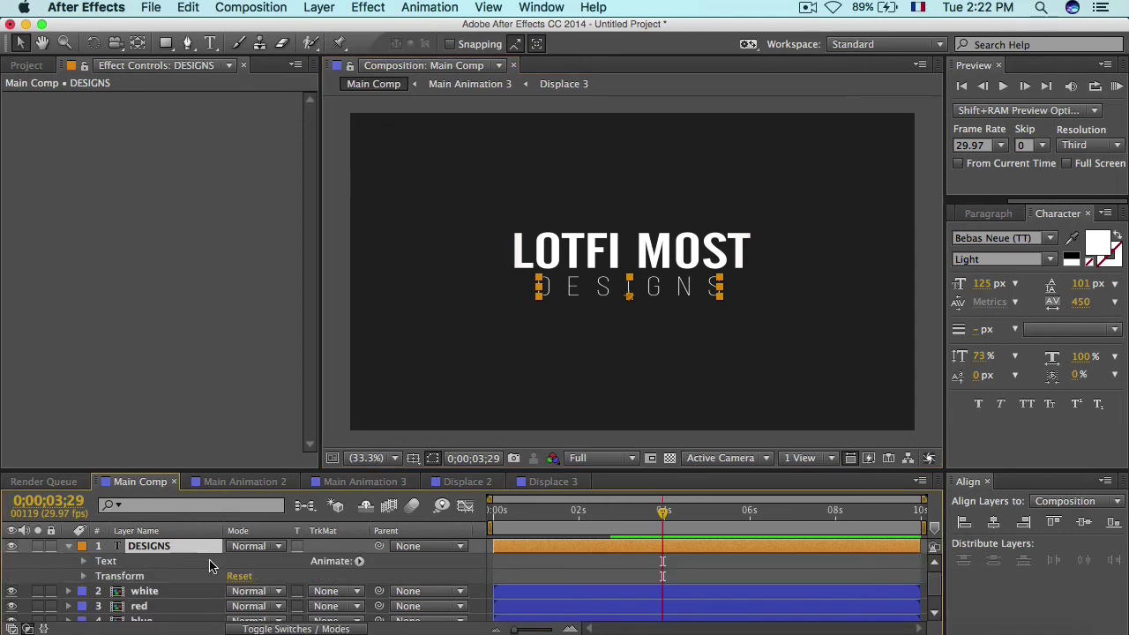
click(357, 561)
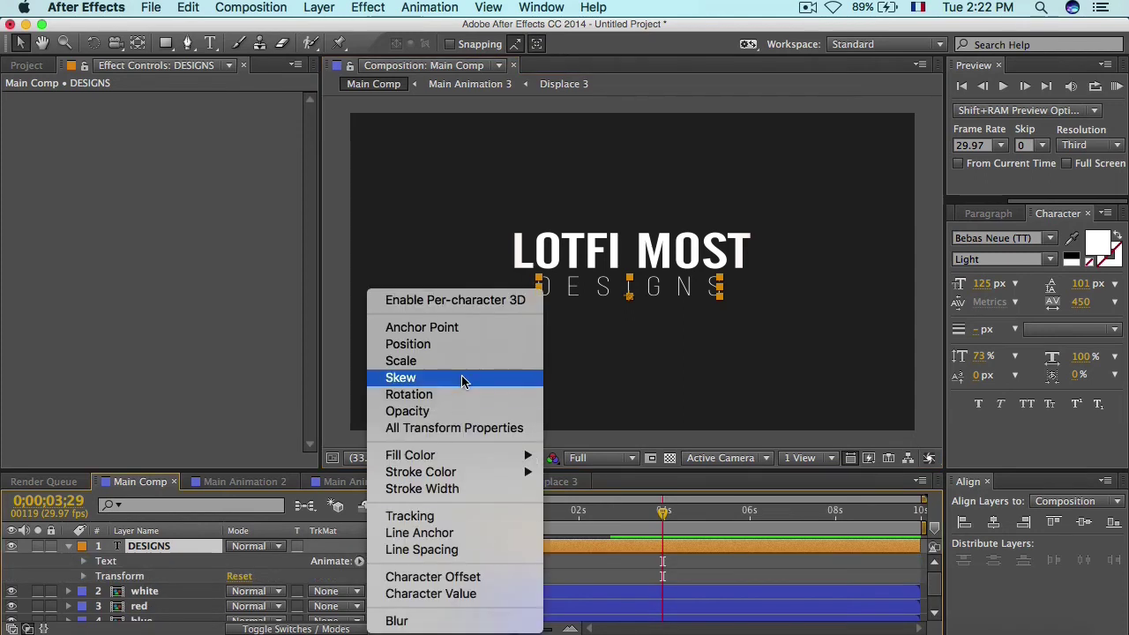
click(425, 413)
scroll(113, 598, down, 2)
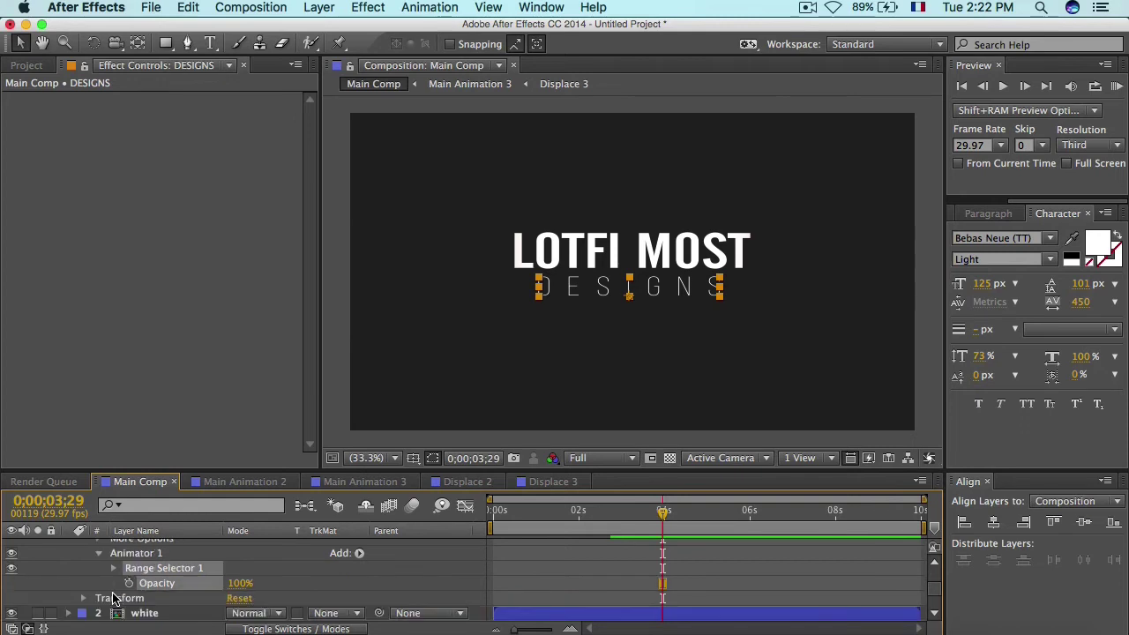
scroll(113, 598, down, 2)
scroll(123, 567, up, 1)
click(114, 554)
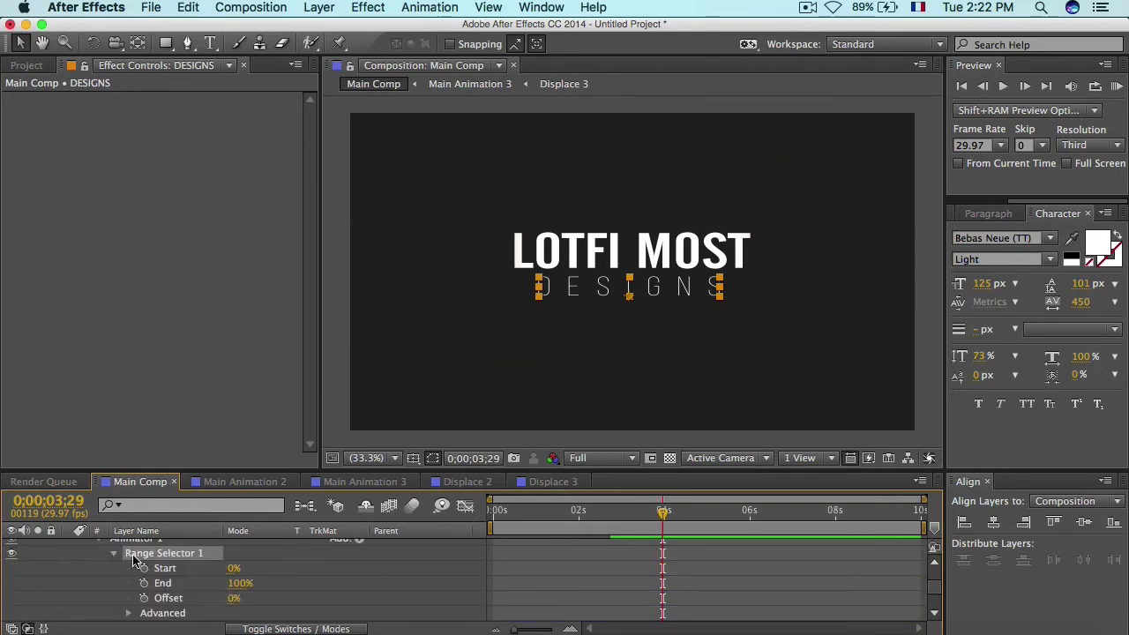
scroll(141, 582, down, 2)
click(128, 585)
scroll(238, 591, down, 2)
scroll(242, 600, down, 1)
scroll(242, 600, down, 2)
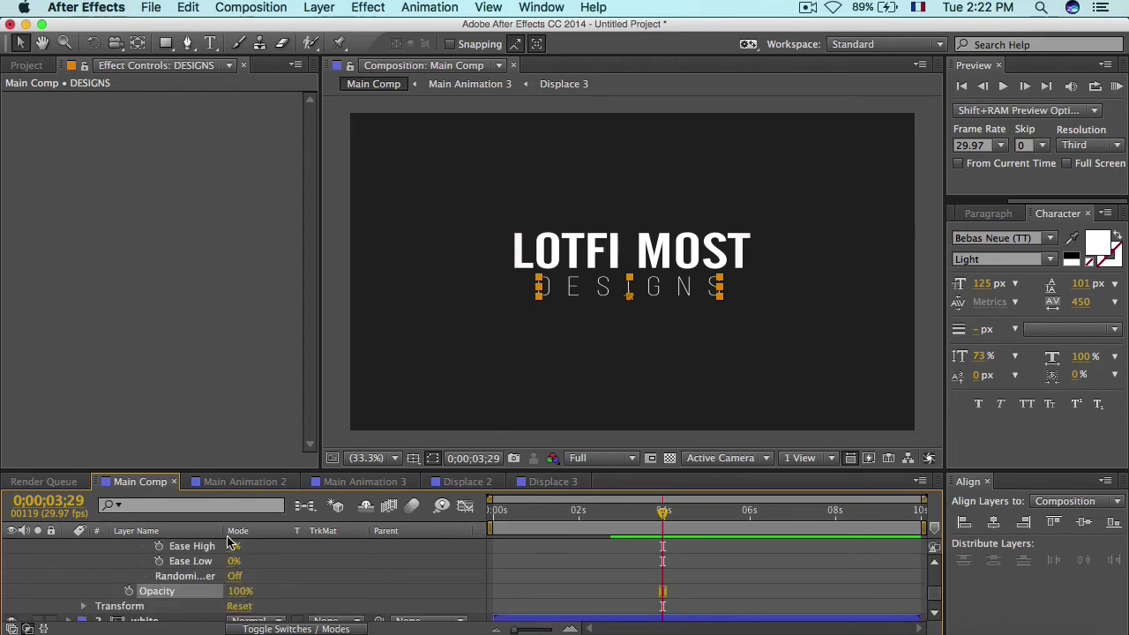
drag(221, 530, 253, 530)
Step: Turn on Randomize Order, set animator Opacity to 0%, Shape to Ramp Up, Offset to -37%
click(264, 577)
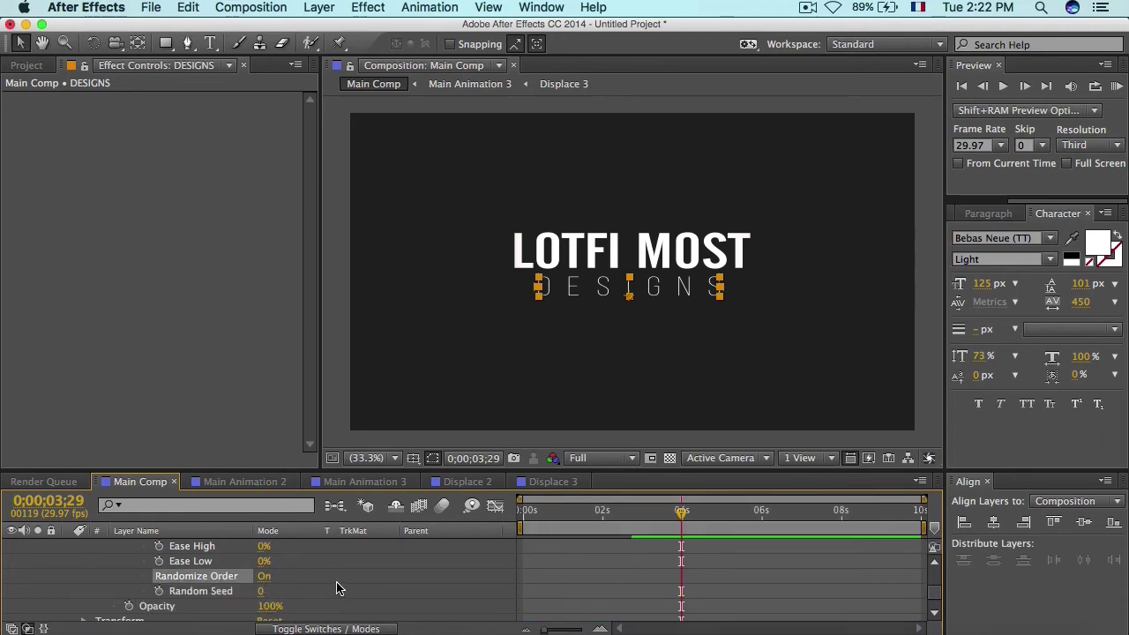
scroll(336, 588, down, 1)
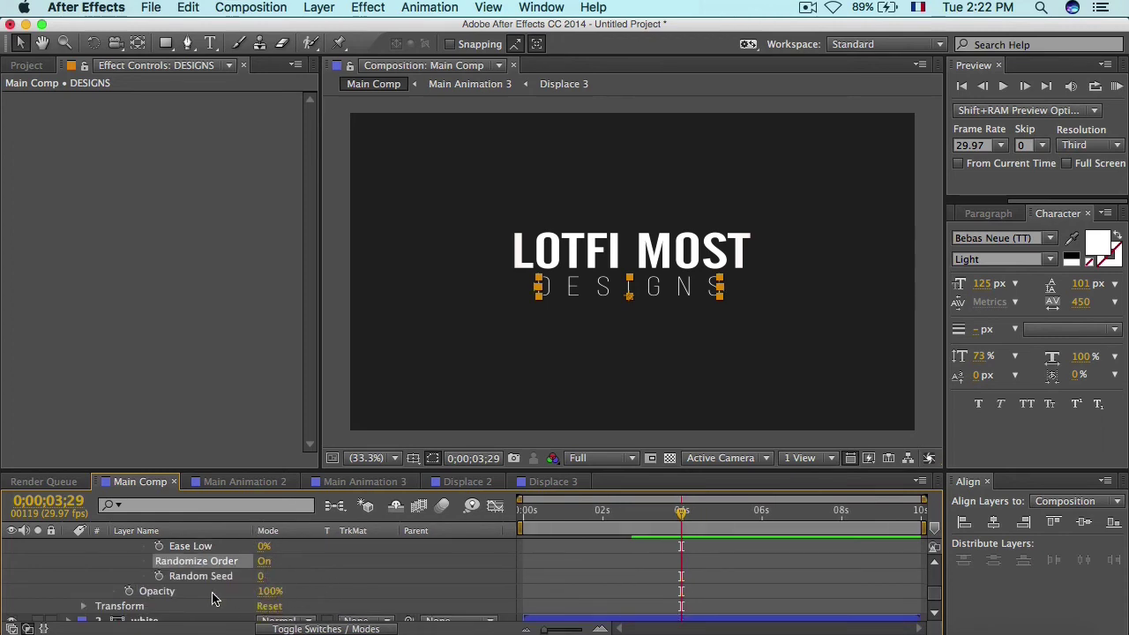
drag(269, 591, 163, 603)
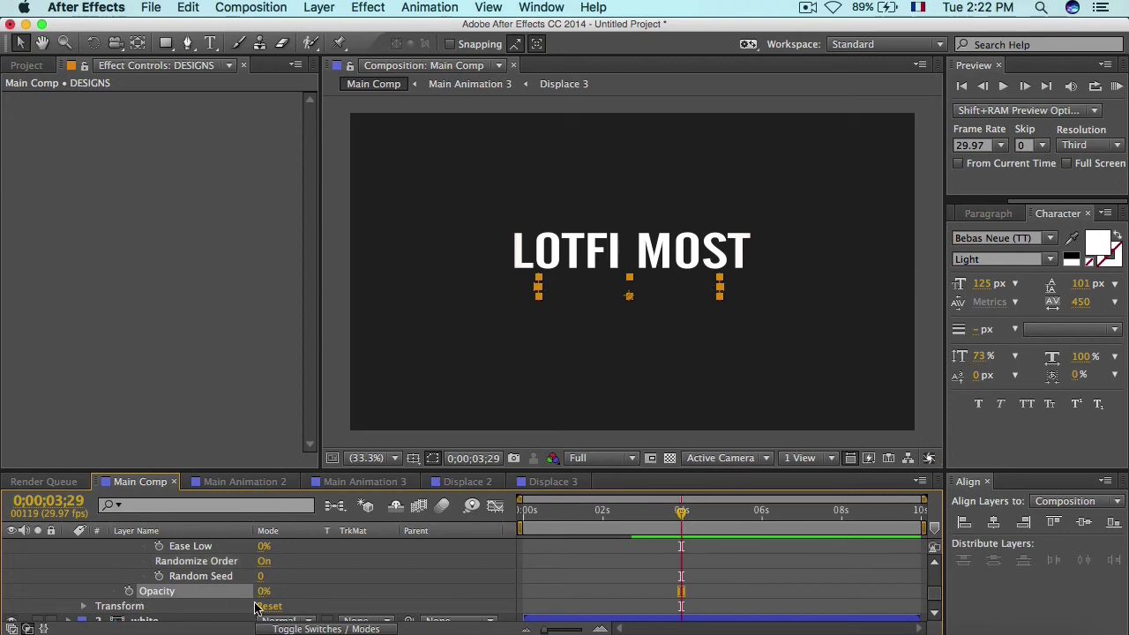
scroll(255, 608, up, 3)
scroll(291, 566, up, 1)
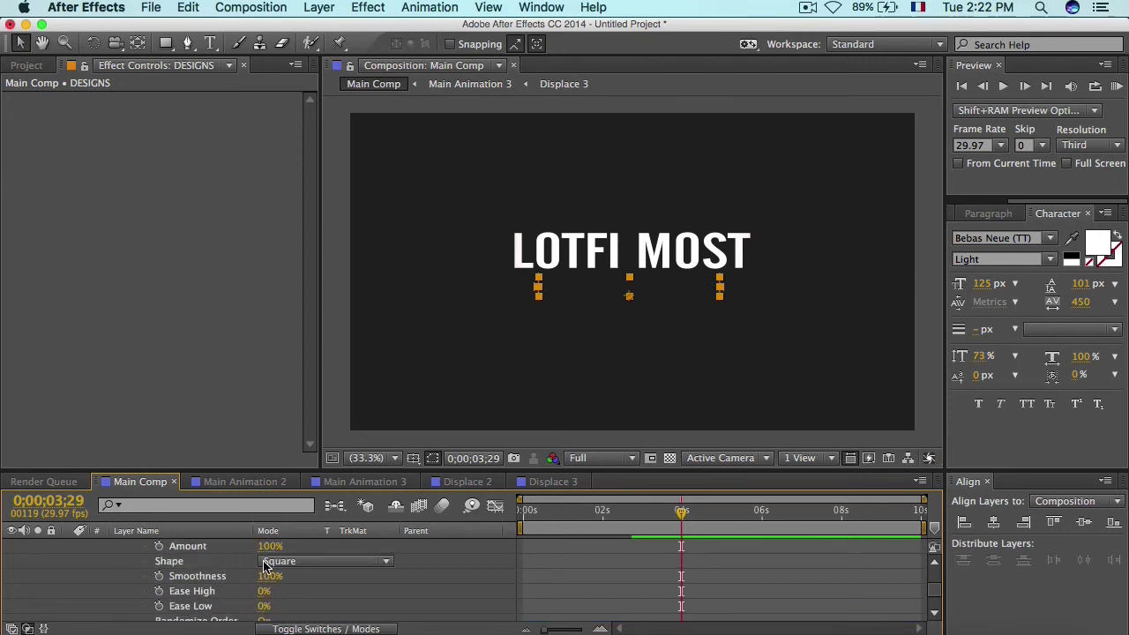
click(291, 563)
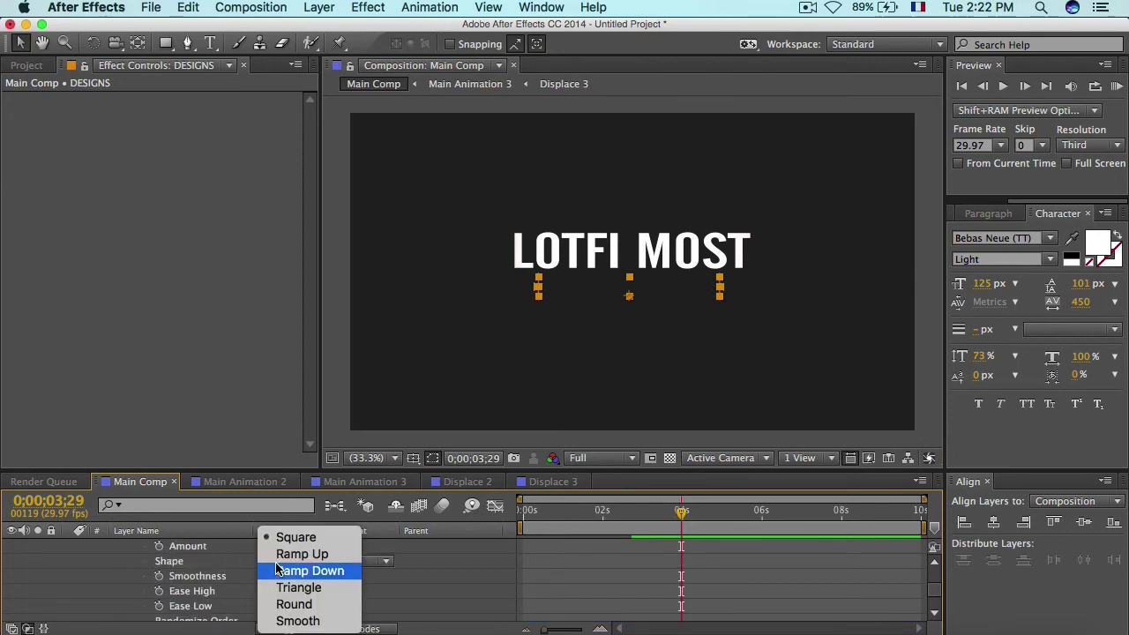
click(333, 561)
scroll(334, 563, up, 4)
scroll(333, 563, up, 4)
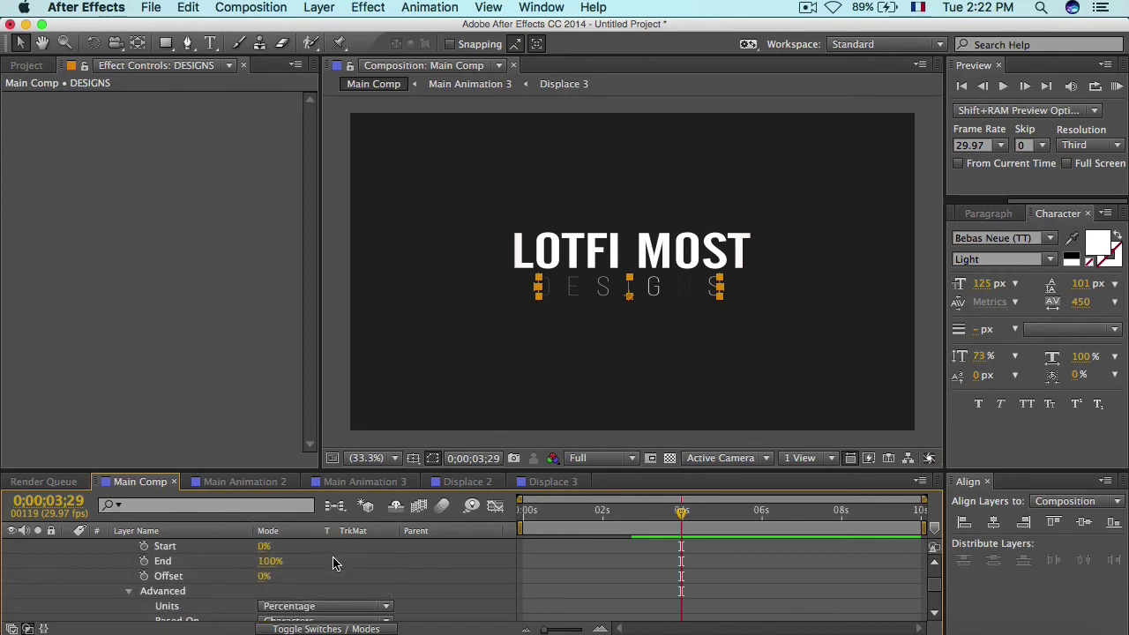
drag(266, 598, 278, 574)
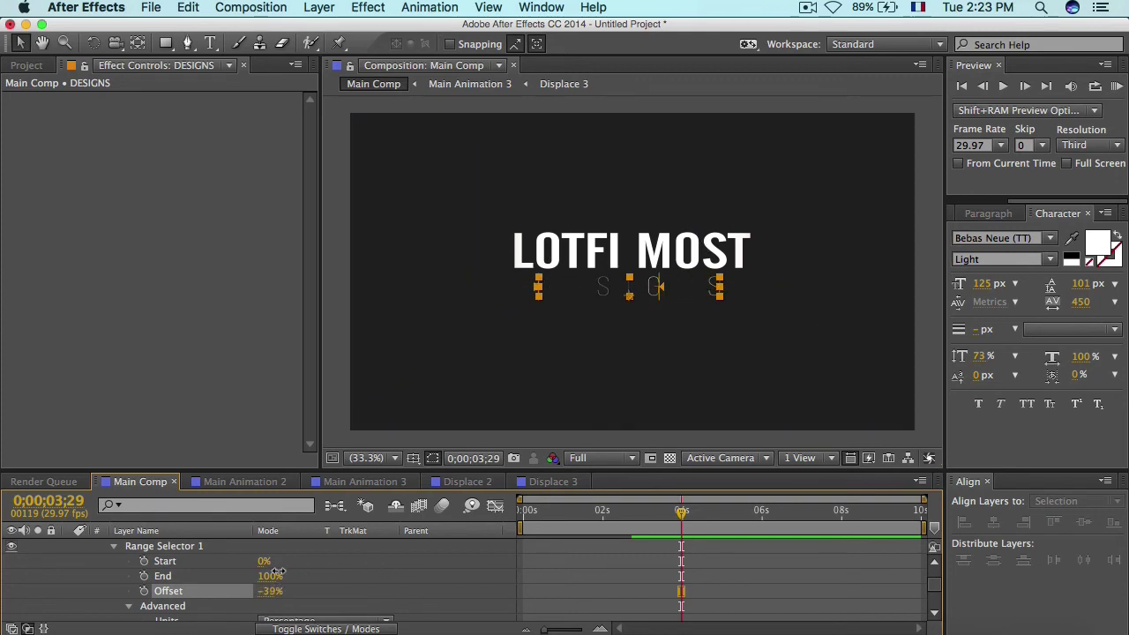
key(F2)
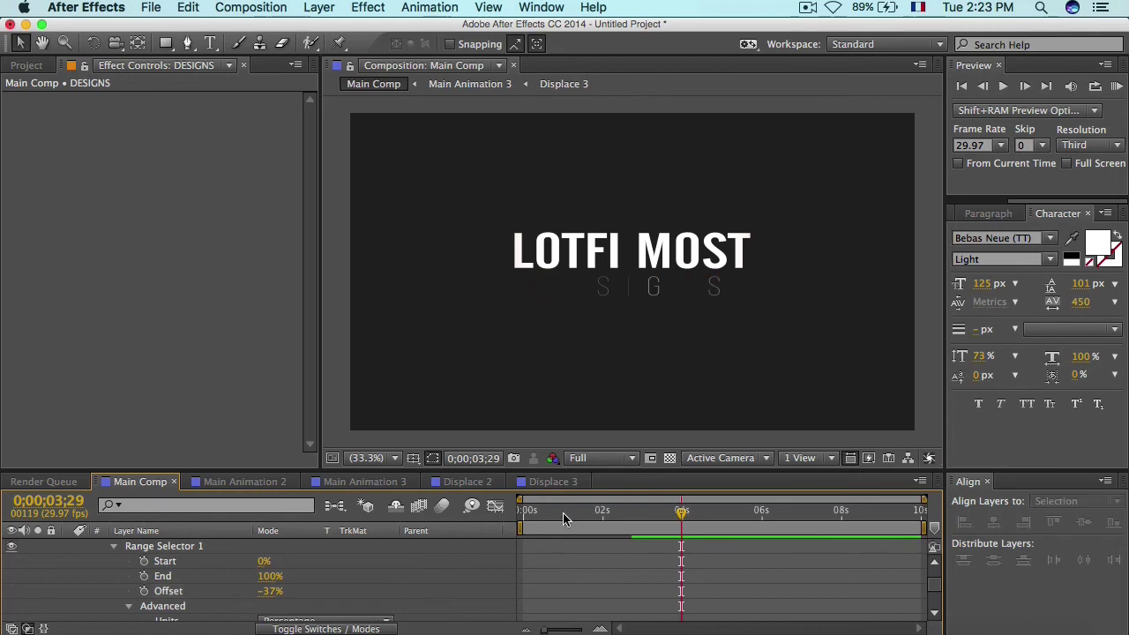
Step: Keyframe the DESIGNS selector Offset at -100% at 0;00;02;03
click(630, 511)
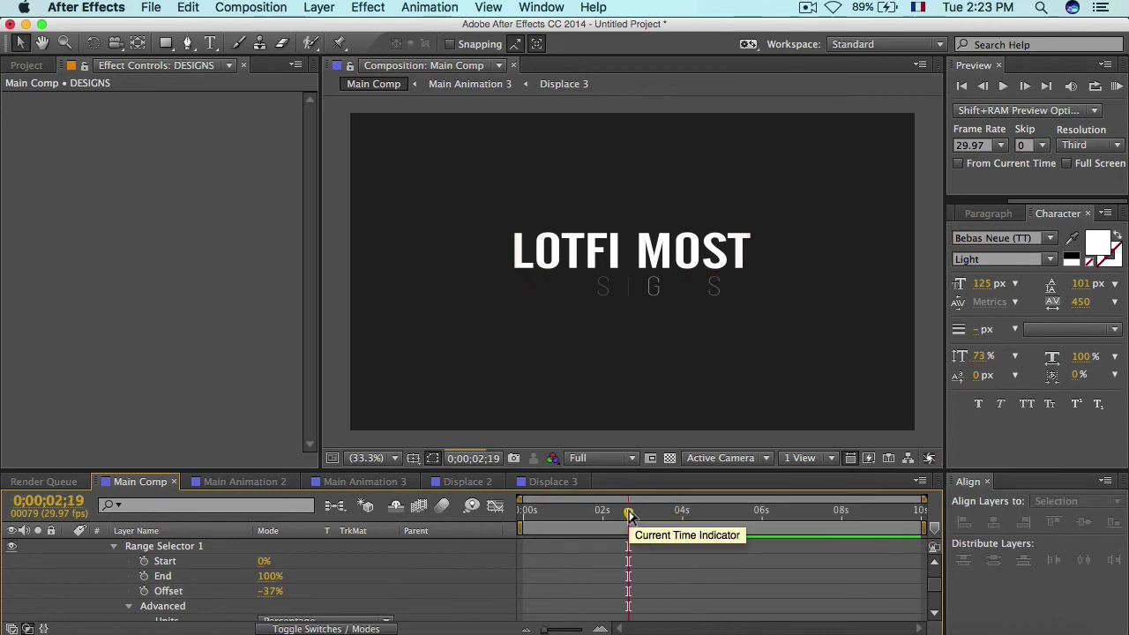
drag(627, 514, 615, 514)
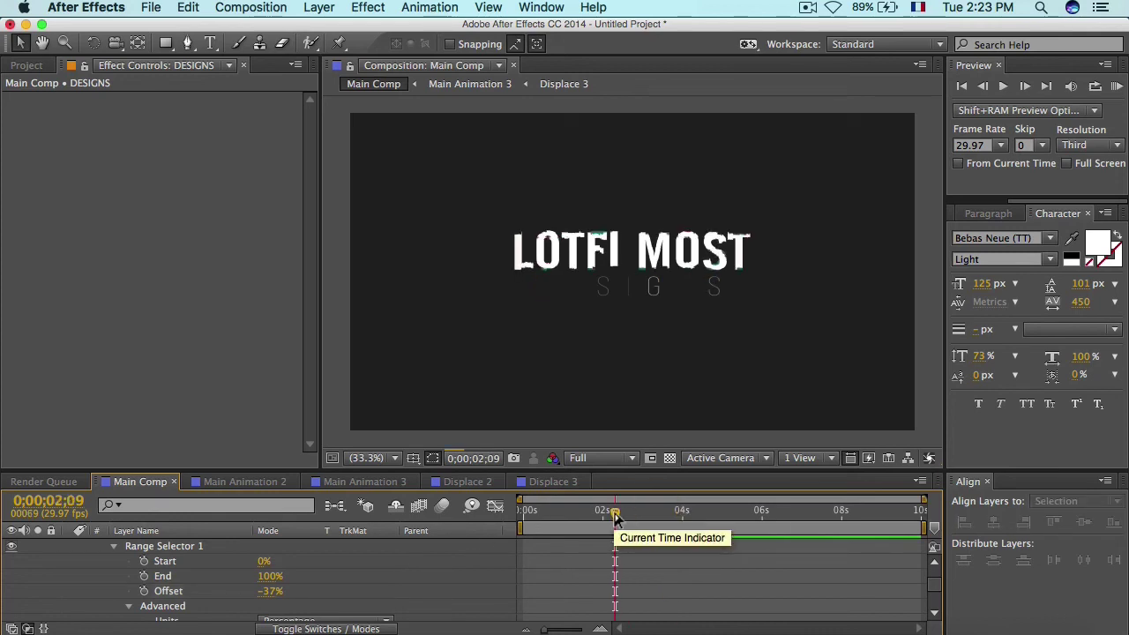
click(601, 514)
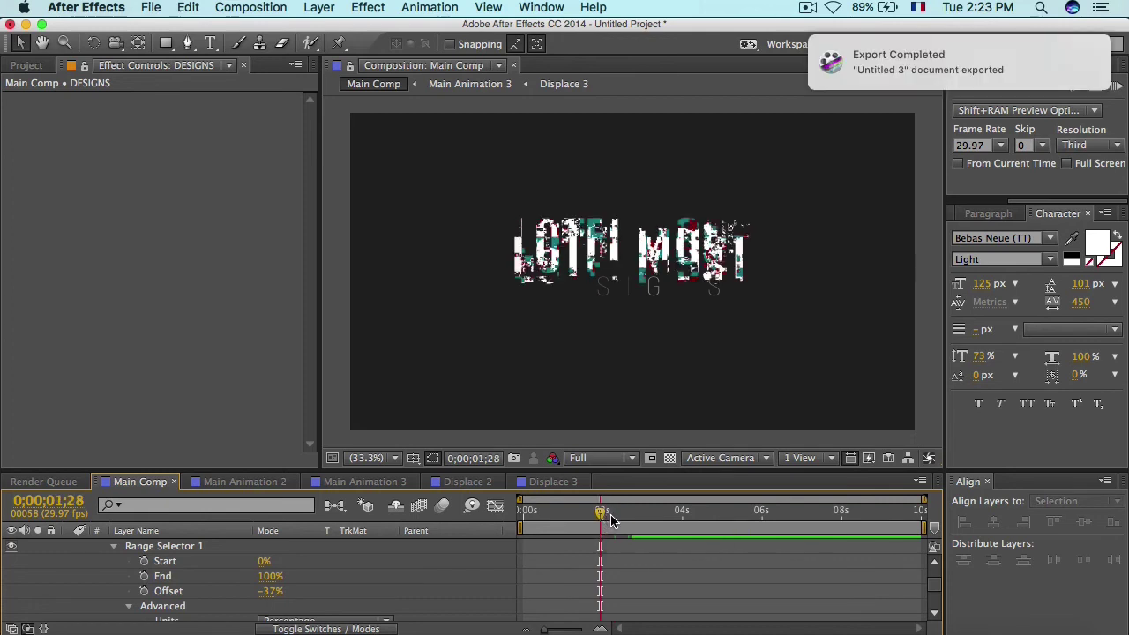
click(607, 516)
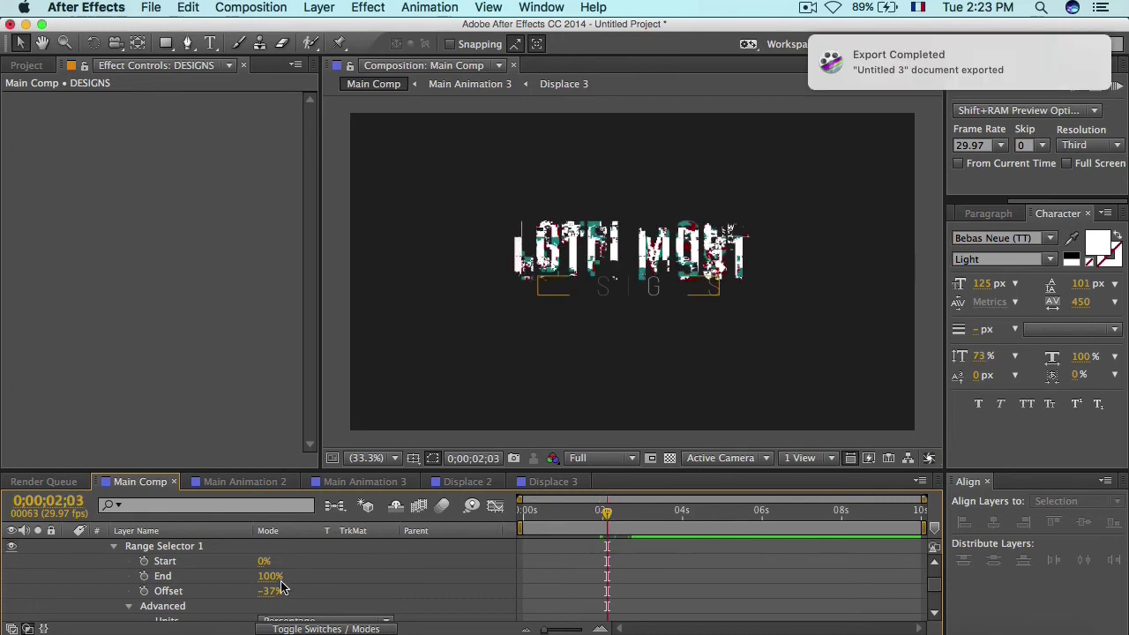
click(146, 592)
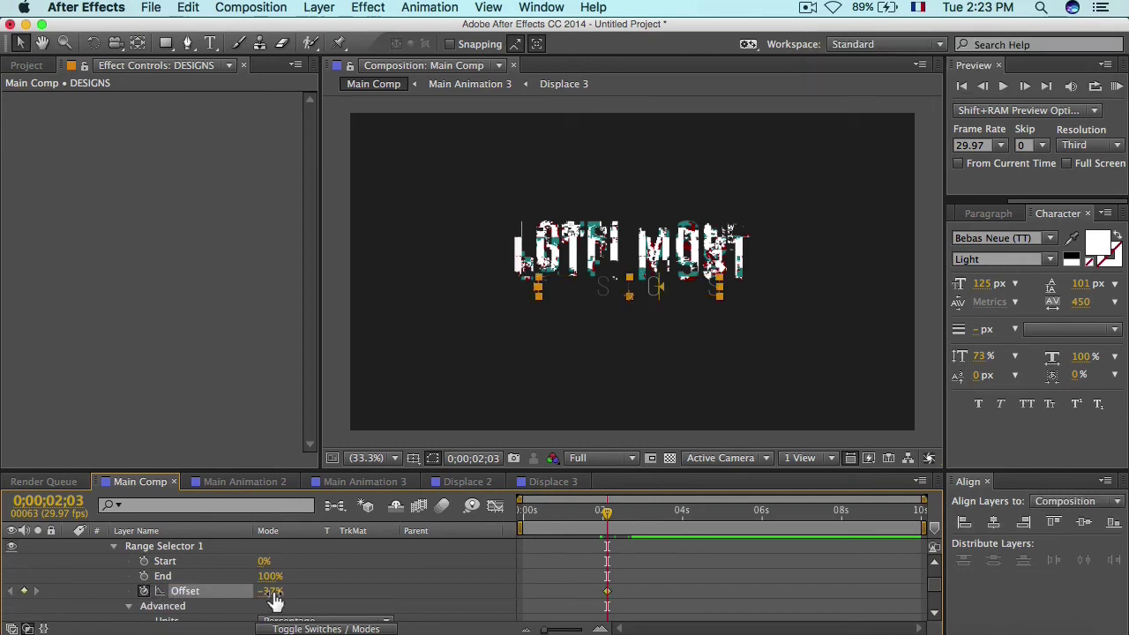
drag(278, 603, 216, 594)
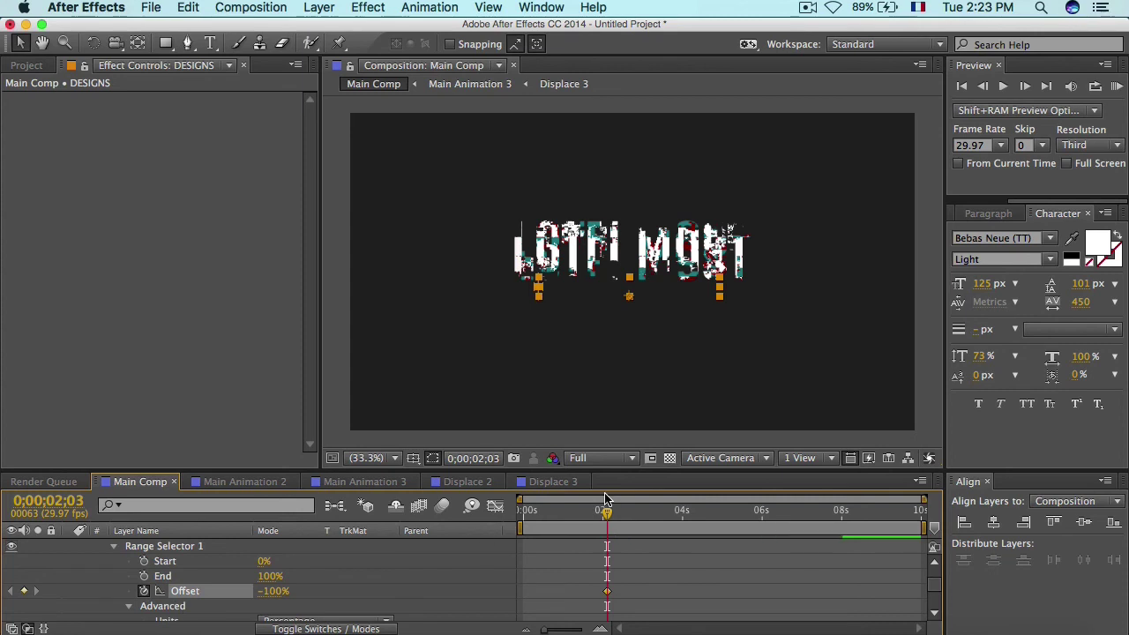
Step: Add a 100% Offset keyframe at 0;00;04;00 and preview the letter reveal
drag(607, 514, 682, 518)
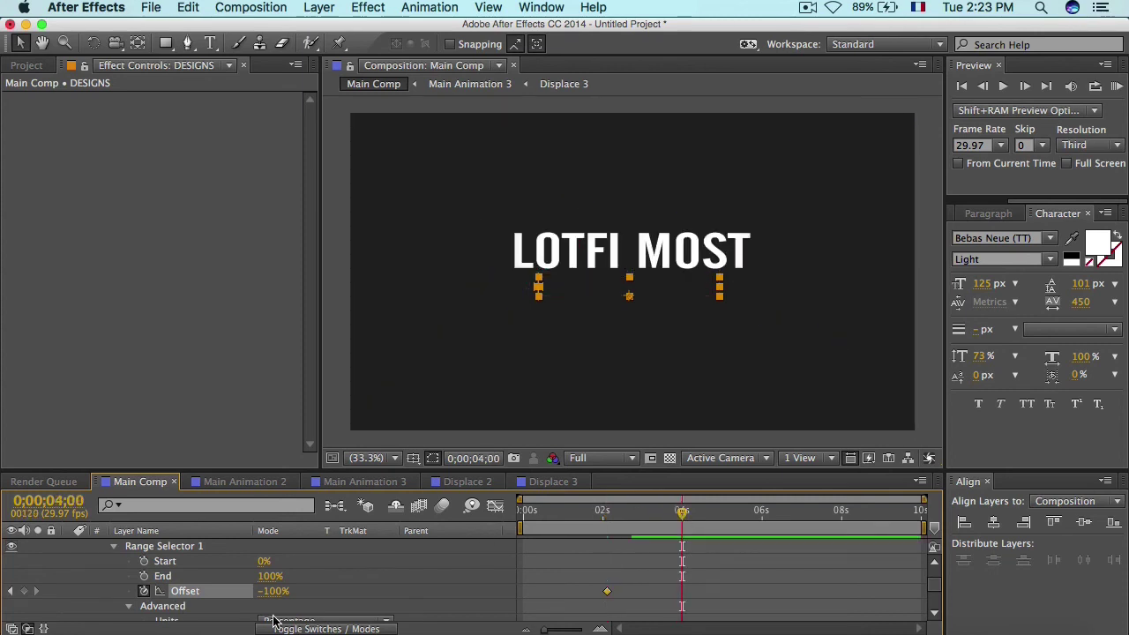
click(273, 603)
click(275, 593)
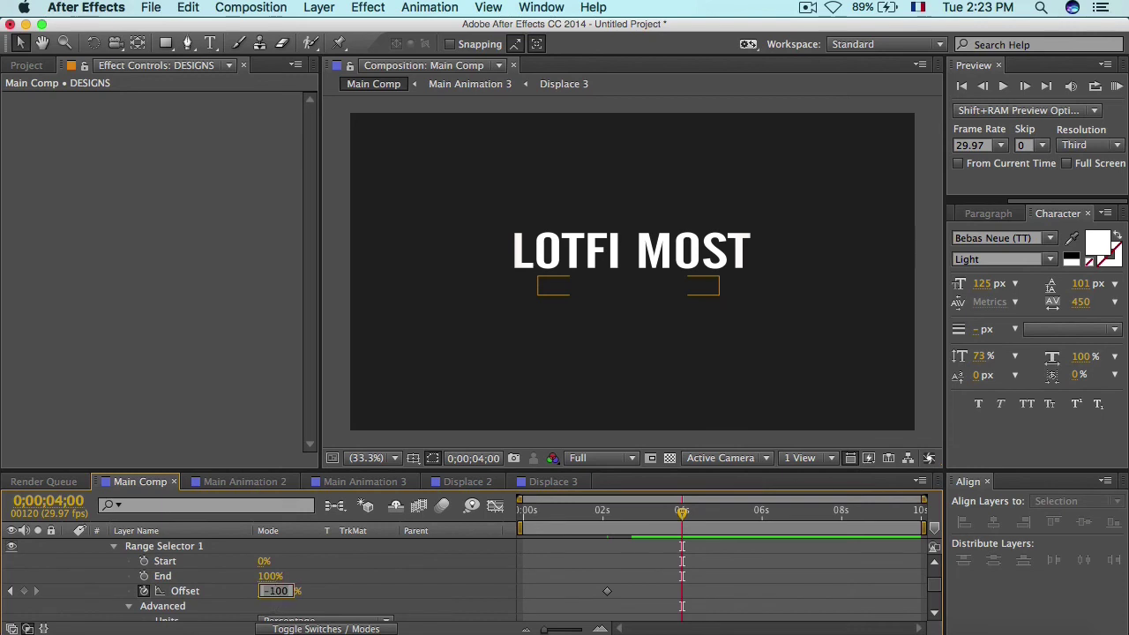
key(Return)
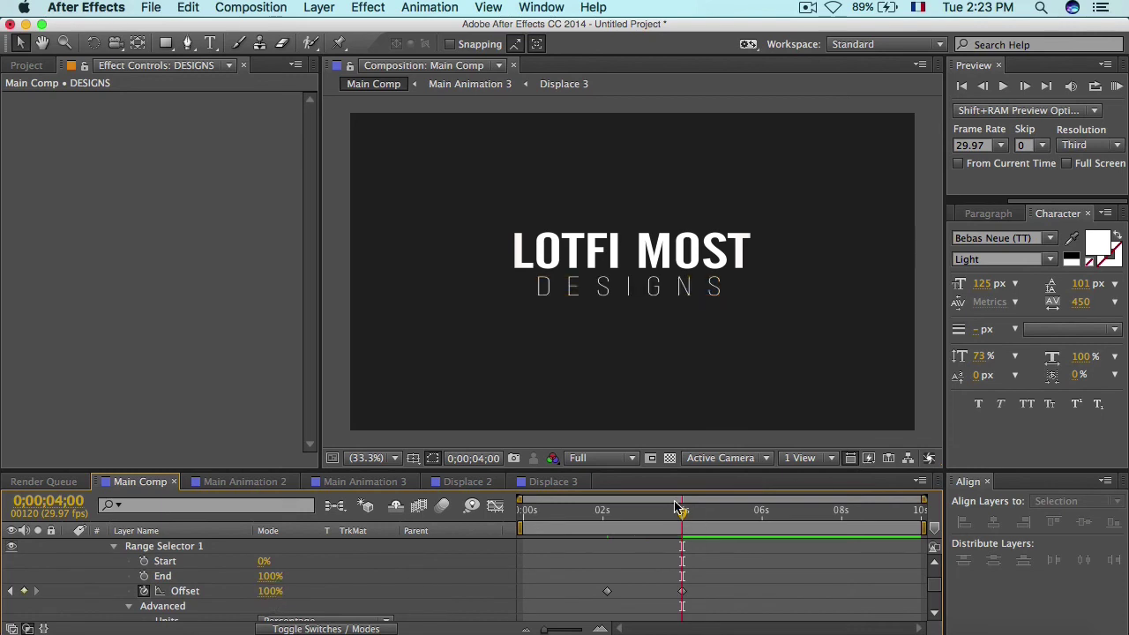
drag(671, 509, 618, 525)
key(space)
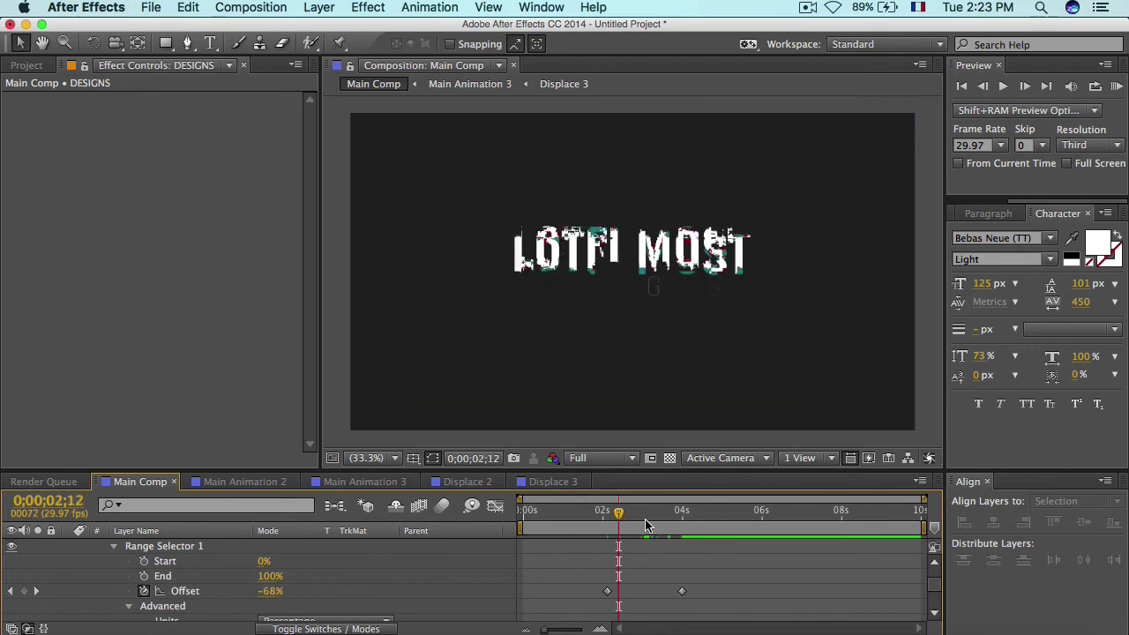
key(space)
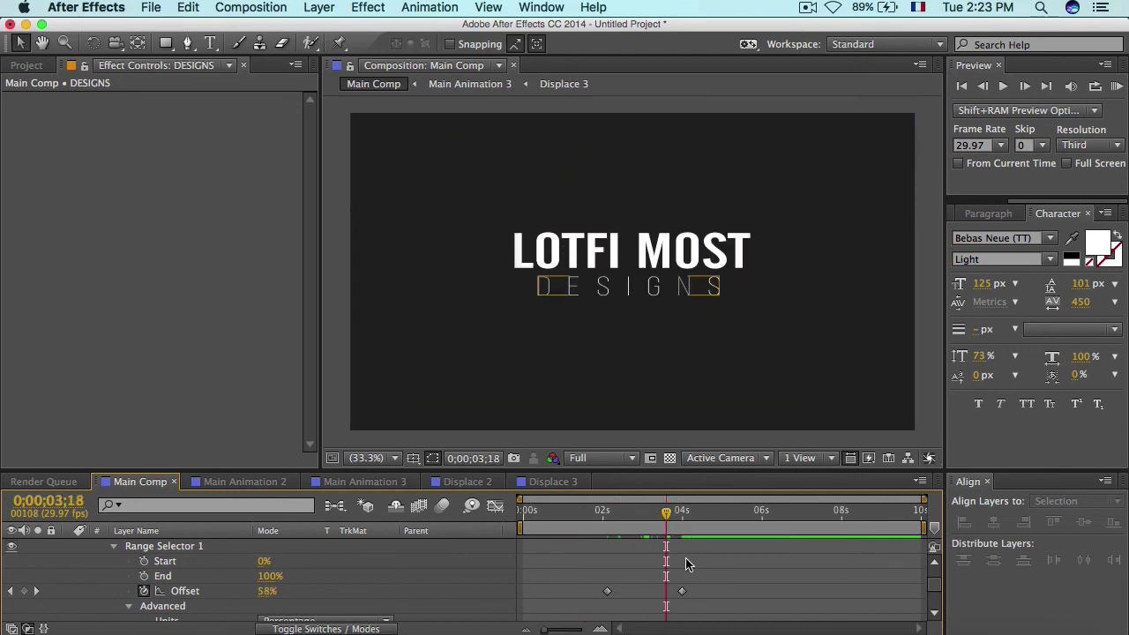
Step: Scrub the animator's Random Seed to 59, checking the letter order around 0;00;03;05
scroll(278, 580, down, 5)
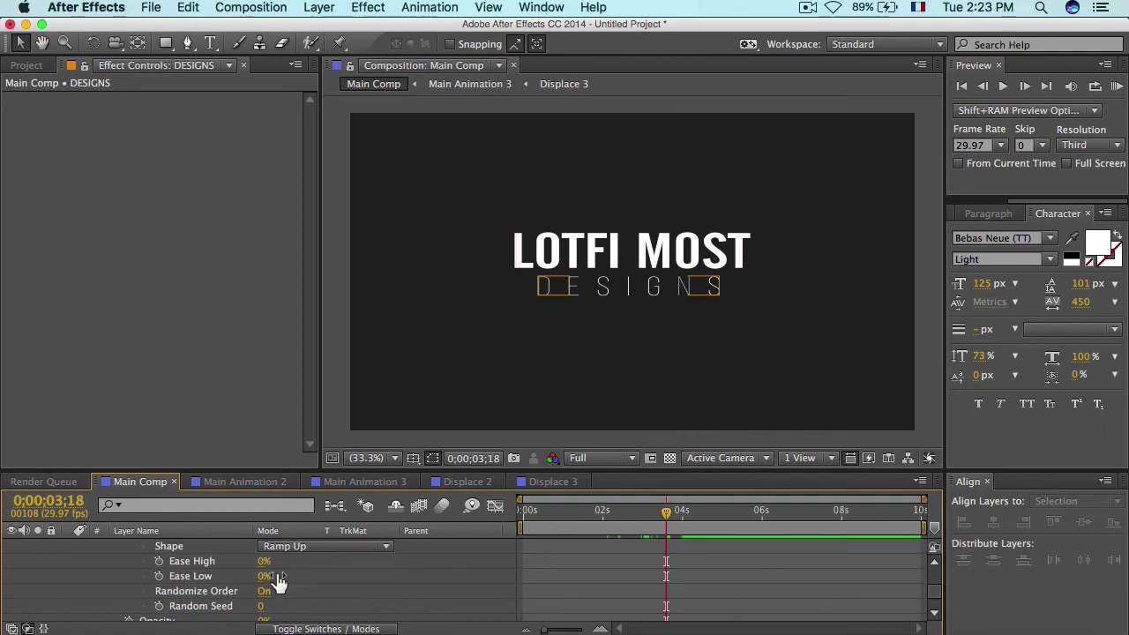
scroll(277, 580, down, 2)
drag(262, 580, 180, 582)
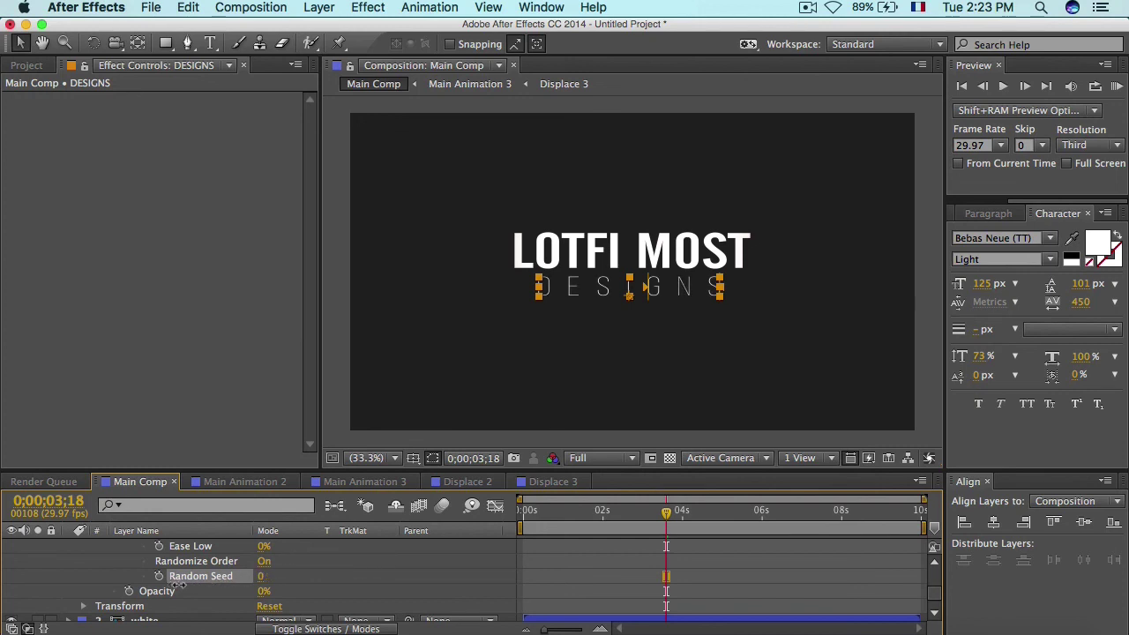
click(651, 522)
drag(650, 522, 637, 520)
drag(263, 576, 284, 572)
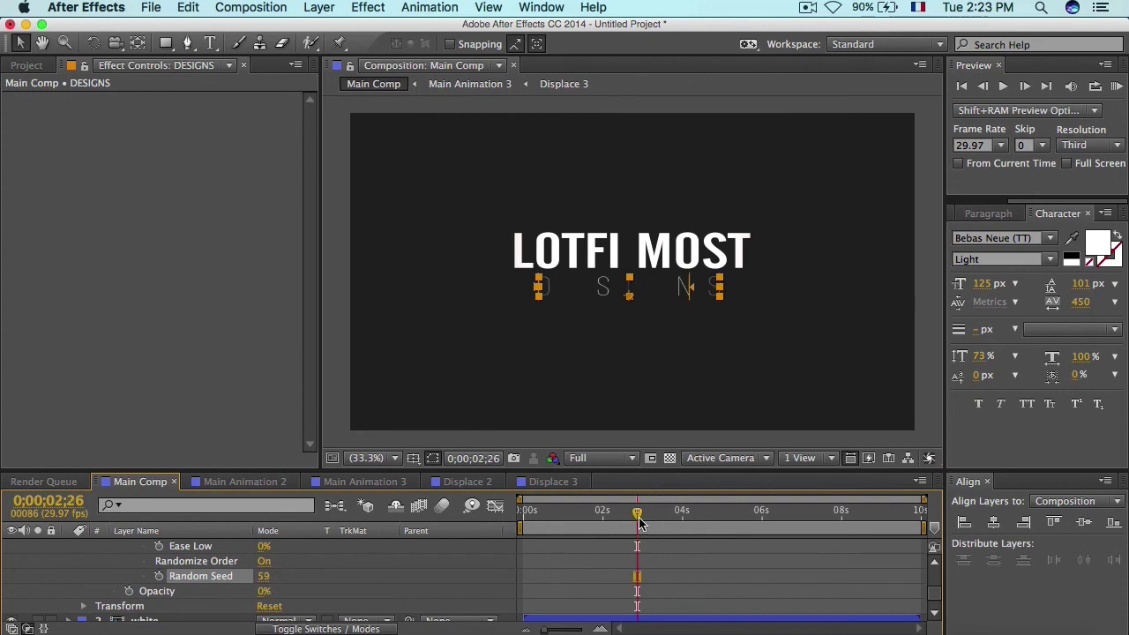